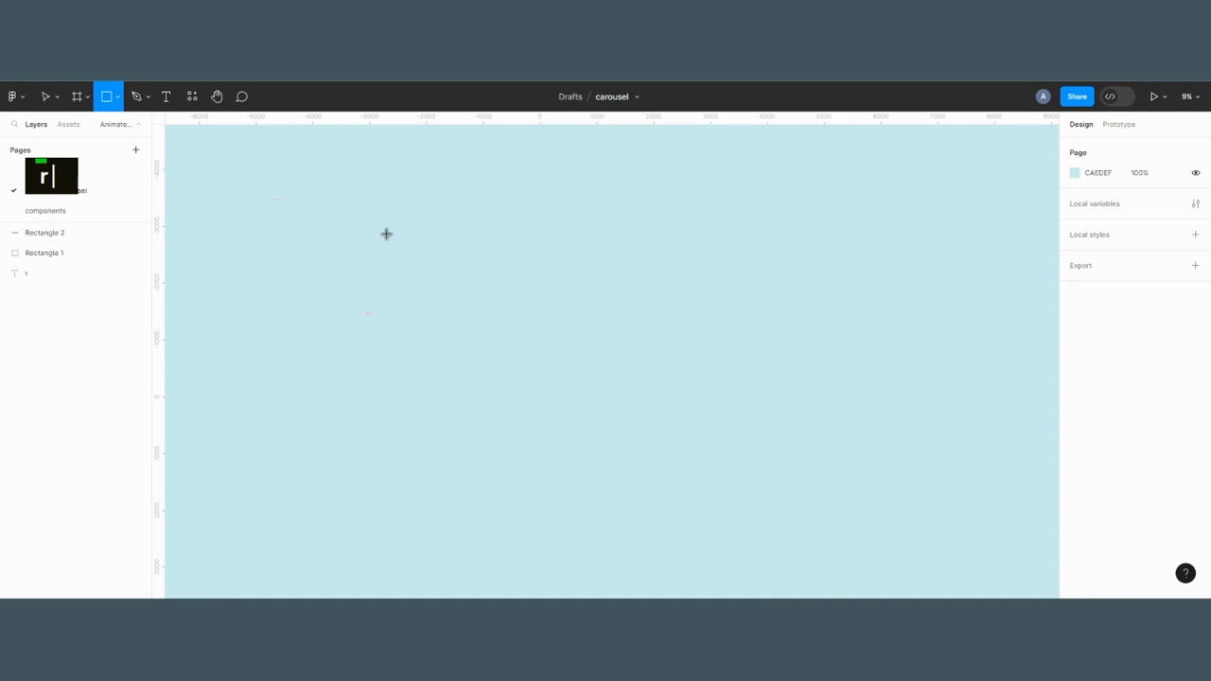
# - Draw a rectangle on the empty canvas and set its width and height to 245
pyautogui.click(1094, 198)
pyautogui.write('245')
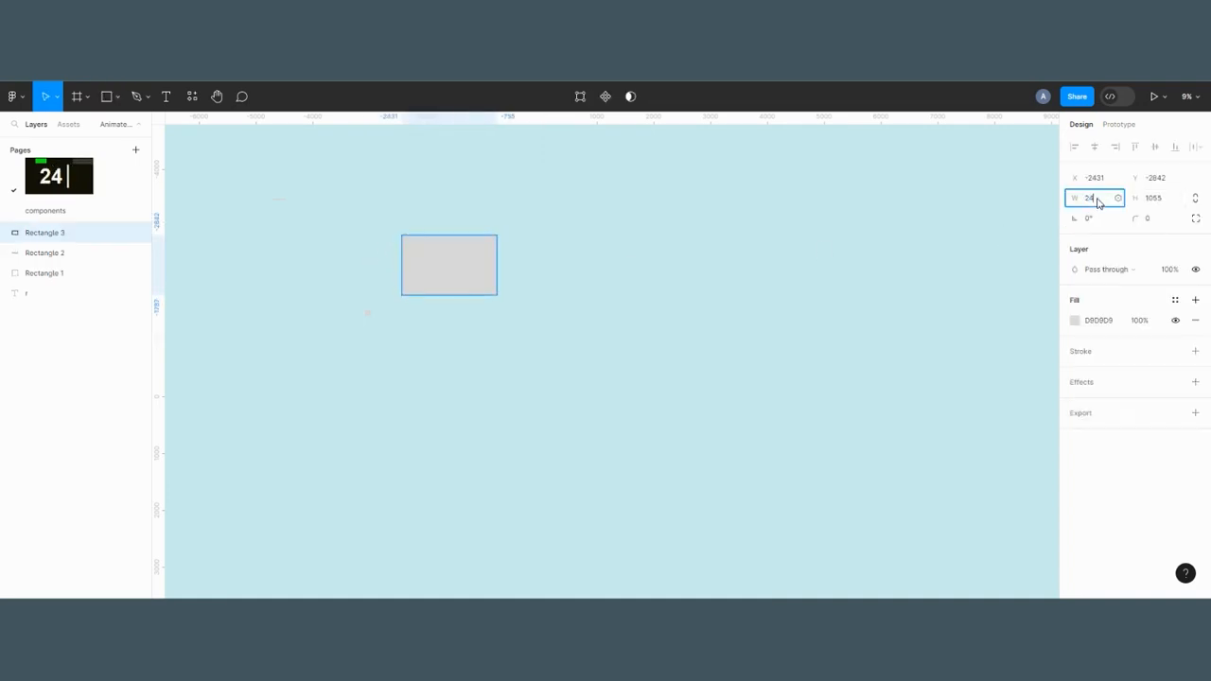
pyautogui.press('Return')
pyautogui.click(1162, 201)
pyautogui.write('245')
pyautogui.press('Return')
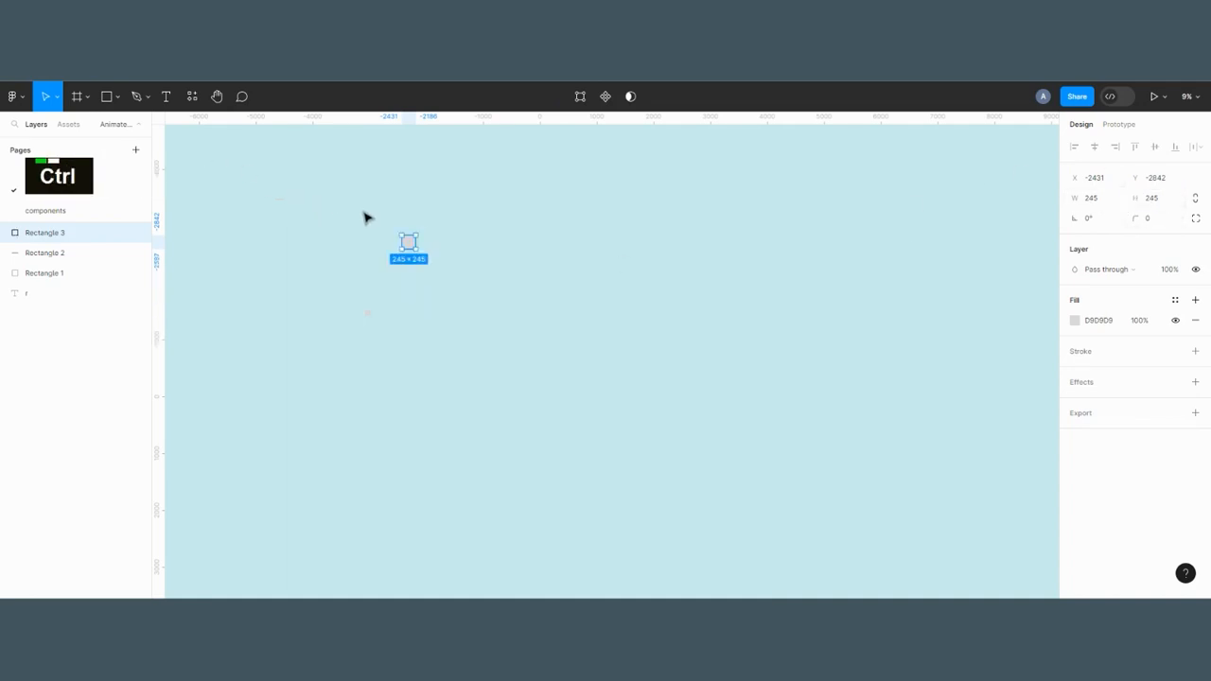
pyautogui.scroll(10, 401, 233)
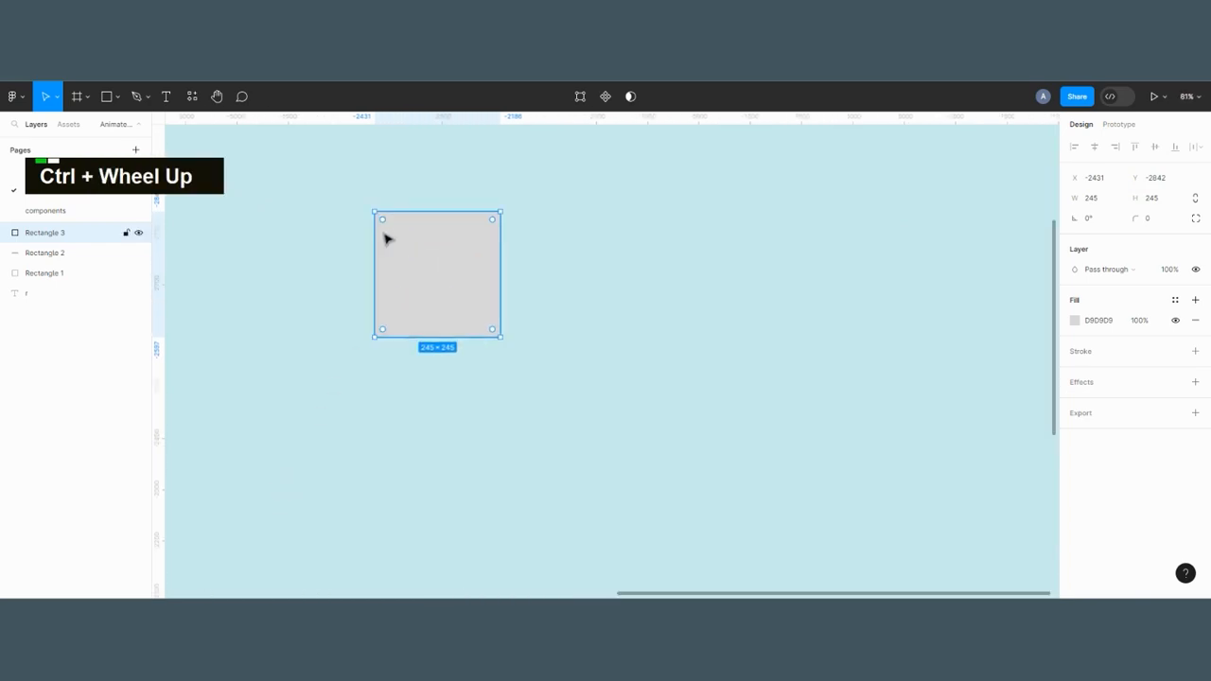
# - Duplicate the 245 × 245 square horizontally, placing the copy beside it on the right with a small gap
pyautogui.click(686, 378)
pyautogui.click(479, 319)
pyautogui.scroll(-3, 686, 390)
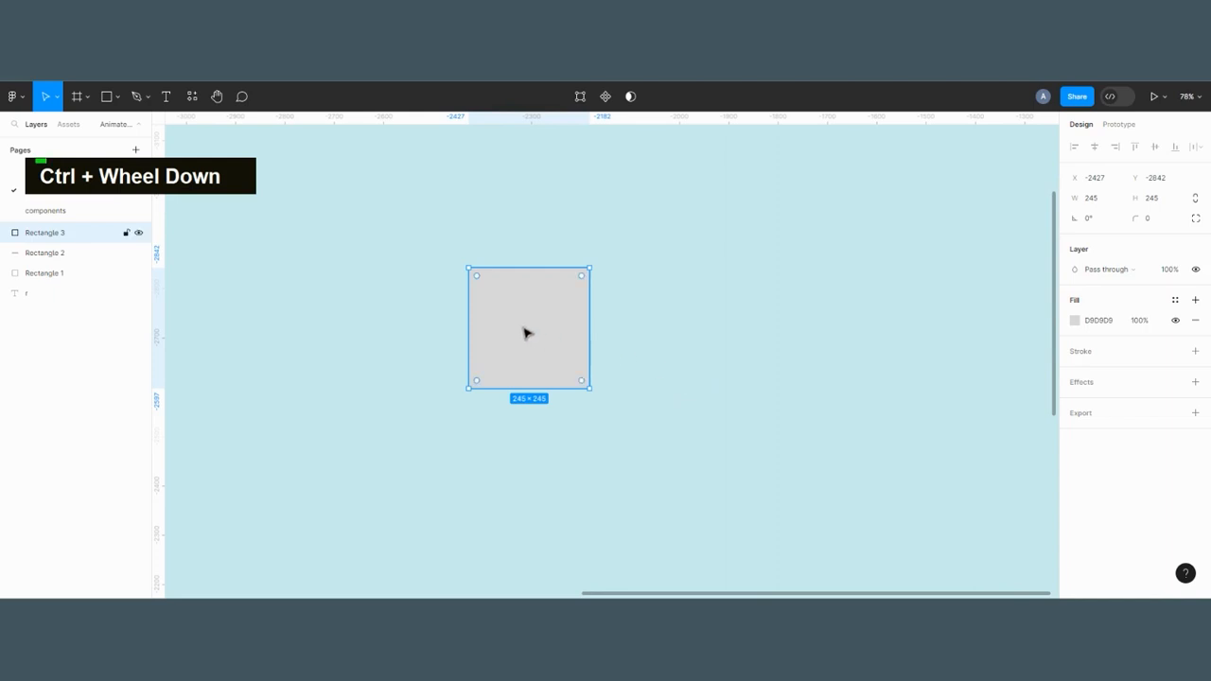
pyautogui.moveTo(552, 313); pyautogui.dragTo(698, 312)
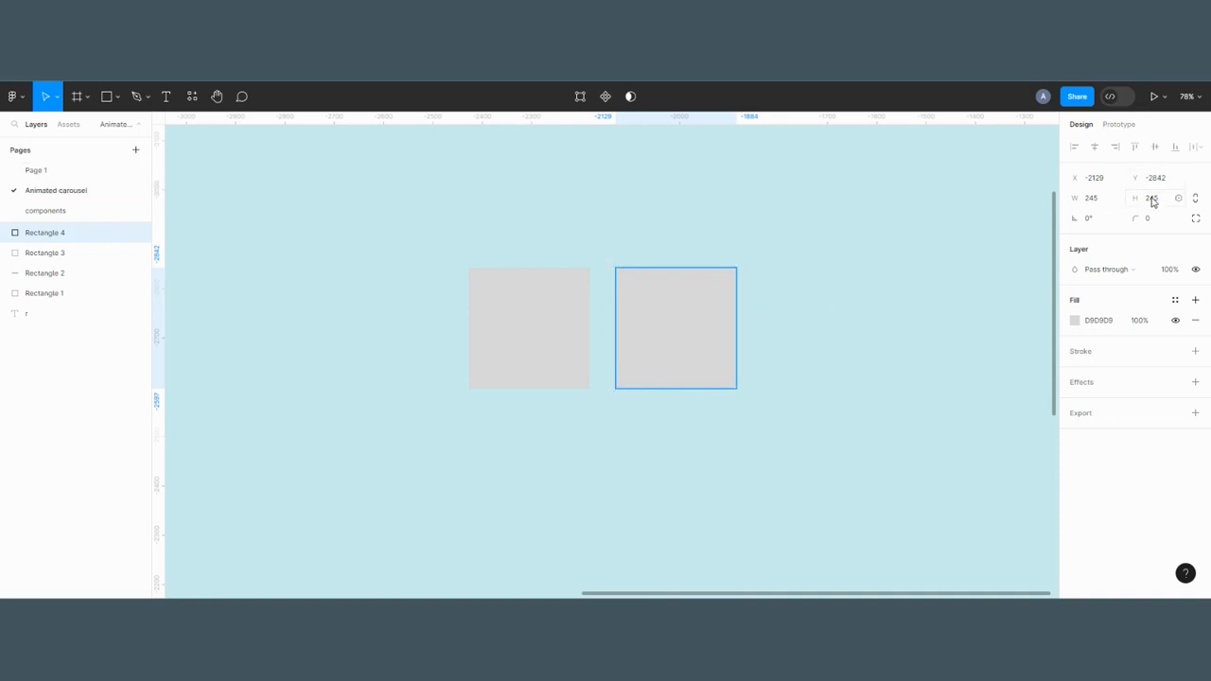
# - Set the copied square's width to 100 and duplicate the narrowed rectangle to its right with the same gap
pyautogui.click(1103, 202)
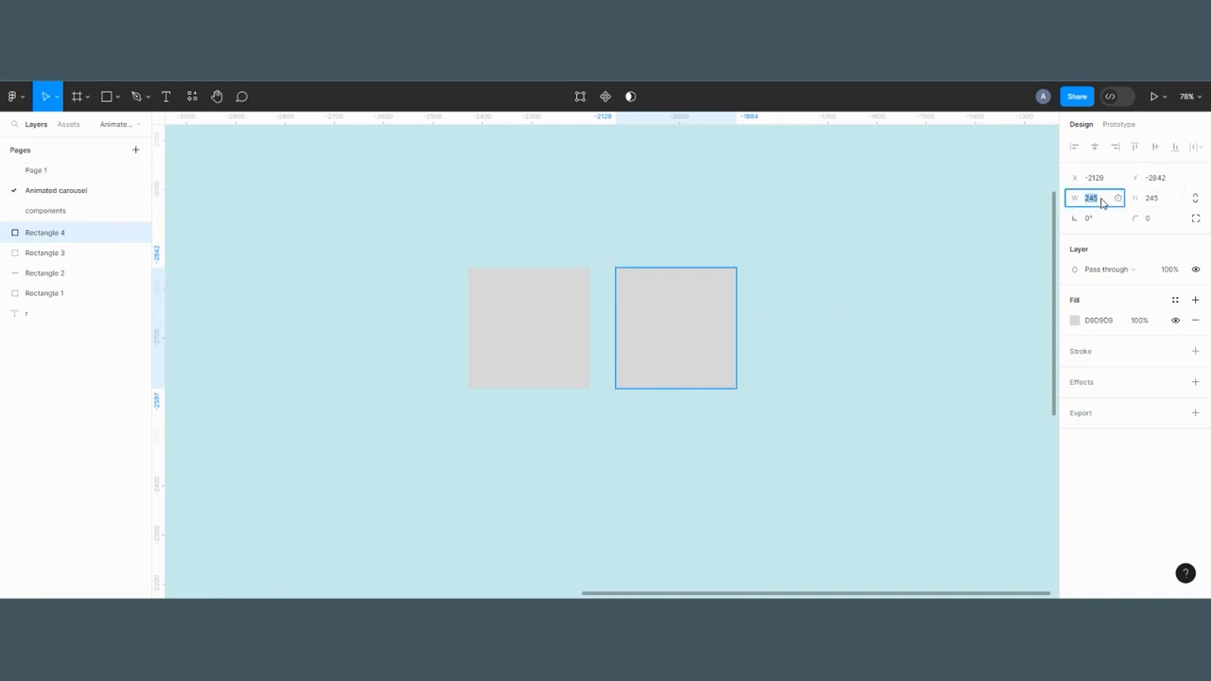
pyautogui.write('100')
pyautogui.press('Return')
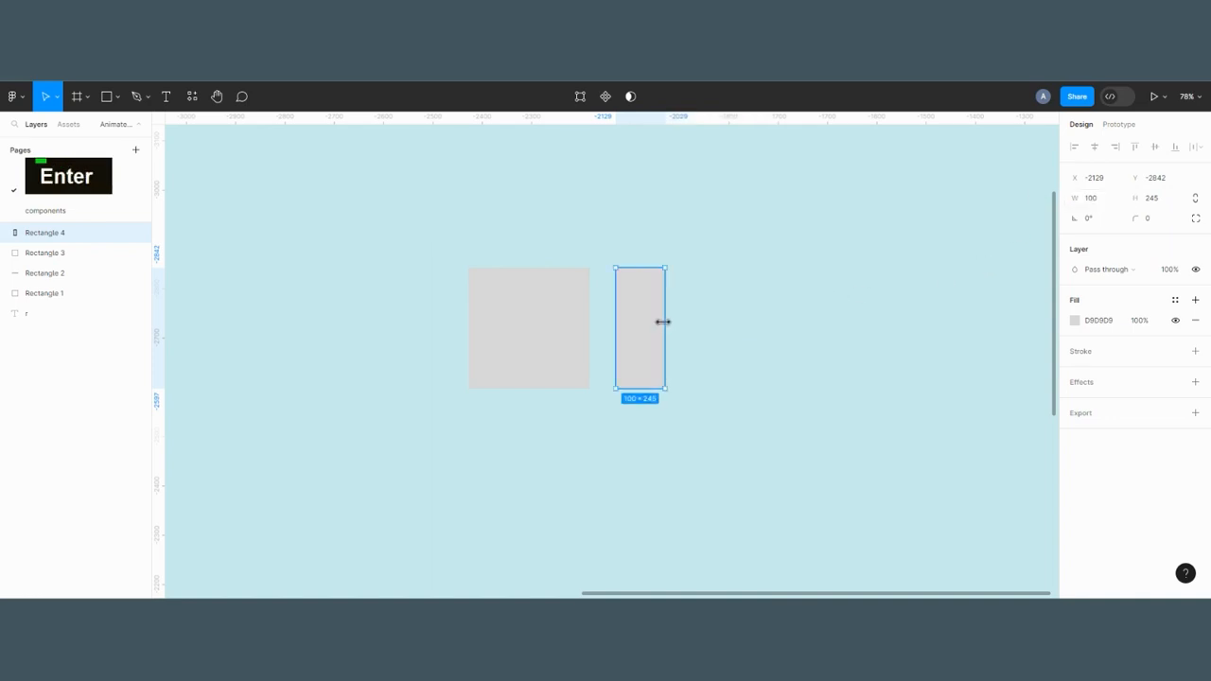
pyautogui.moveTo(648, 321); pyautogui.dragTo(720, 319)
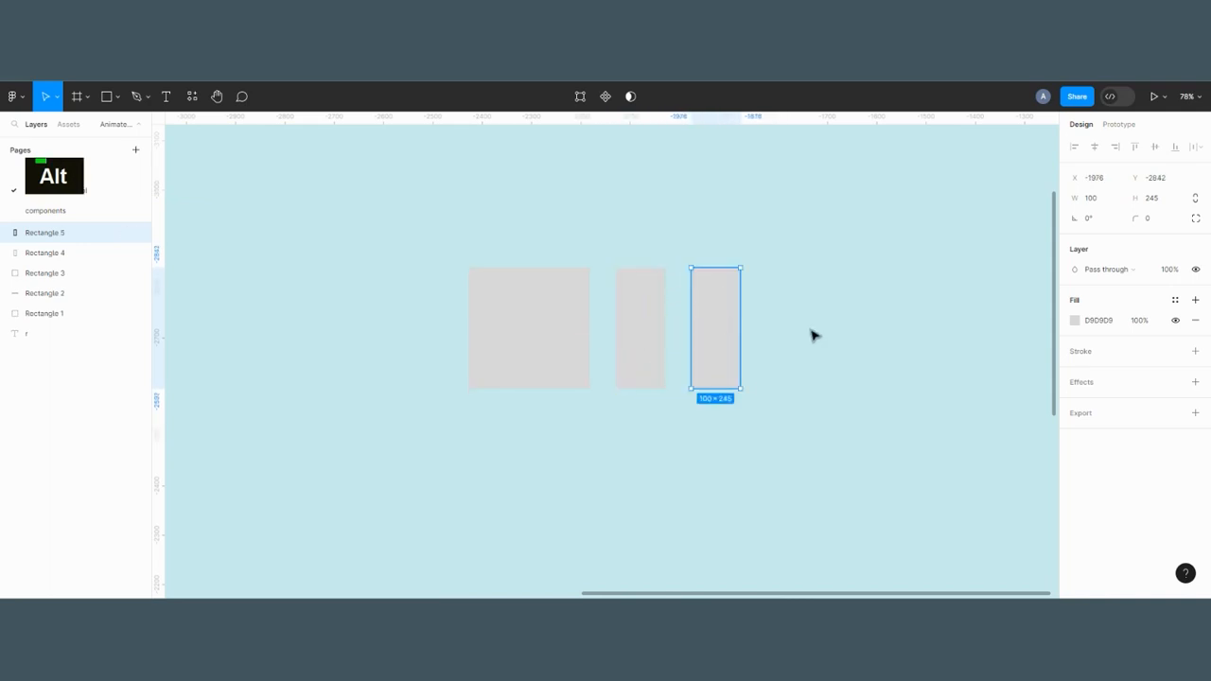
pyautogui.press('Escape')
# - Select the square and both narrow rectangles and set their corner radius to 20
pyautogui.click(554, 292)
pyautogui.keyDown('shift'); pyautogui.click(650, 299); pyautogui.keyUp('shift')
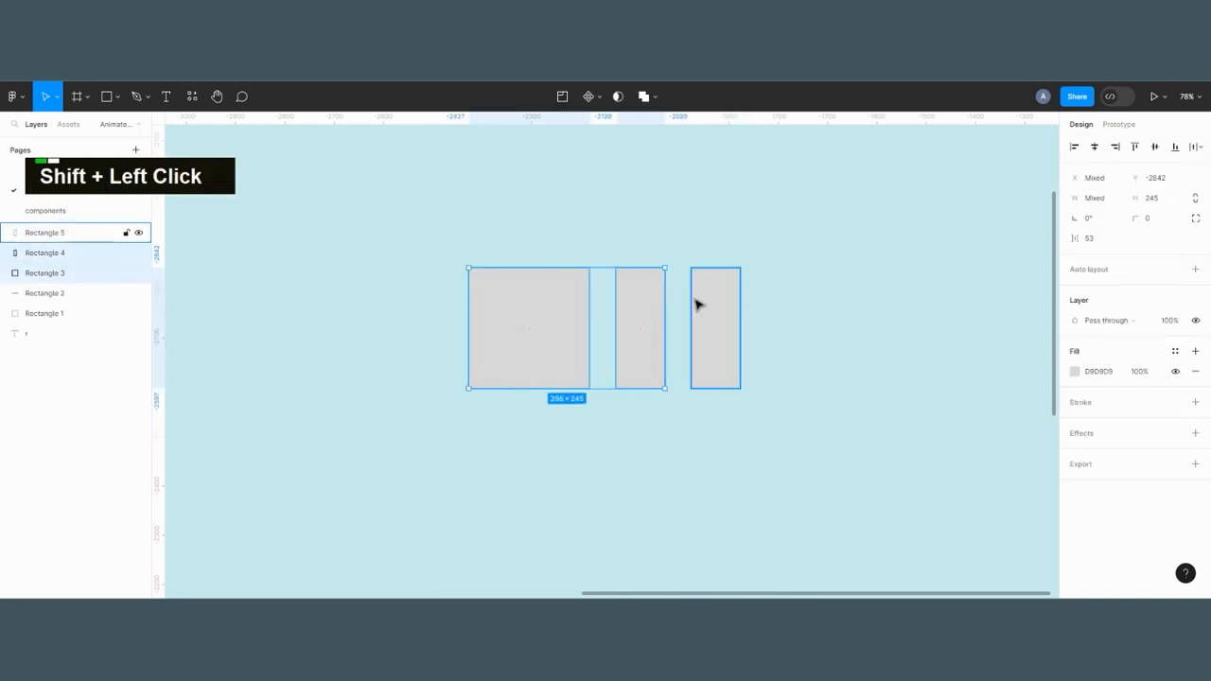
pyautogui.keyDown('shift'); pyautogui.click(697, 303); pyautogui.keyUp('shift')
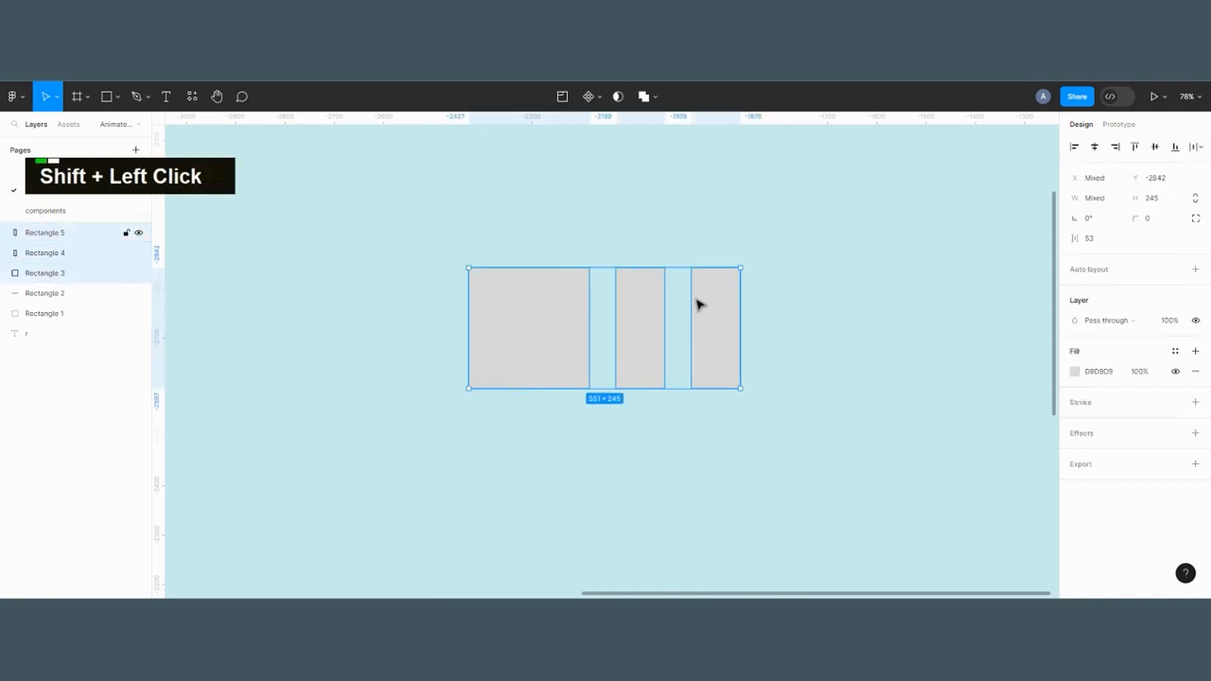
pyautogui.click(1143, 218)
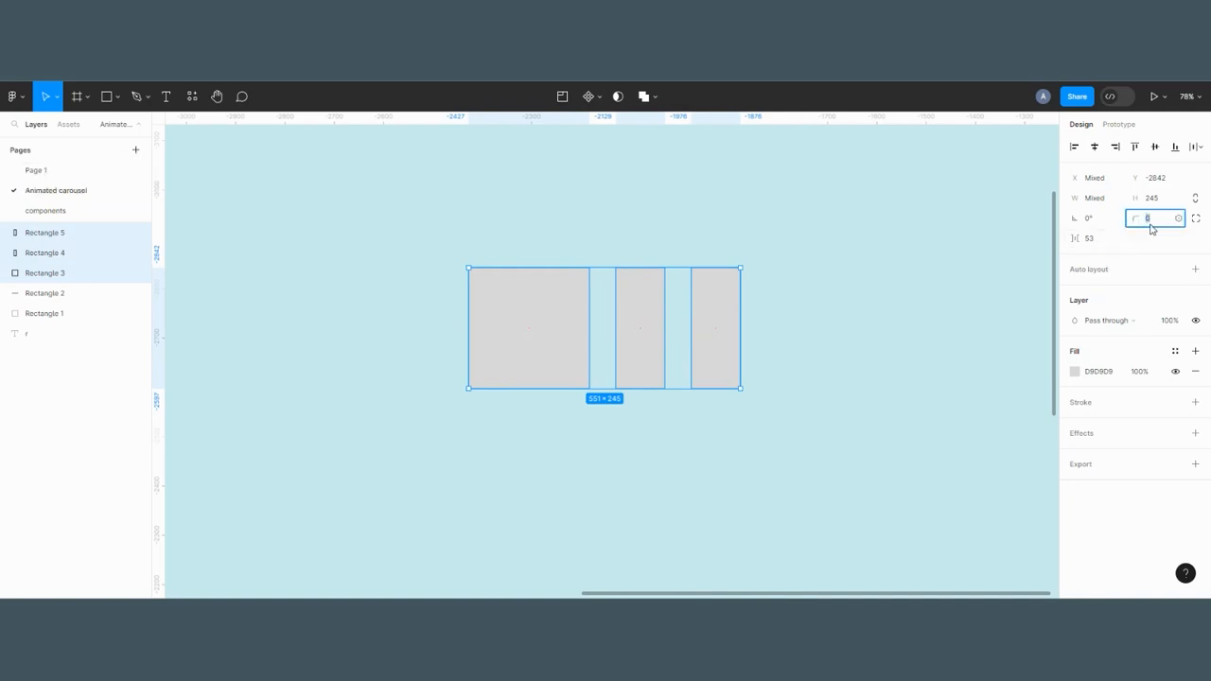
pyautogui.write('20')
pyautogui.press('Return')
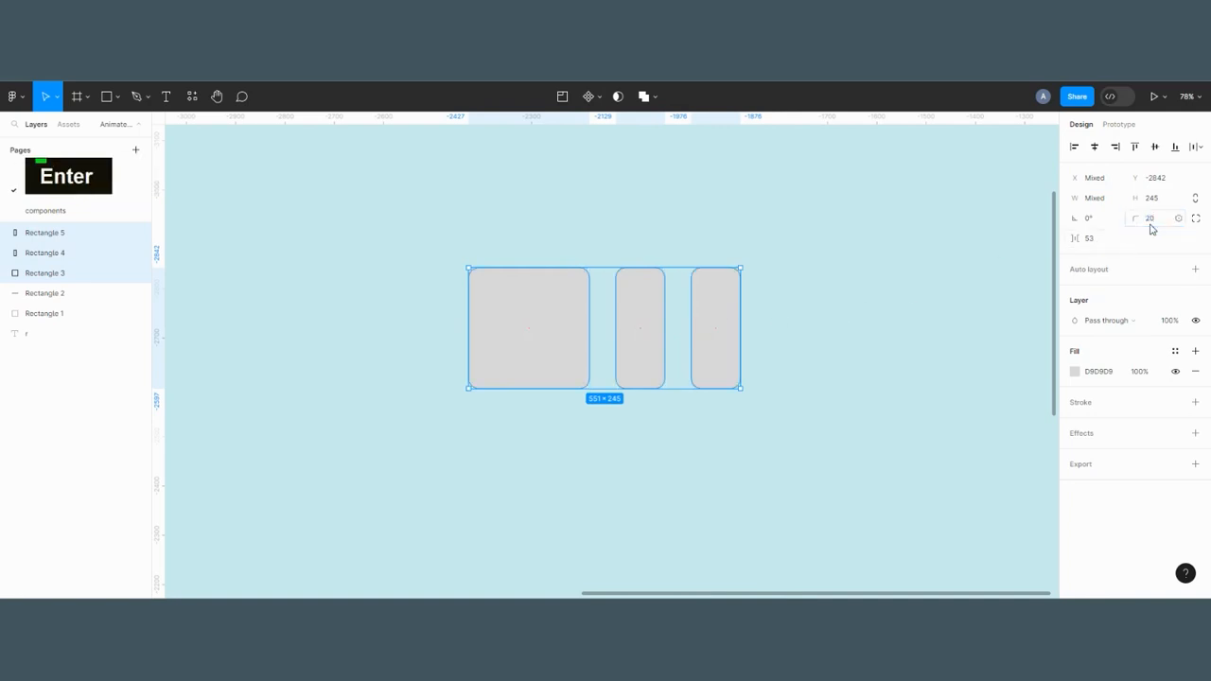
pyautogui.click(819, 305)
pyautogui.scroll(2, 678, 236)
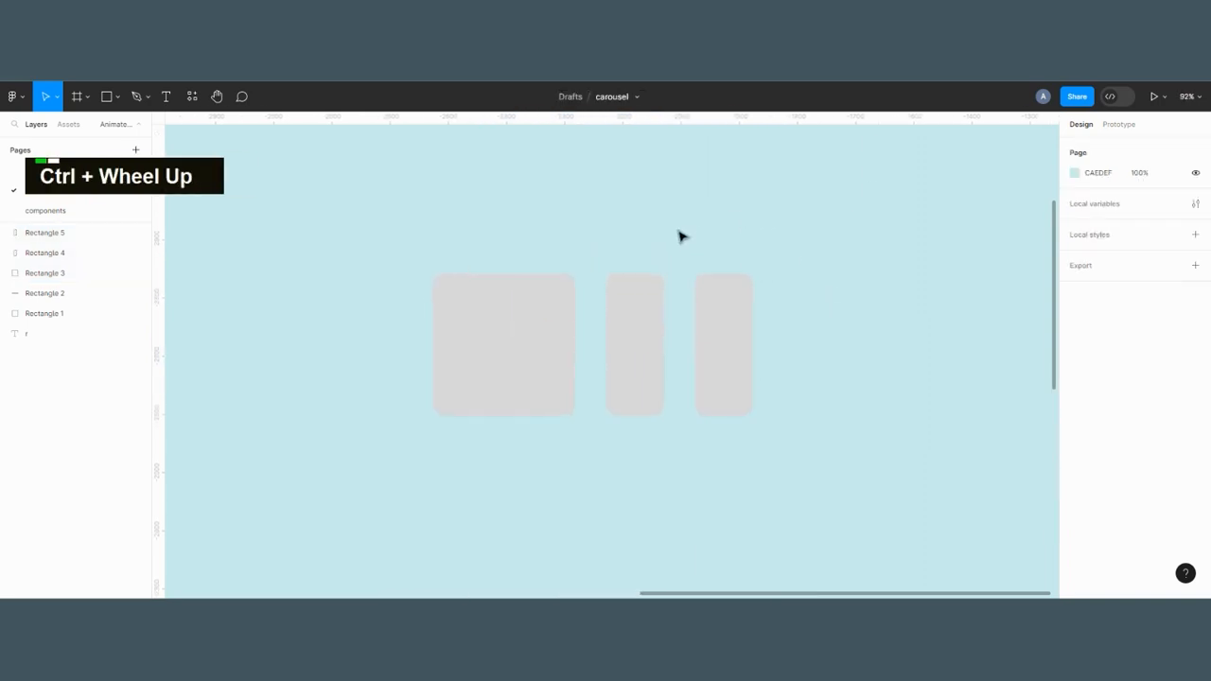
pyautogui.scroll(-1, 794, 245)
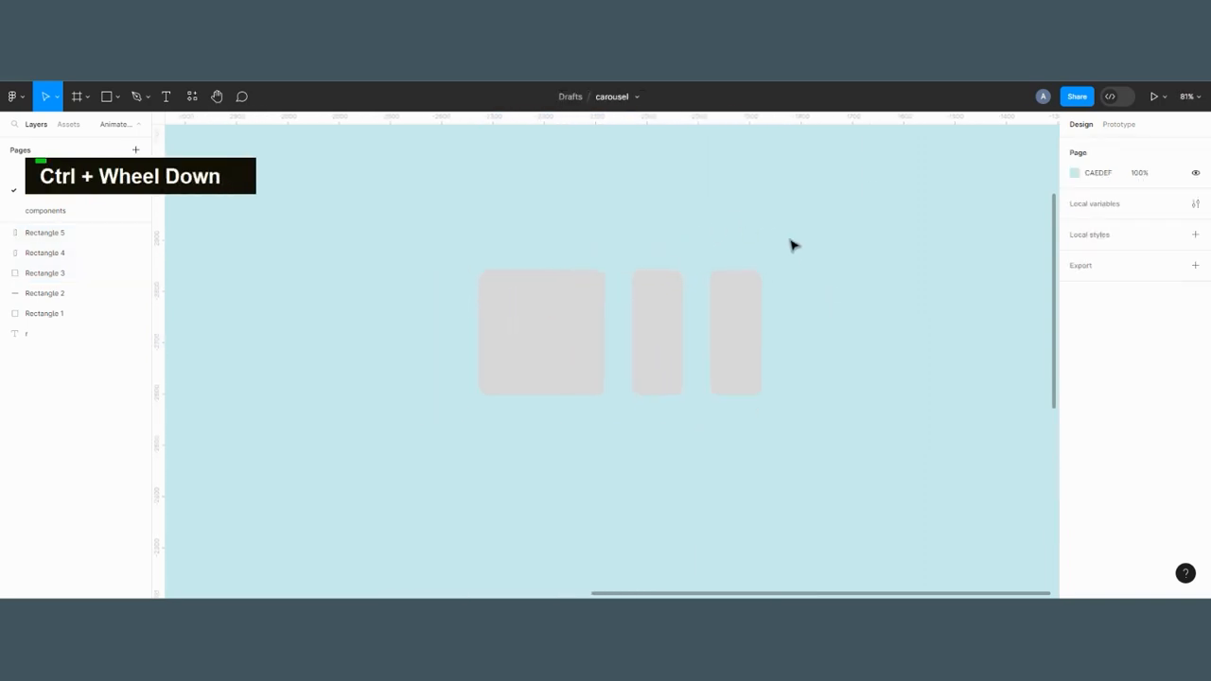
# - Run the Unsplash plugin and search its photos for "interior"
pyautogui.click(194, 96)
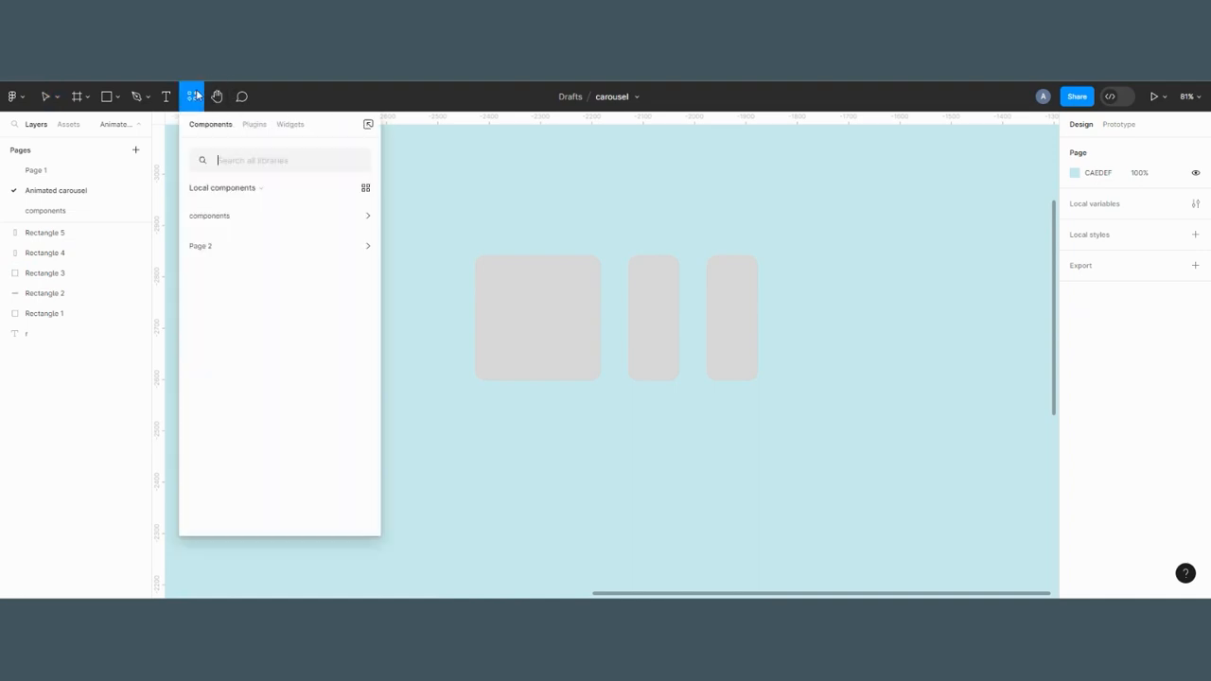
pyautogui.click(252, 126)
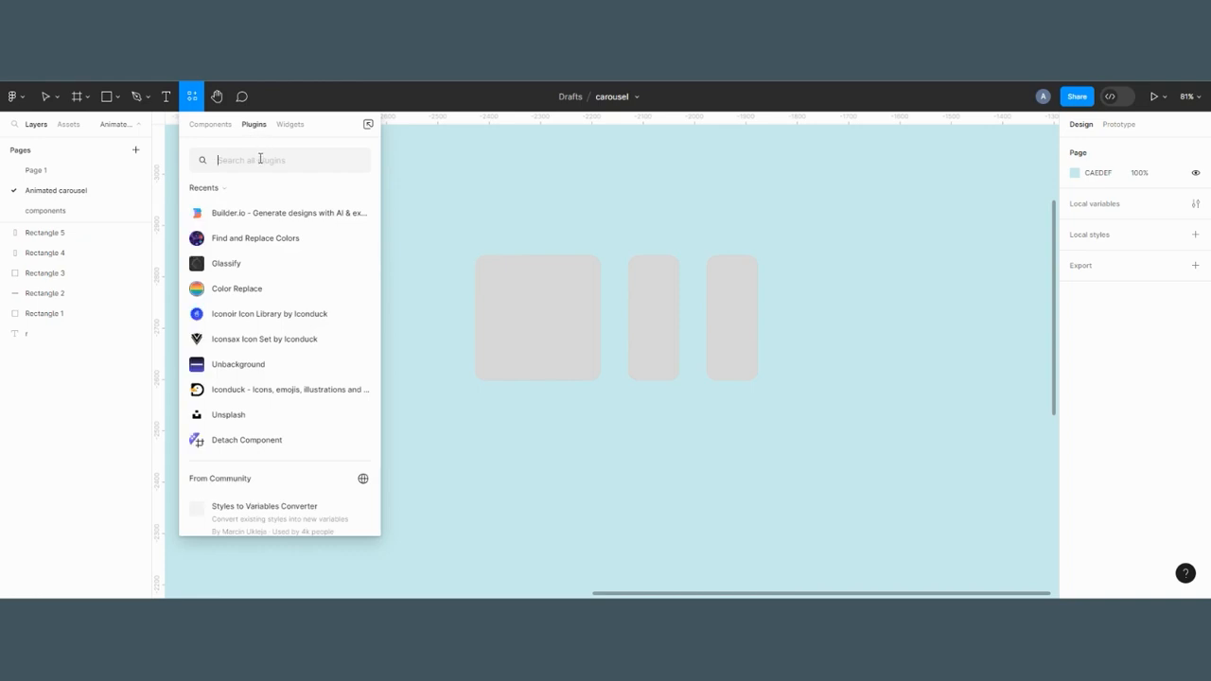
pyautogui.write('uns')
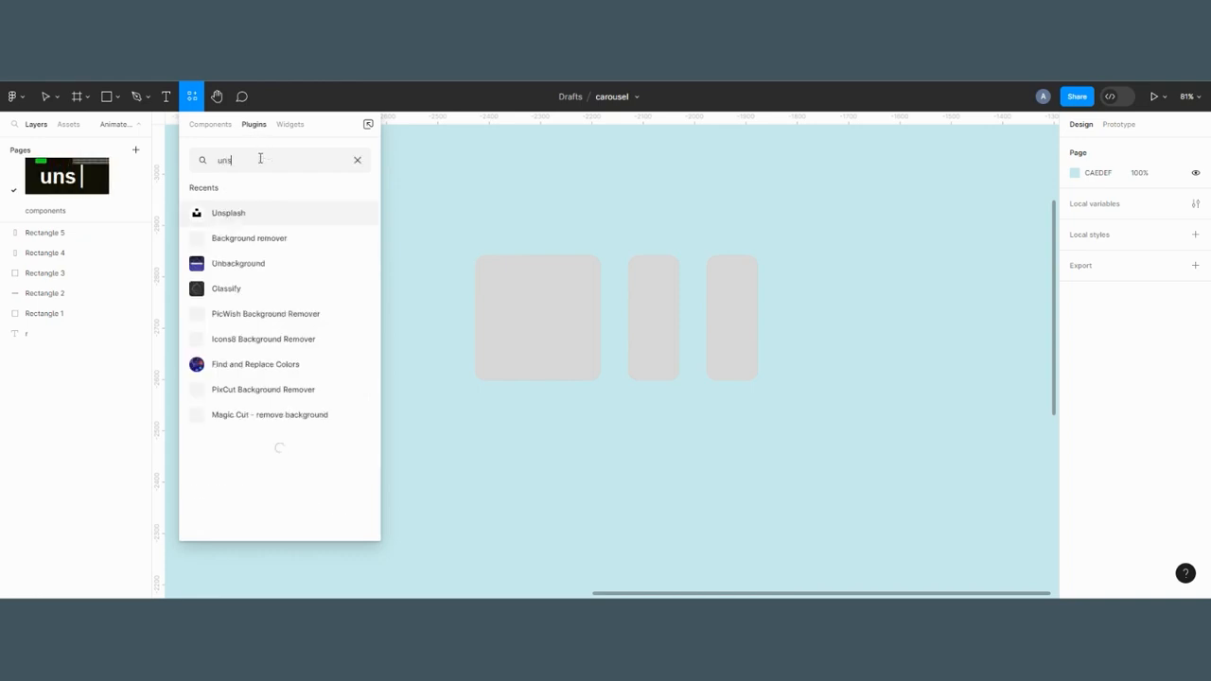
pyautogui.write('pl')
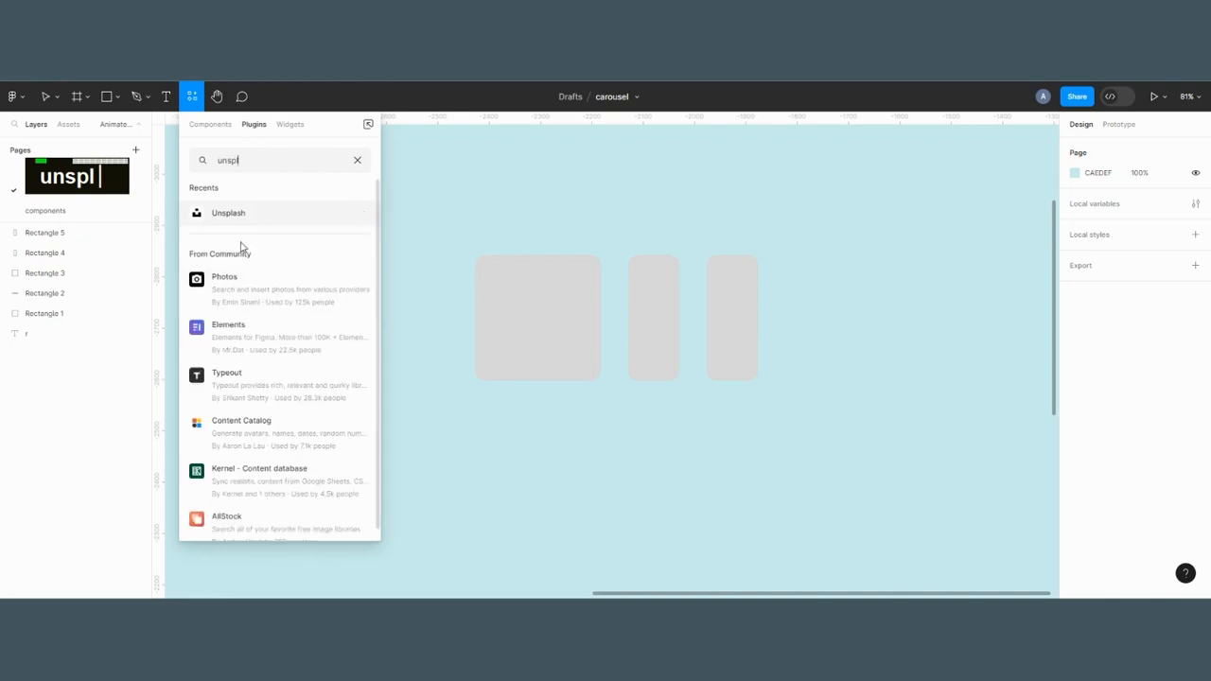
pyautogui.click(356, 214)
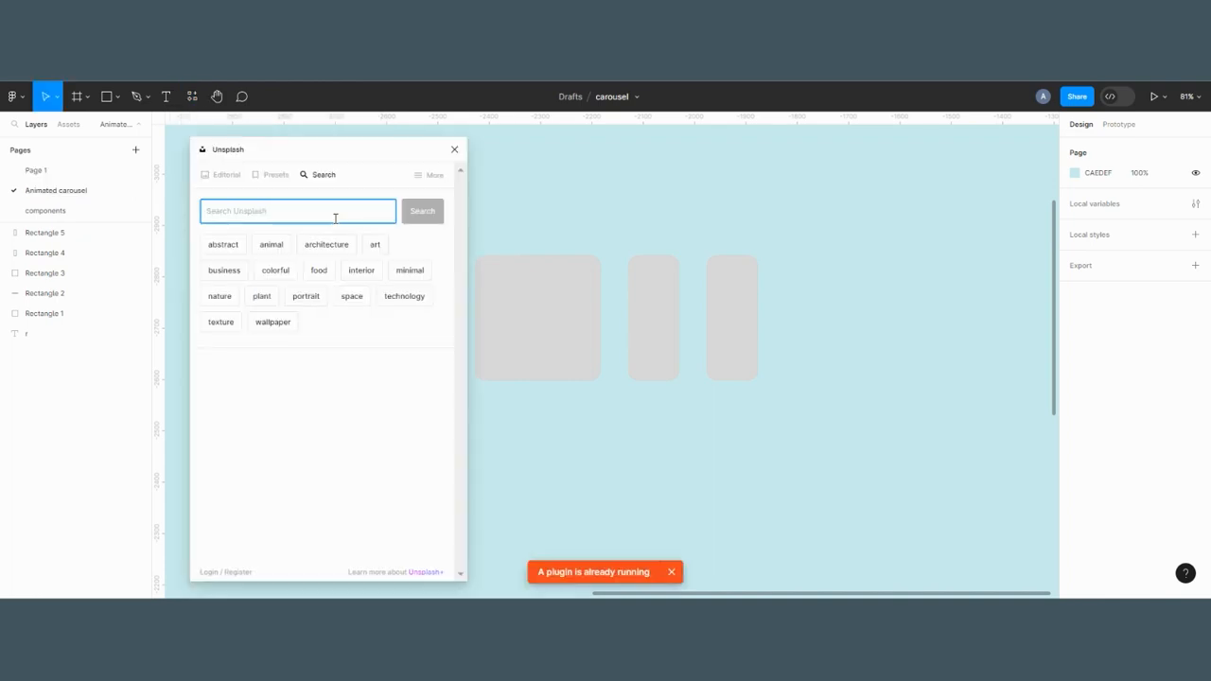
pyautogui.write('interior')
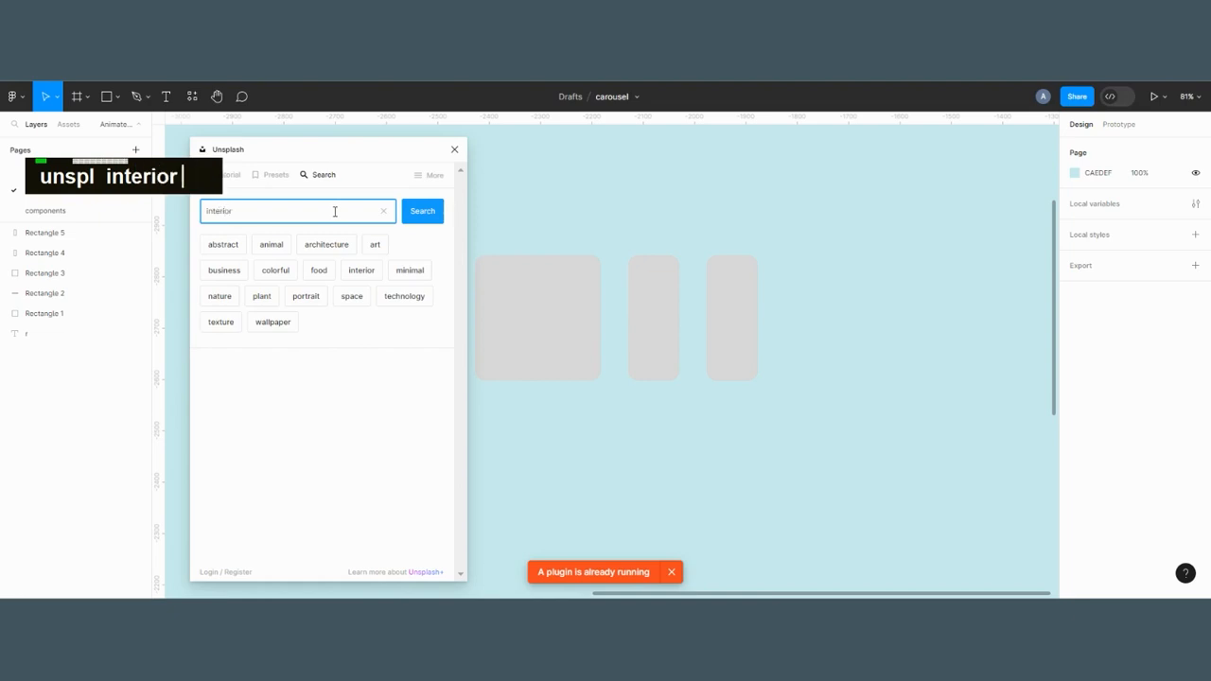
pyautogui.press('Return')
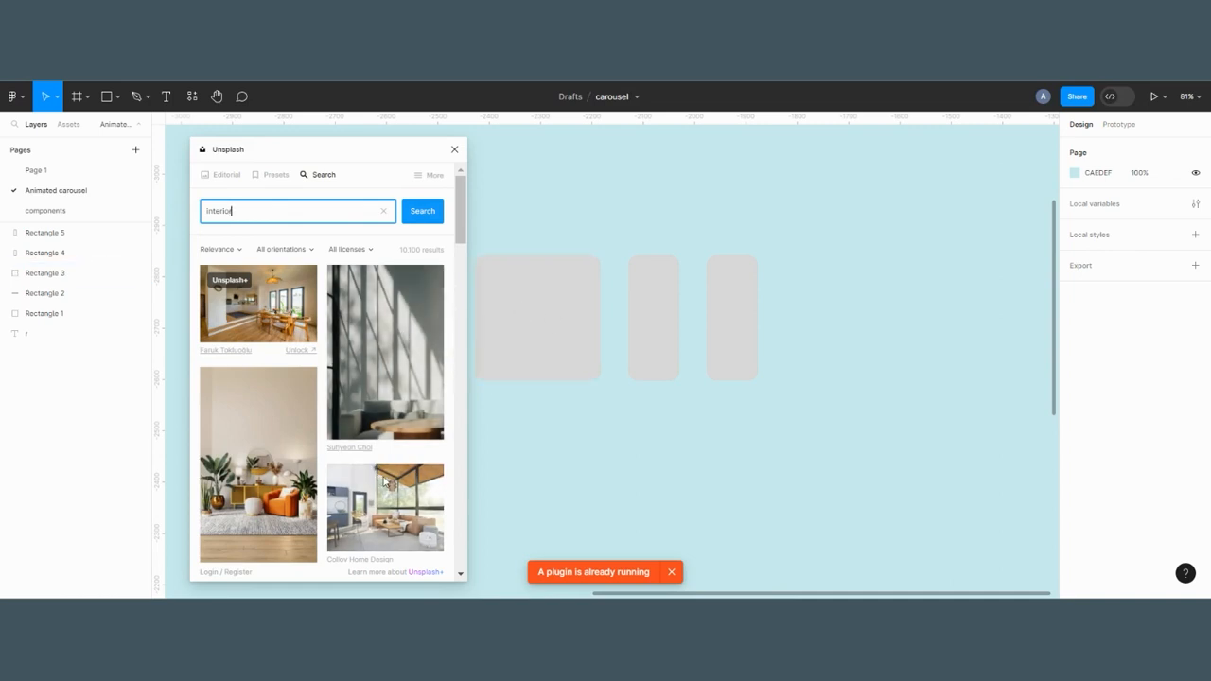
# - Fill the large square with the wood-ceiling living room photo and the middle rectangle with the wooden cabinet and armchair photo
pyautogui.click(510, 368)
pyautogui.click(401, 508)
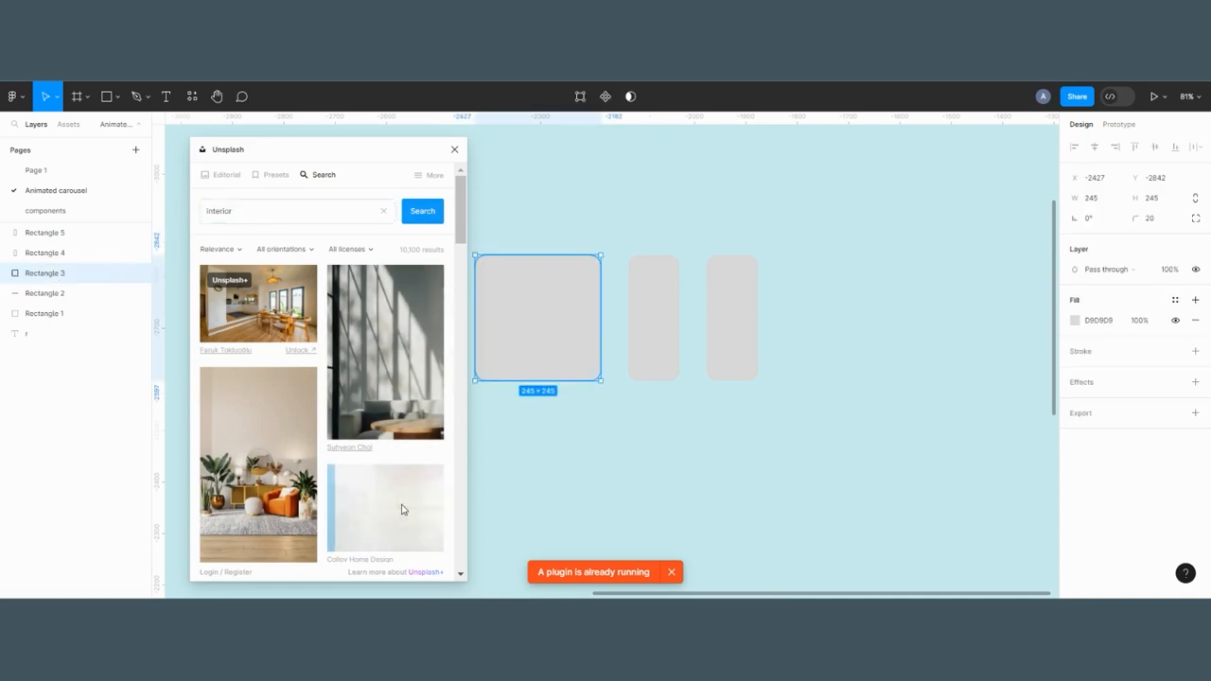
pyautogui.click(652, 327)
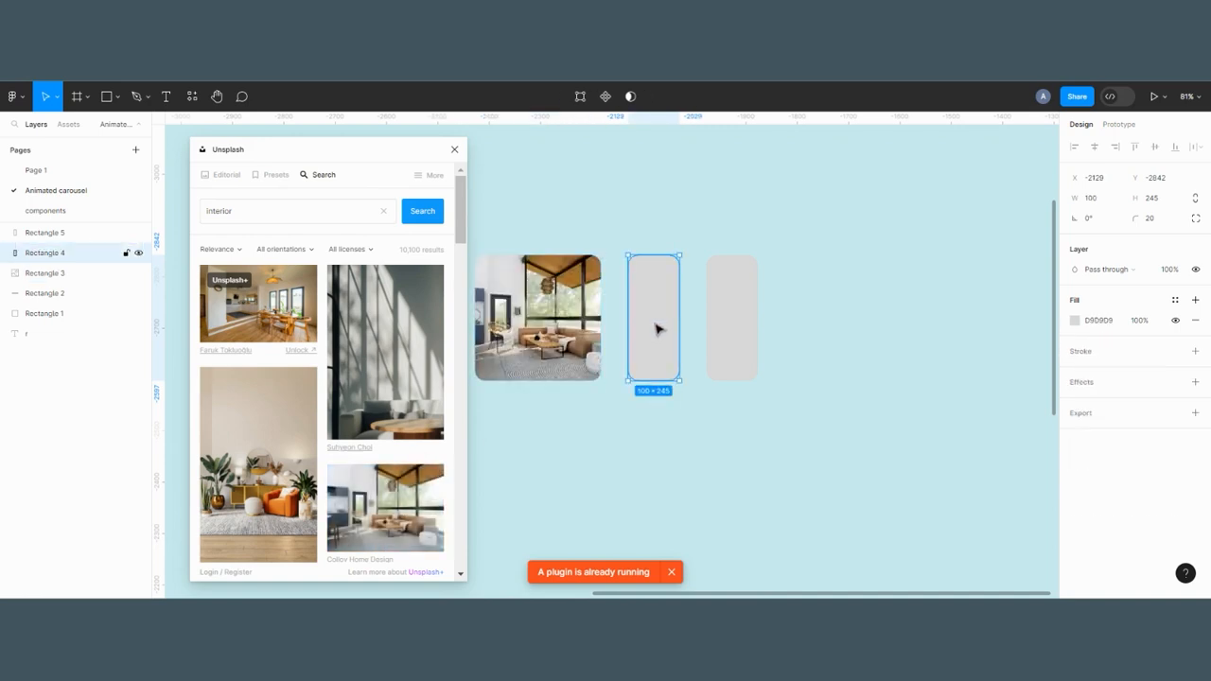
pyautogui.scroll(-5, 288, 473)
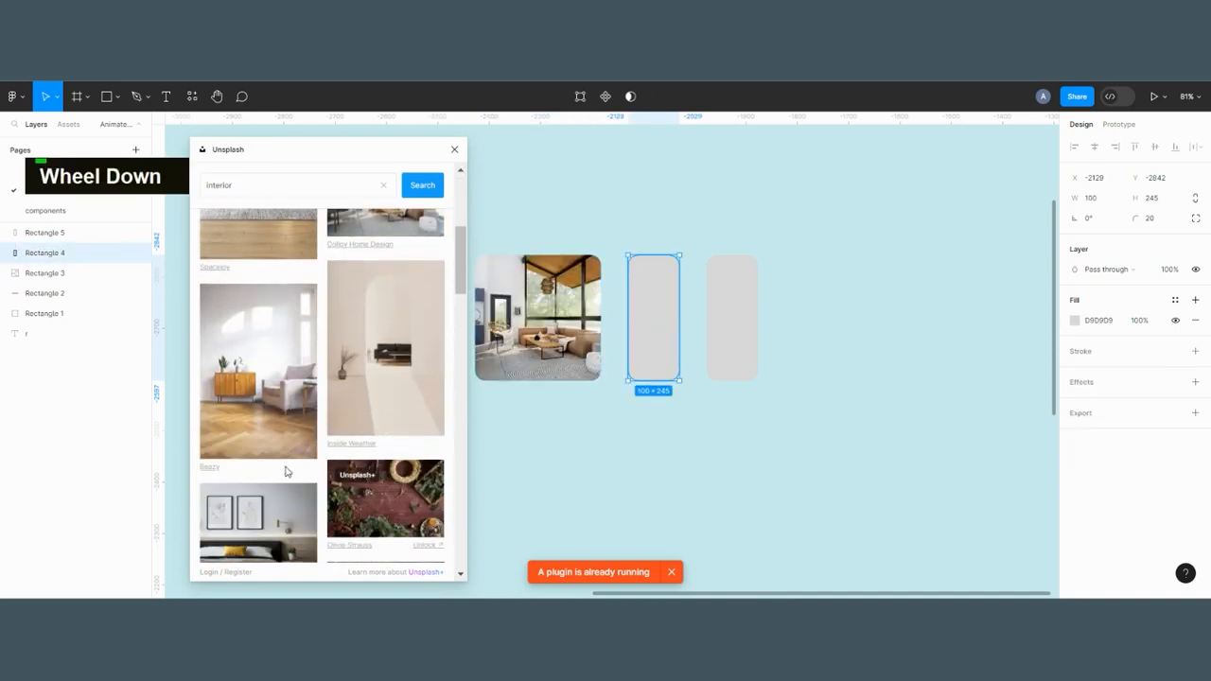
pyautogui.click(280, 405)
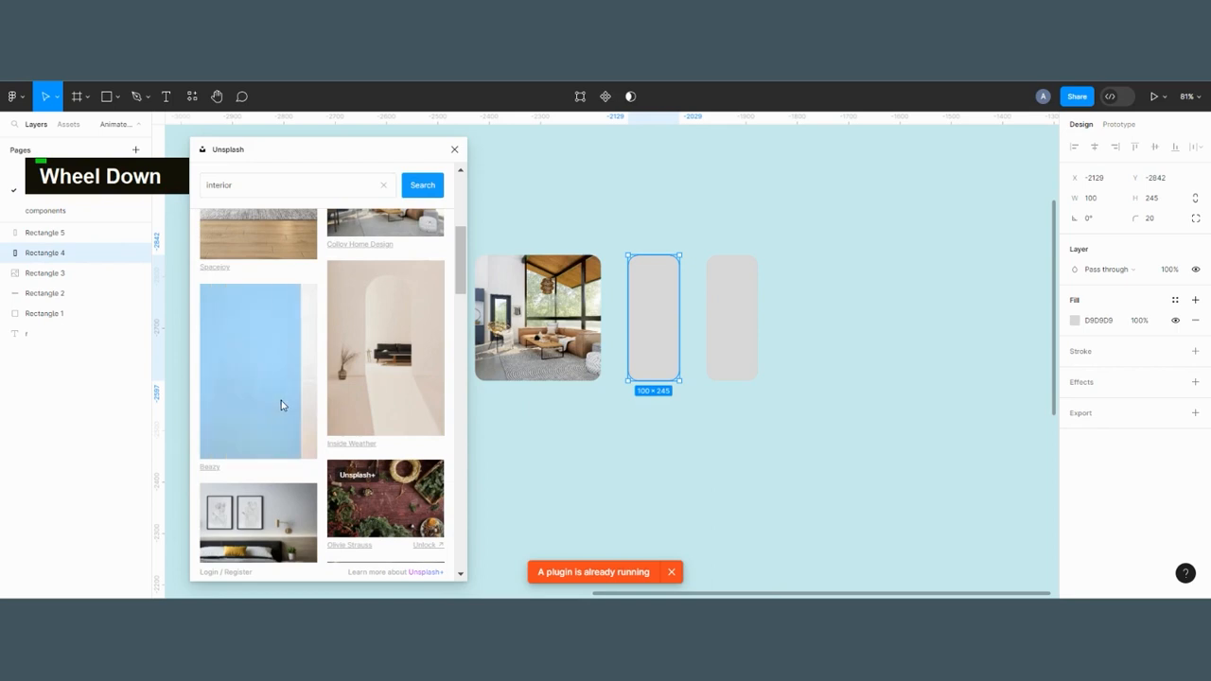
# - Fill the rightmost narrow rectangle with the Unsplash photo of the green living room with hanging pendant lamps
pyautogui.scroll(-3, 281, 405)
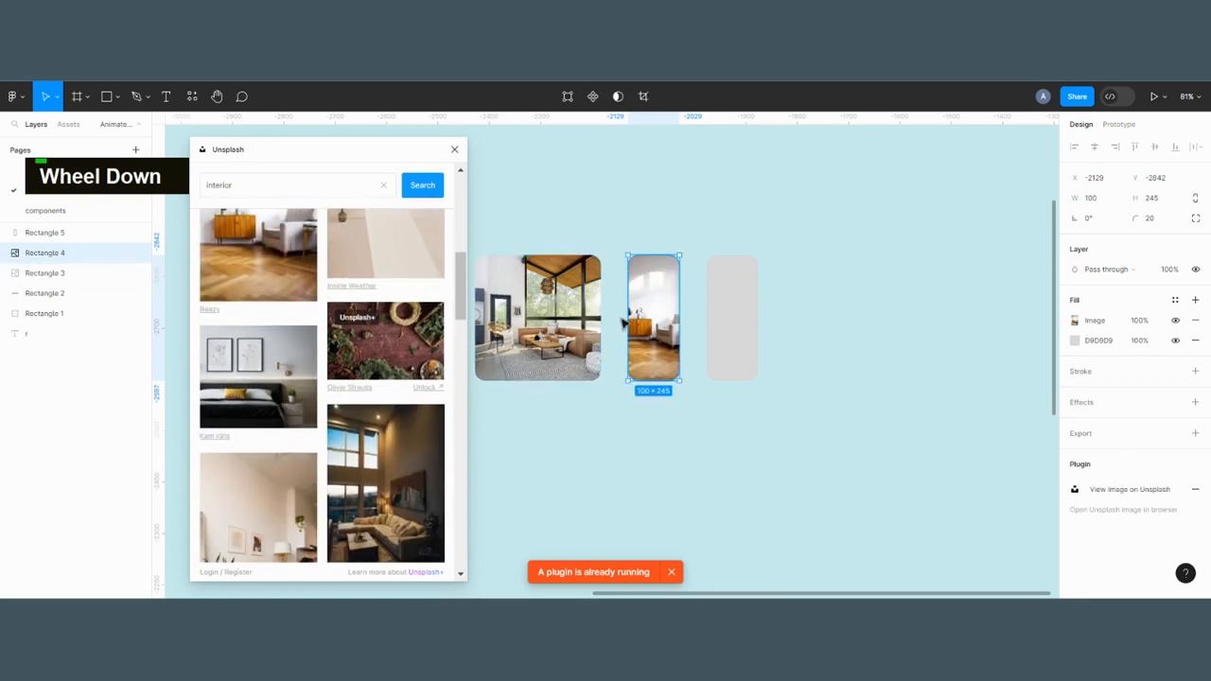
pyautogui.click(730, 324)
pyautogui.scroll(-3, 256, 405)
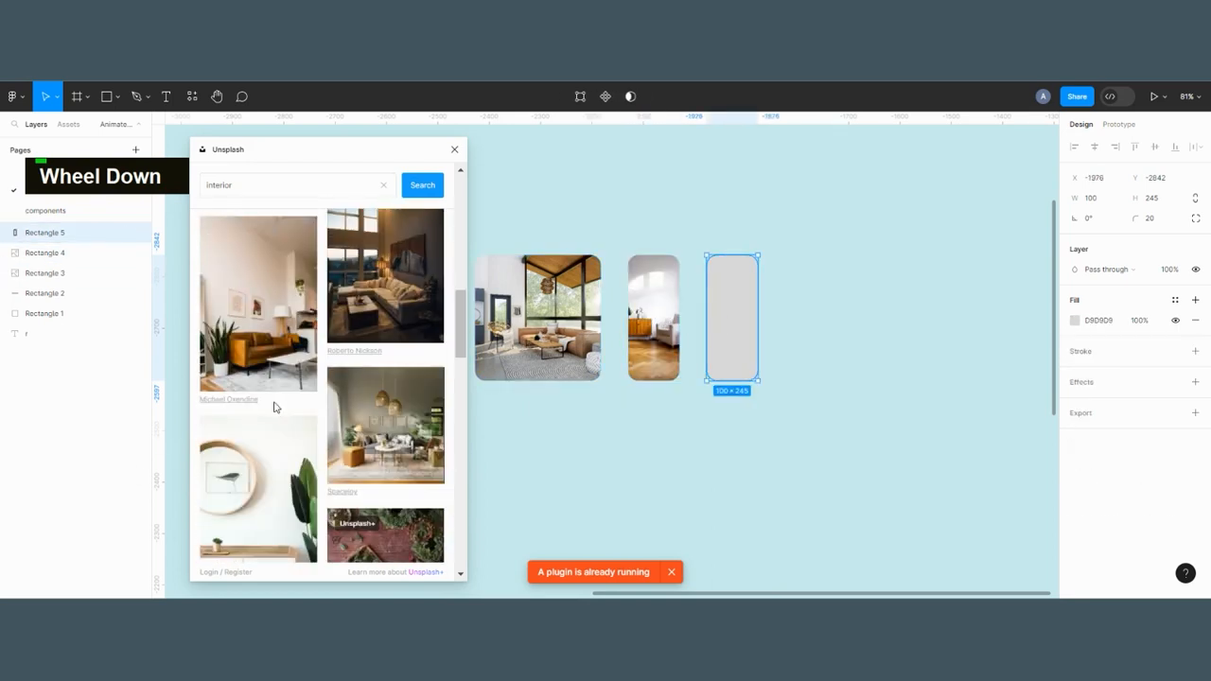
pyautogui.click(372, 286)
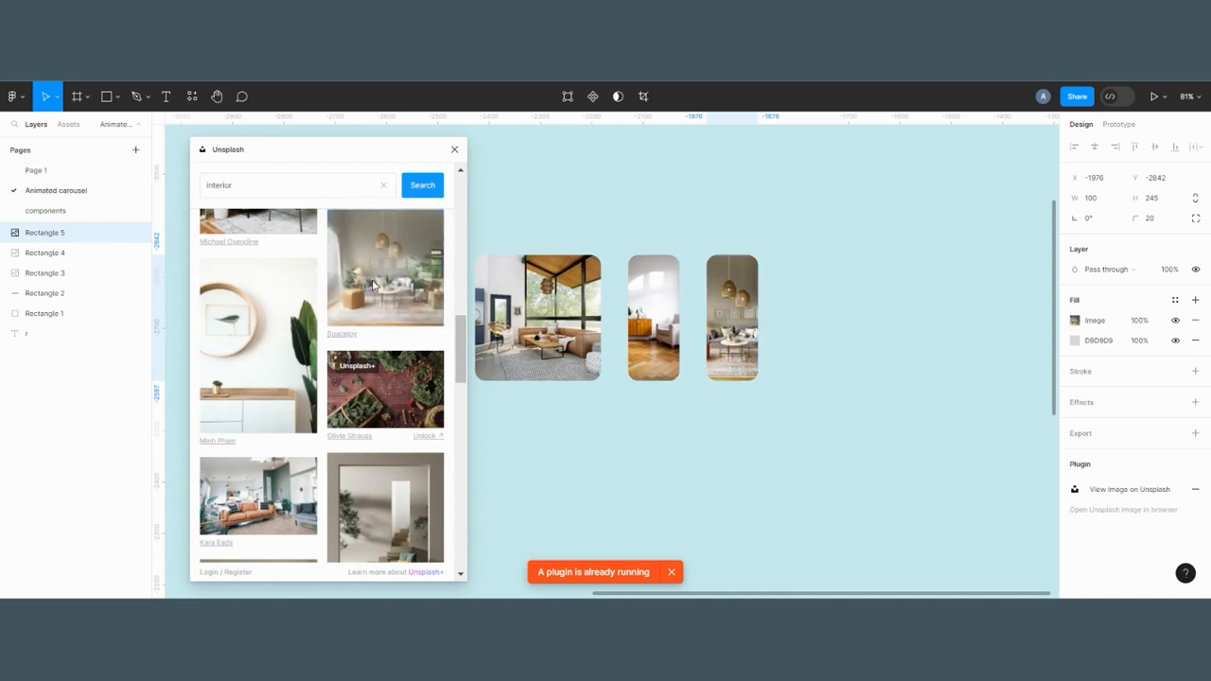
# - Replace the middle rectangle's photo with the Unsplash image of a potted plant beside a wooden bench, and close the plugin
pyautogui.click(637, 324)
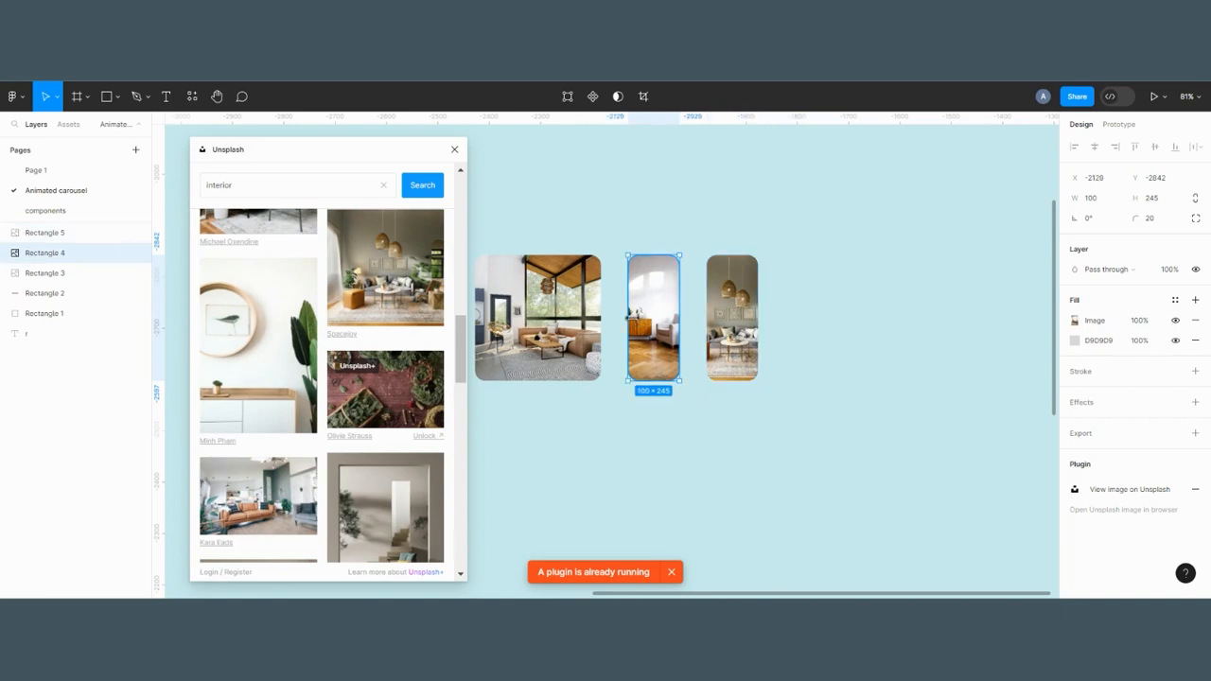
pyautogui.scroll(-3, 294, 406)
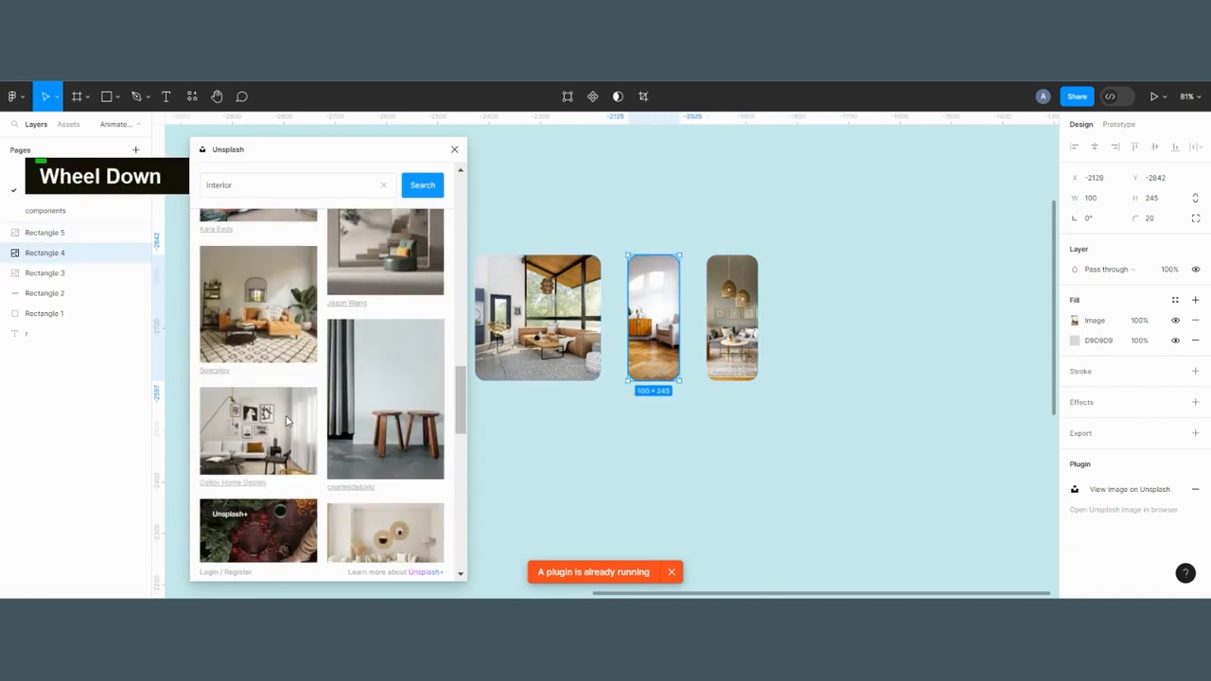
pyautogui.scroll(-3, 288, 421)
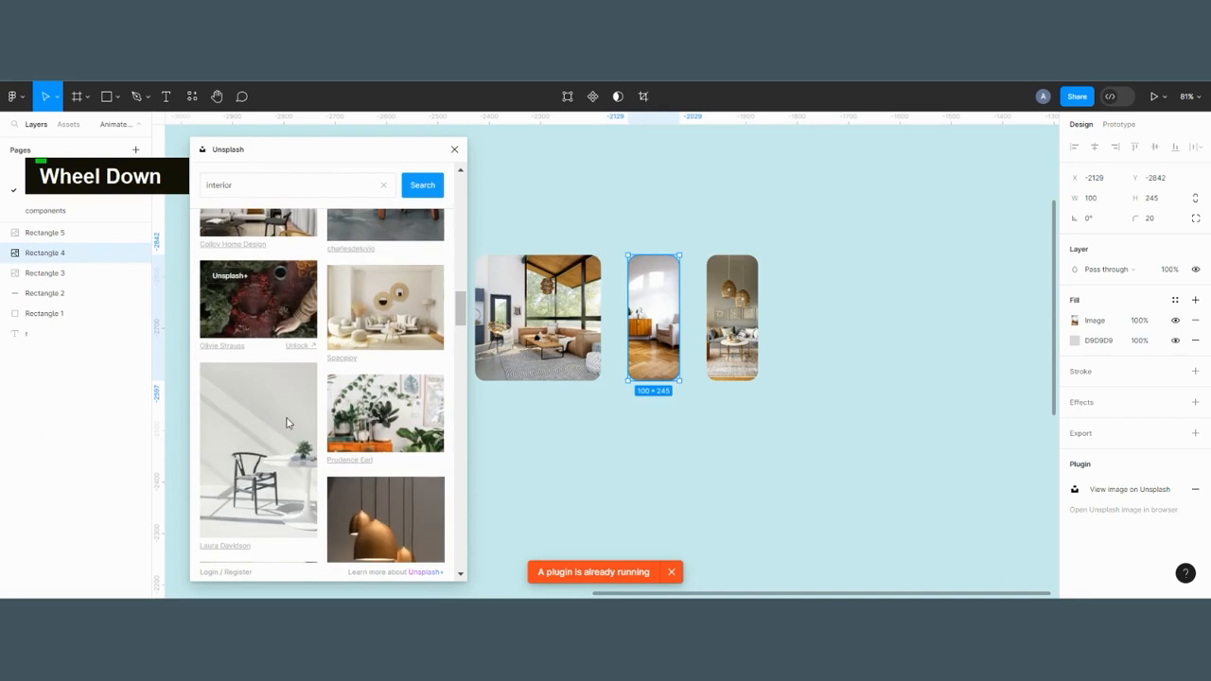
pyautogui.scroll(-2, 287, 423)
pyautogui.scroll(-1, 288, 423)
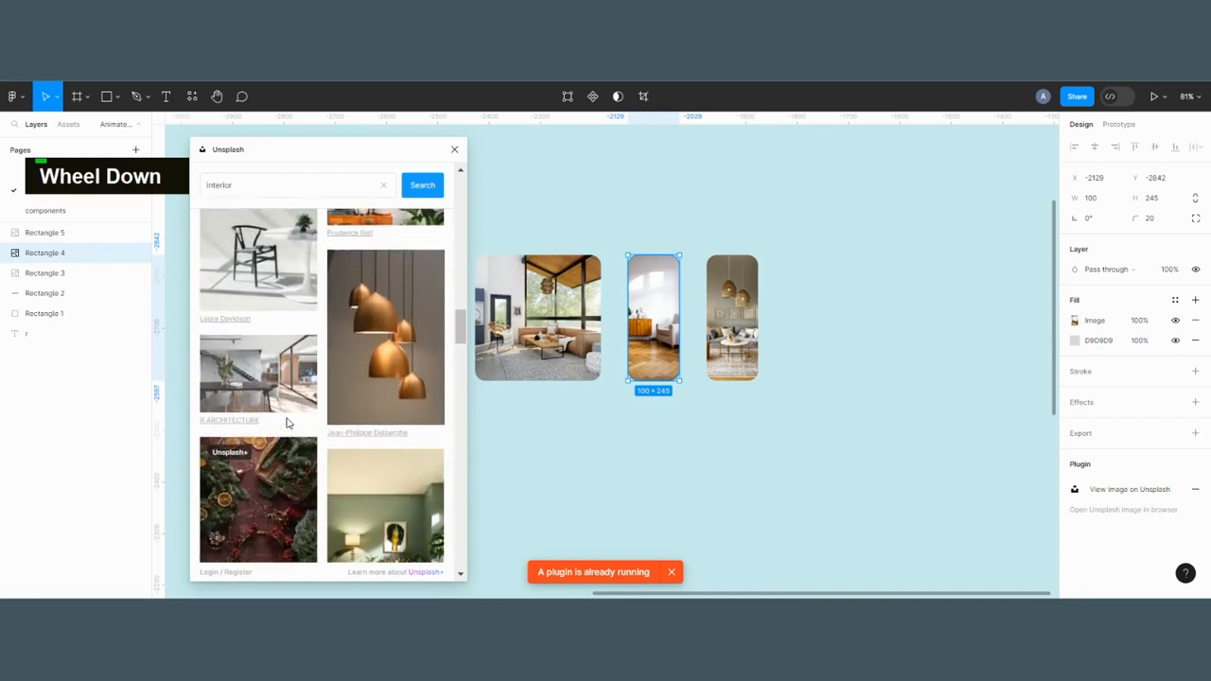
pyautogui.scroll(-2, 288, 423)
pyautogui.scroll(1, 288, 423)
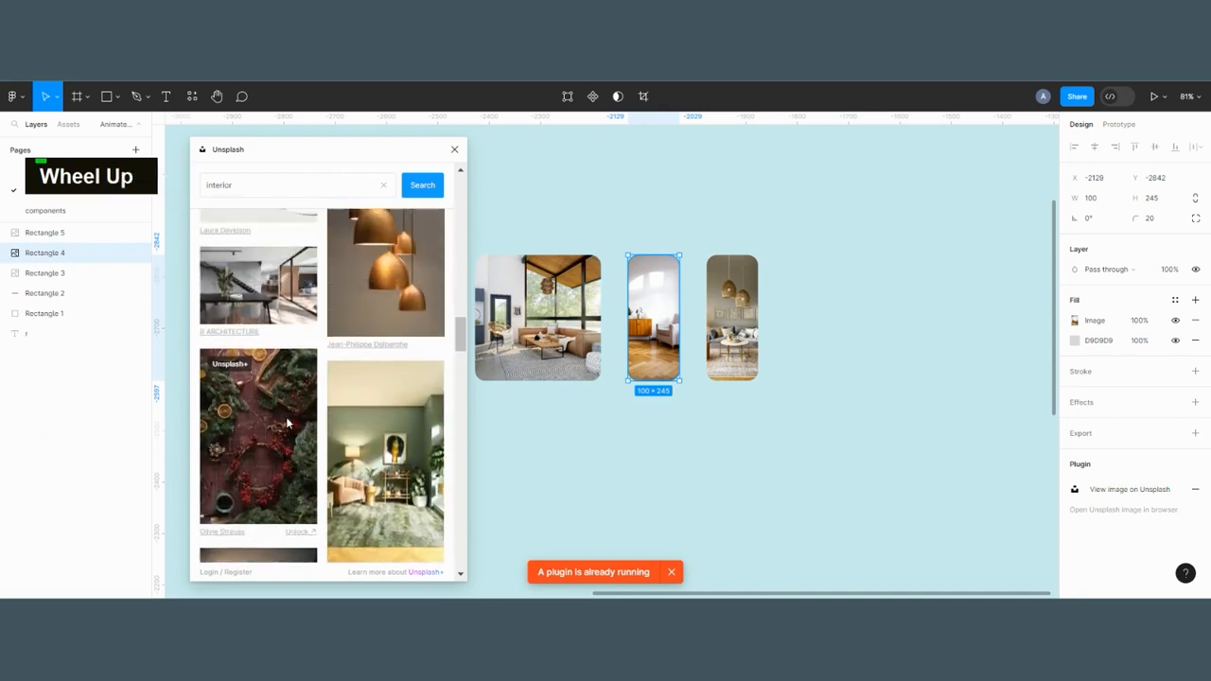
pyautogui.scroll(-2, 287, 423)
pyautogui.scroll(-4, 288, 423)
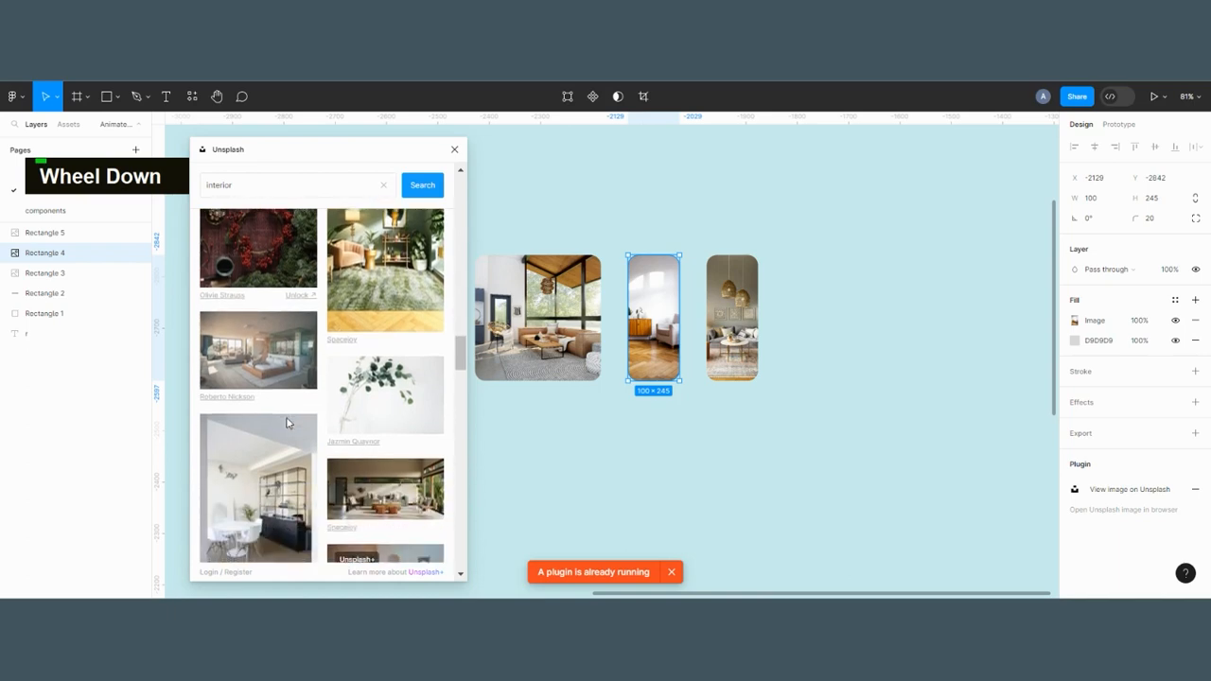
pyautogui.scroll(-1, 288, 422)
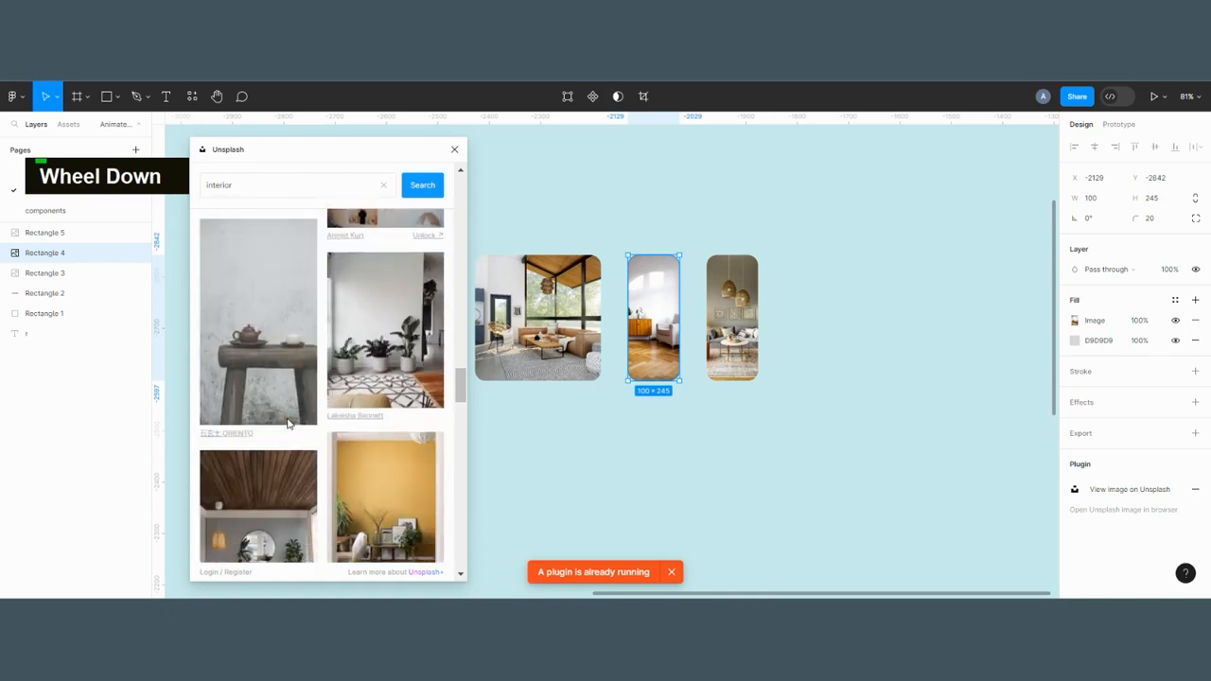
pyautogui.scroll(-2, 288, 423)
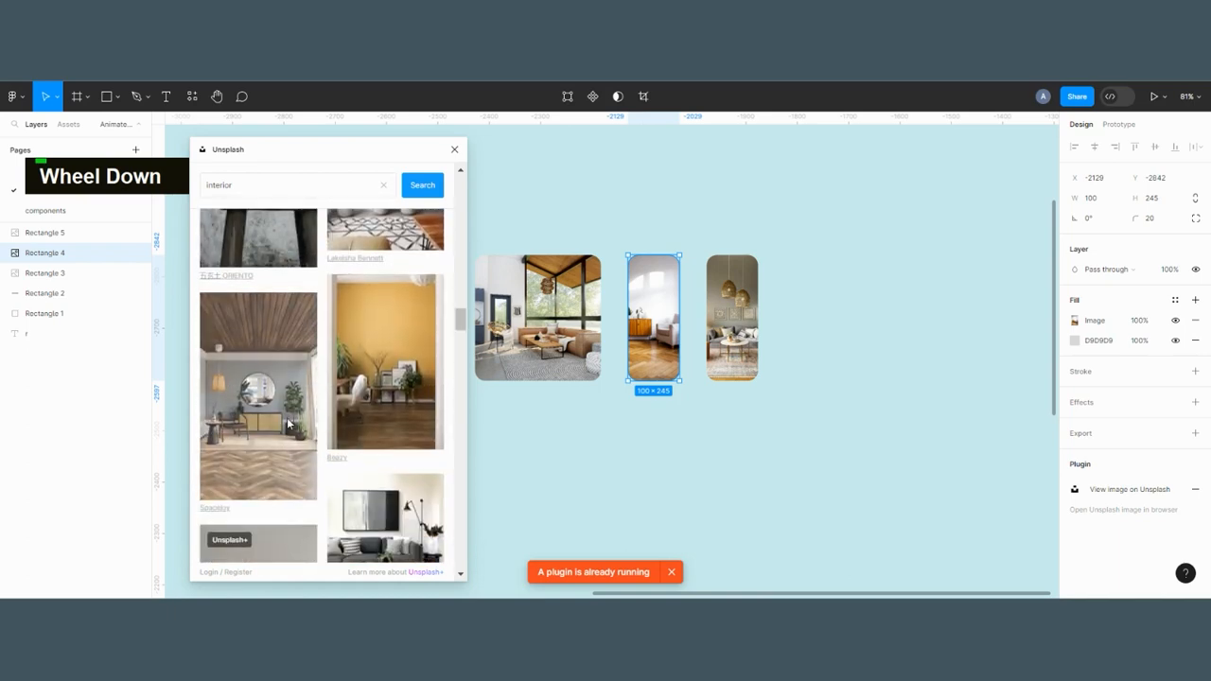
pyautogui.scroll(-4, 288, 423)
pyautogui.scroll(-5, 289, 423)
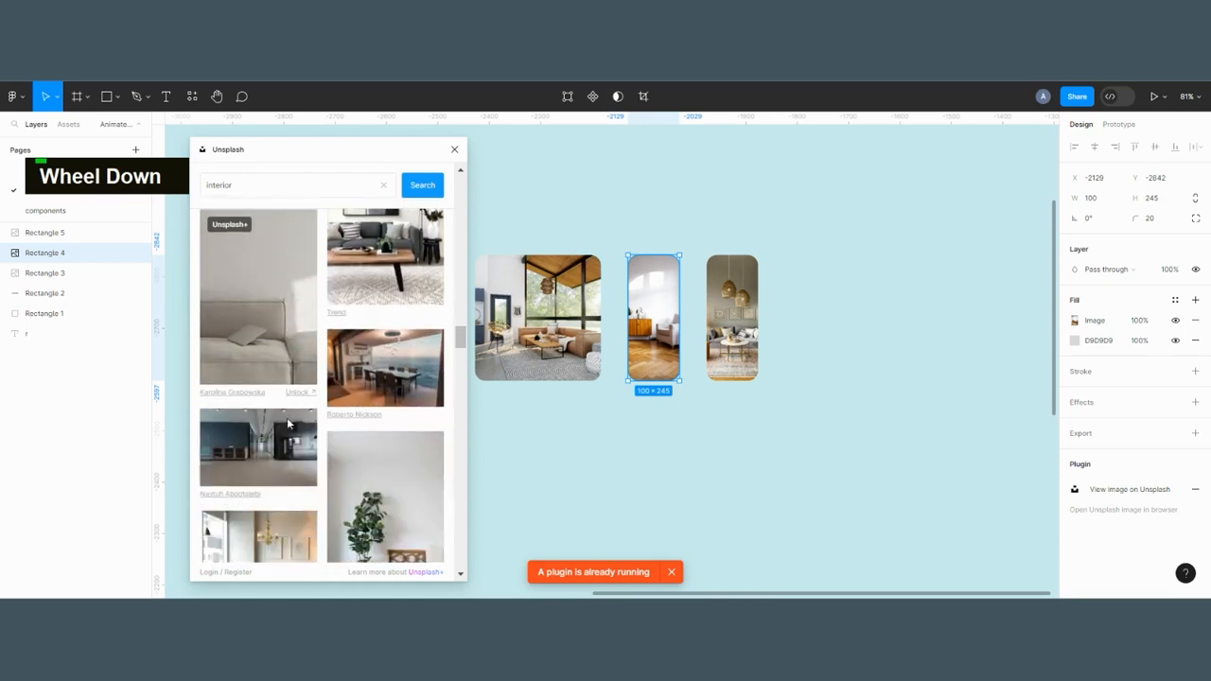
pyautogui.scroll(-1, 289, 422)
pyautogui.click(412, 409)
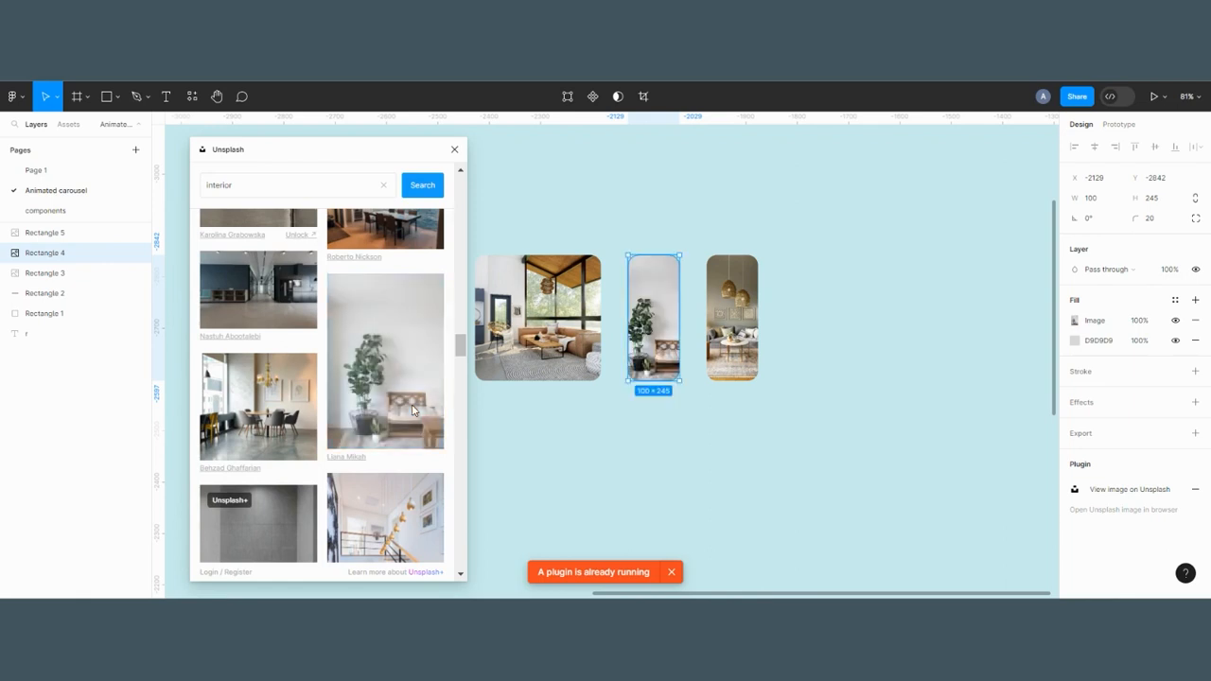
pyautogui.scroll(-3, 413, 409)
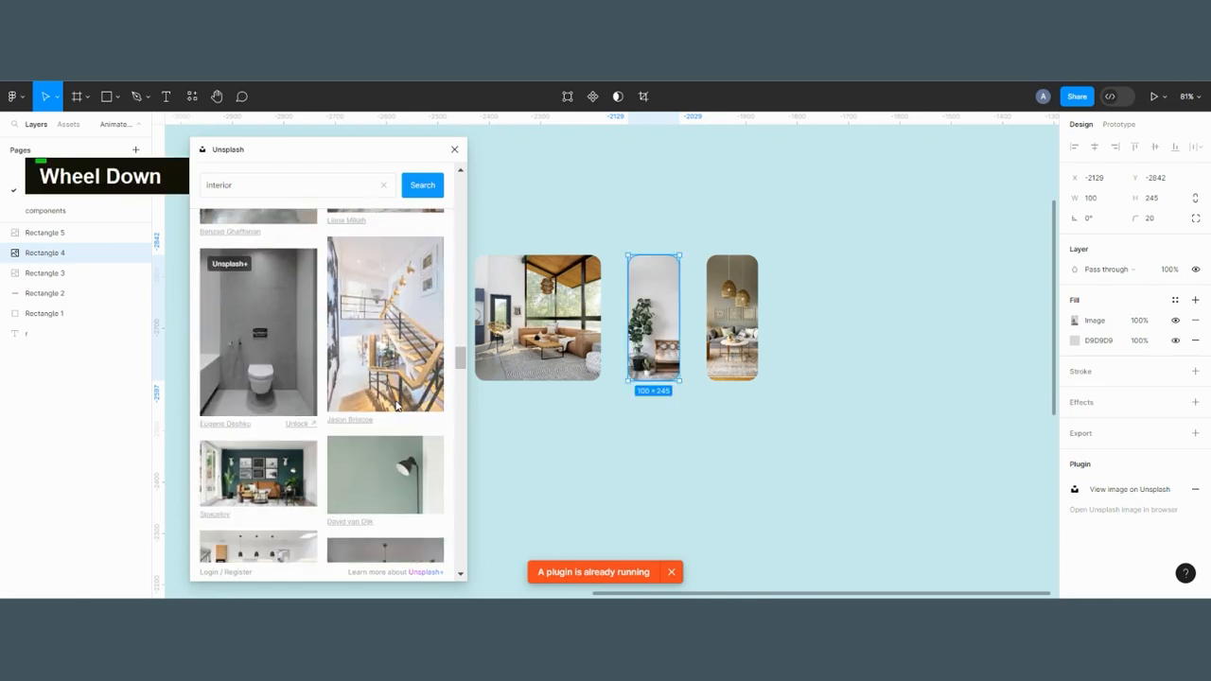
pyautogui.click(456, 149)
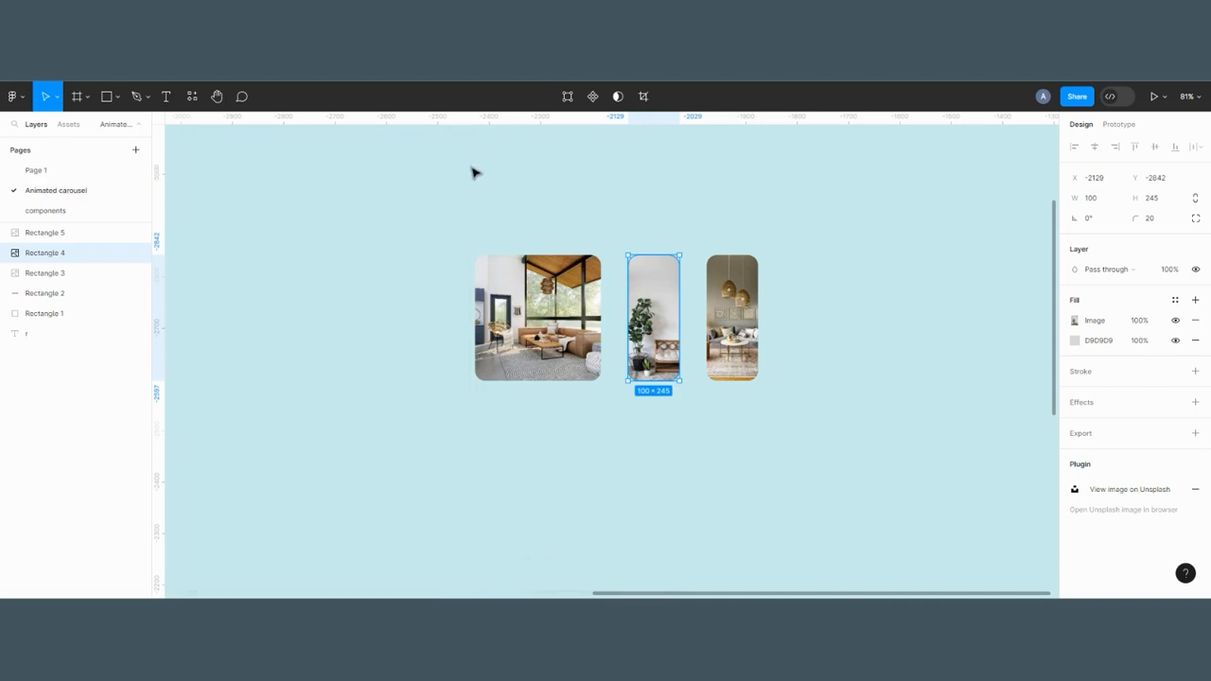
pyautogui.click(473, 173)
# - Select the three photo rectangles and wrap them together in a frame
pyautogui.scroll(1, 472, 173)
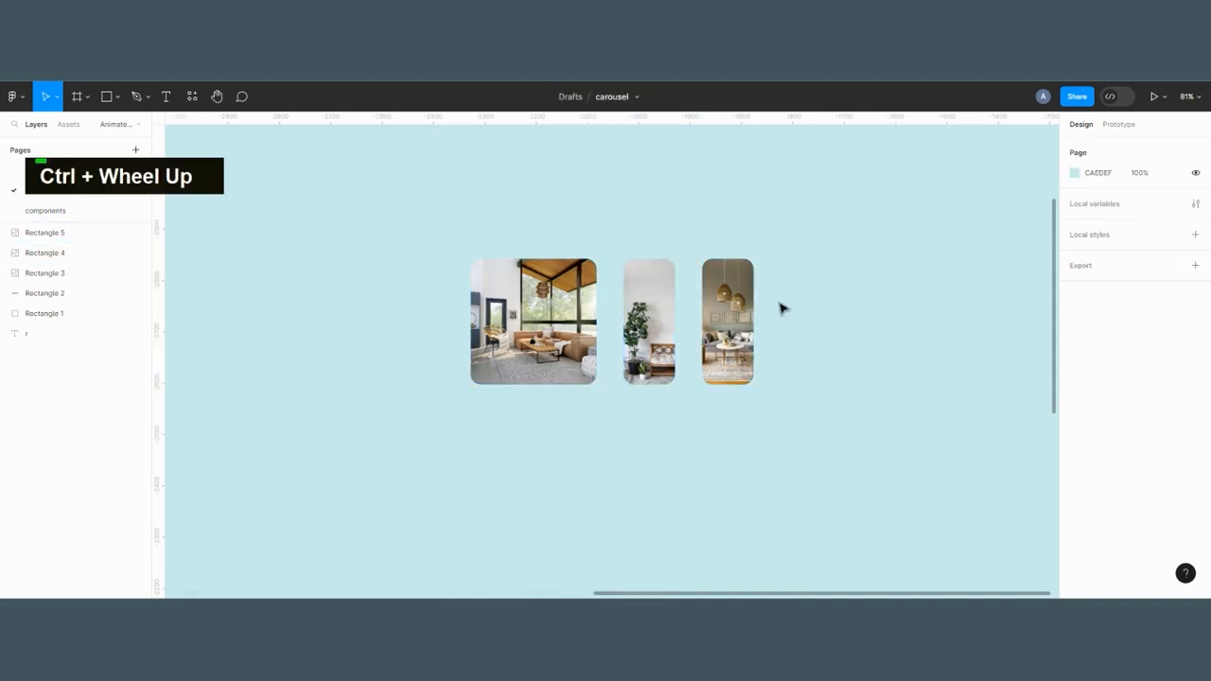
pyautogui.scroll(2, 619, 416)
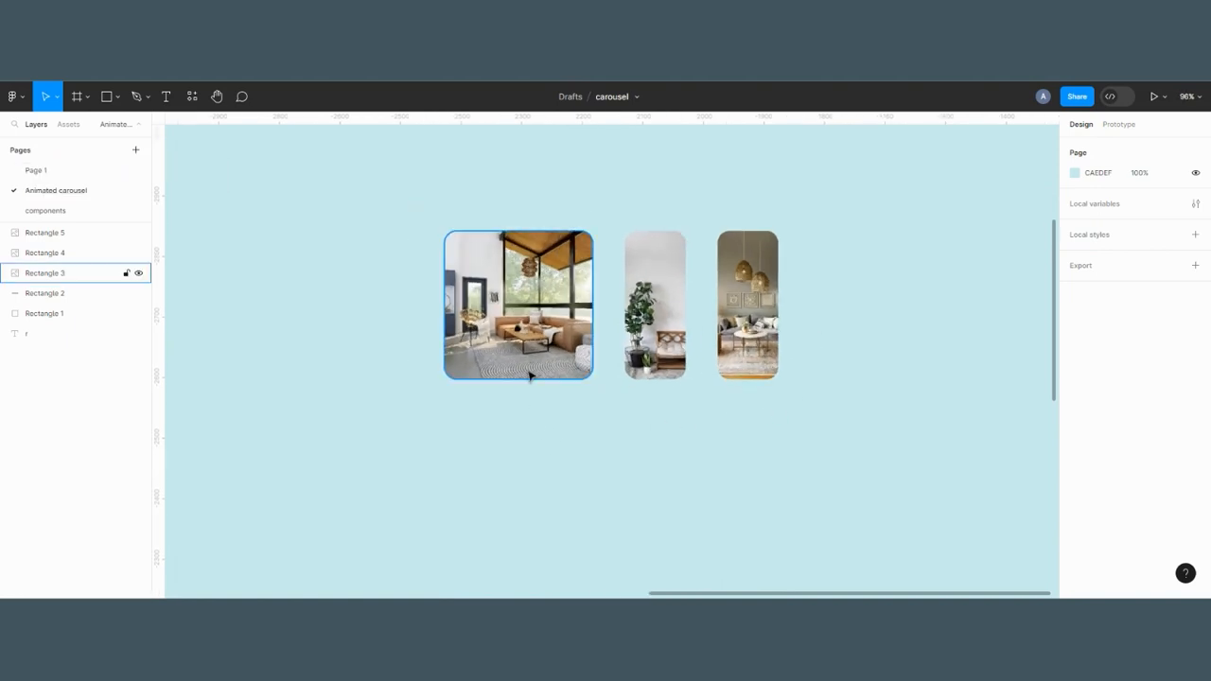
pyautogui.click(529, 373)
pyautogui.keyDown('shift'); pyautogui.click(683, 327); pyautogui.keyUp('shift')
pyautogui.keyDown('shift'); pyautogui.click(744, 313); pyautogui.keyUp('shift')
pyautogui.rightClick(743, 313)
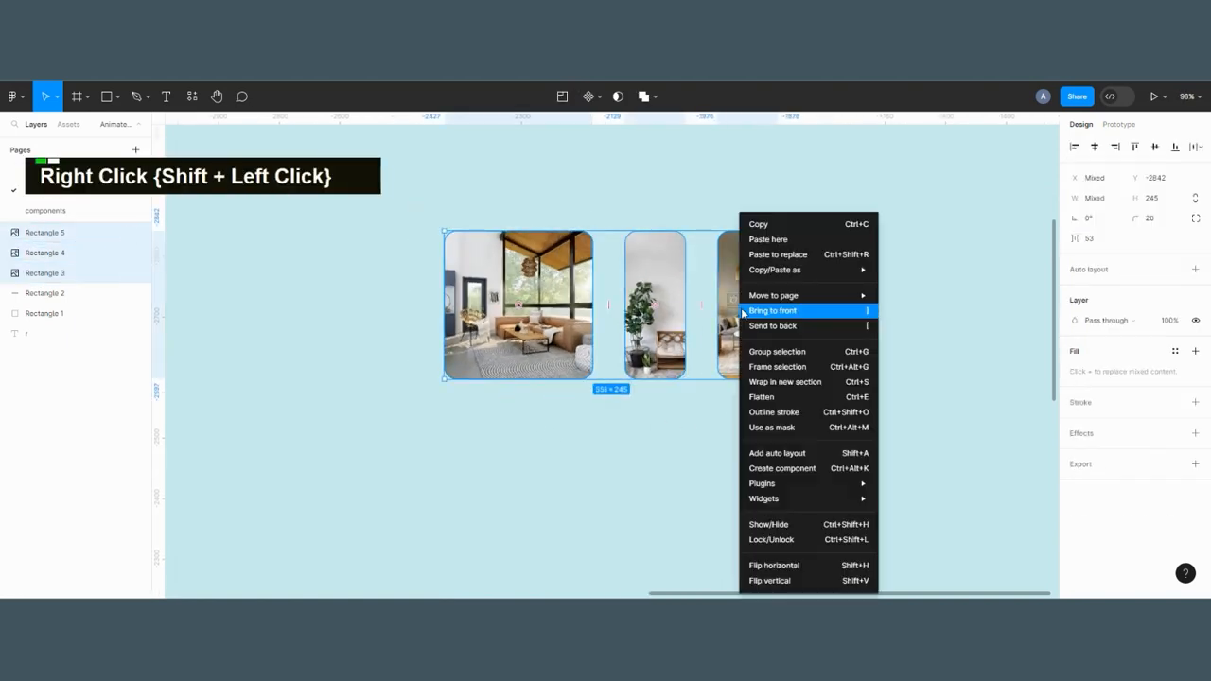
pyautogui.click(767, 368)
pyautogui.click(873, 386)
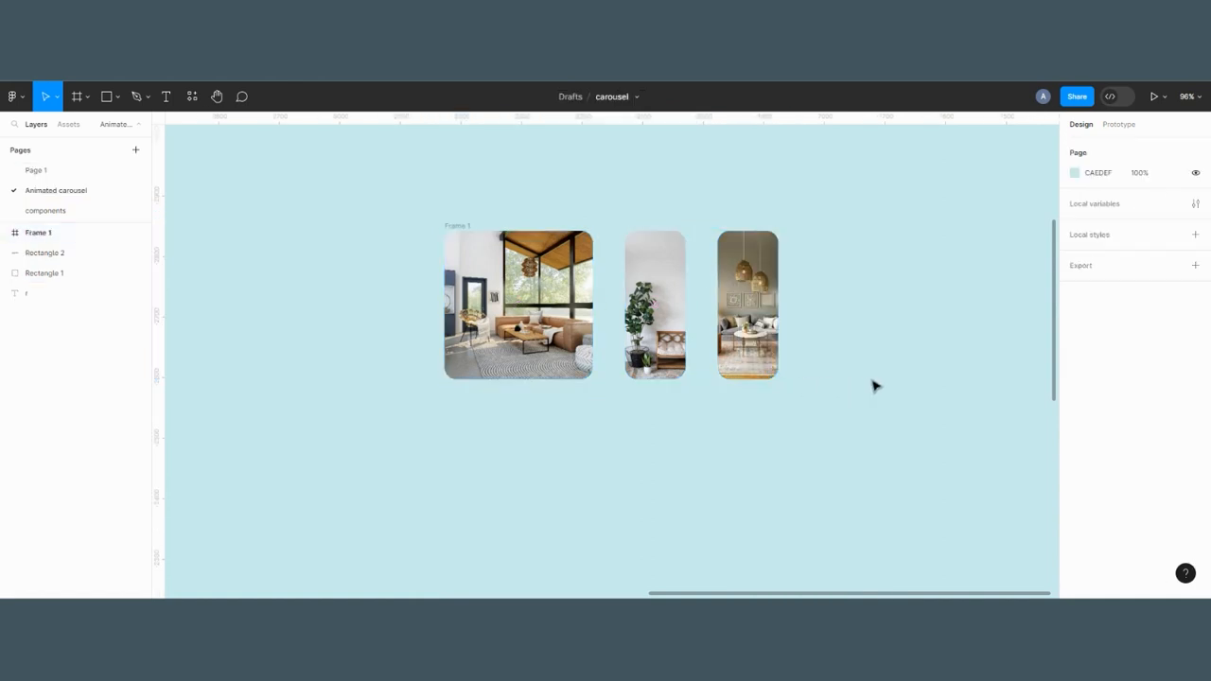
pyautogui.click(461, 233)
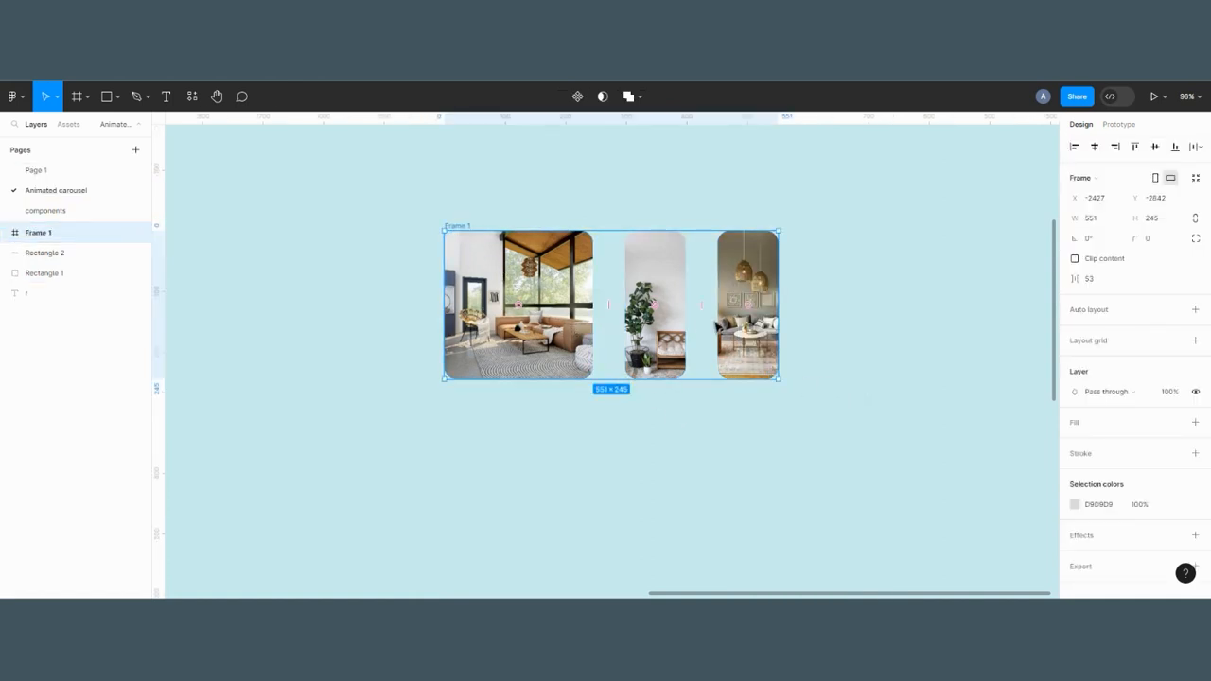
pyautogui.click(805, 343)
pyautogui.keyDown('ctrl'); pyautogui.scroll(-3, 607, 341); pyautogui.keyUp('ctrl')
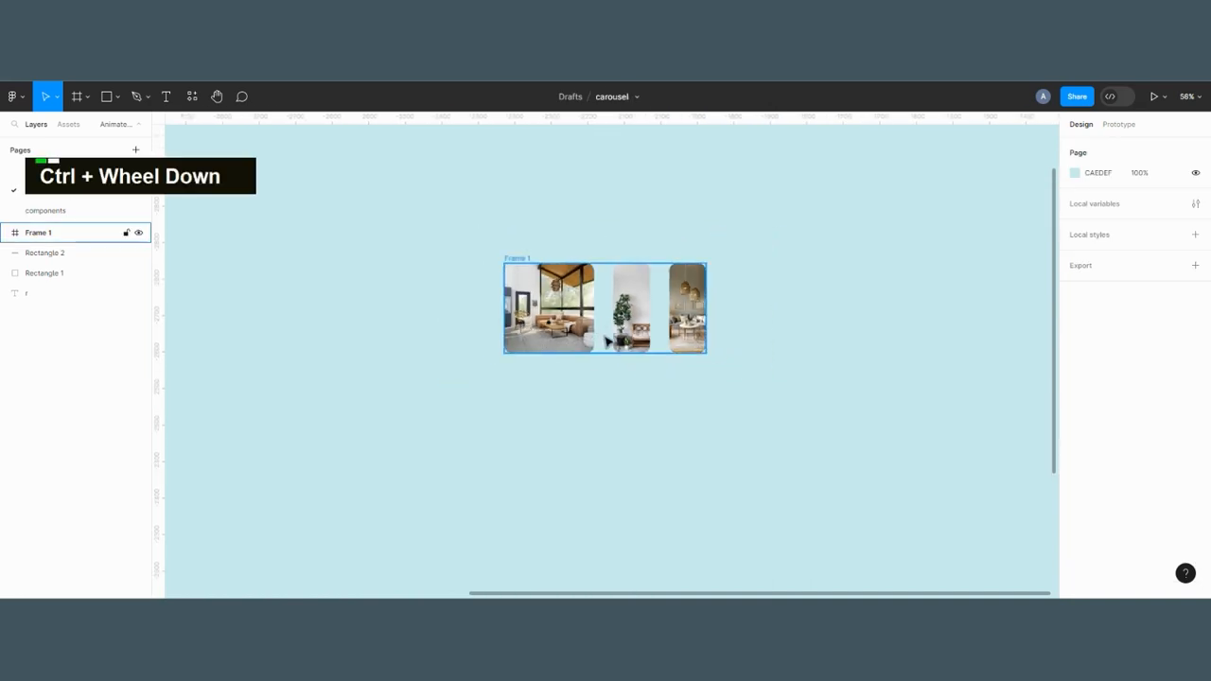
pyautogui.keyDown('ctrl'); pyautogui.scroll(2, 606, 341); pyautogui.keyUp('ctrl')
pyautogui.keyDown('ctrl'); pyautogui.scroll(2, 675, 387); pyautogui.keyUp('ctrl')
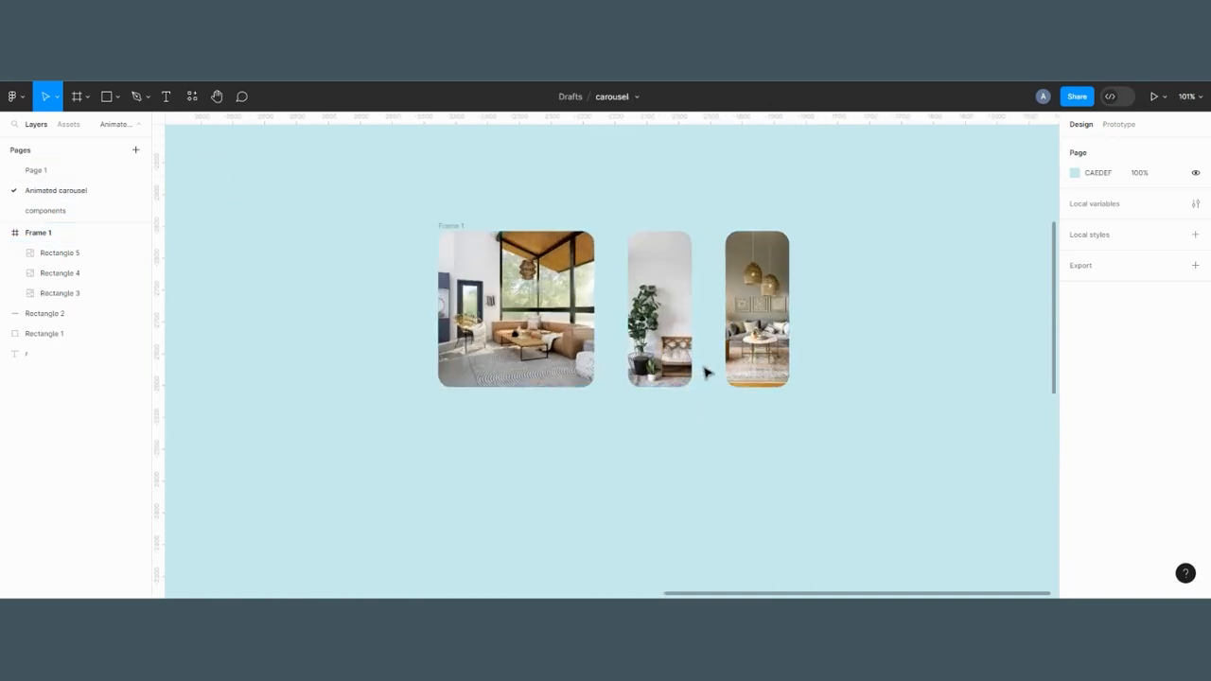
pyautogui.press('r')
pyautogui.moveTo(595, 413); pyautogui.dragTo(609, 420)
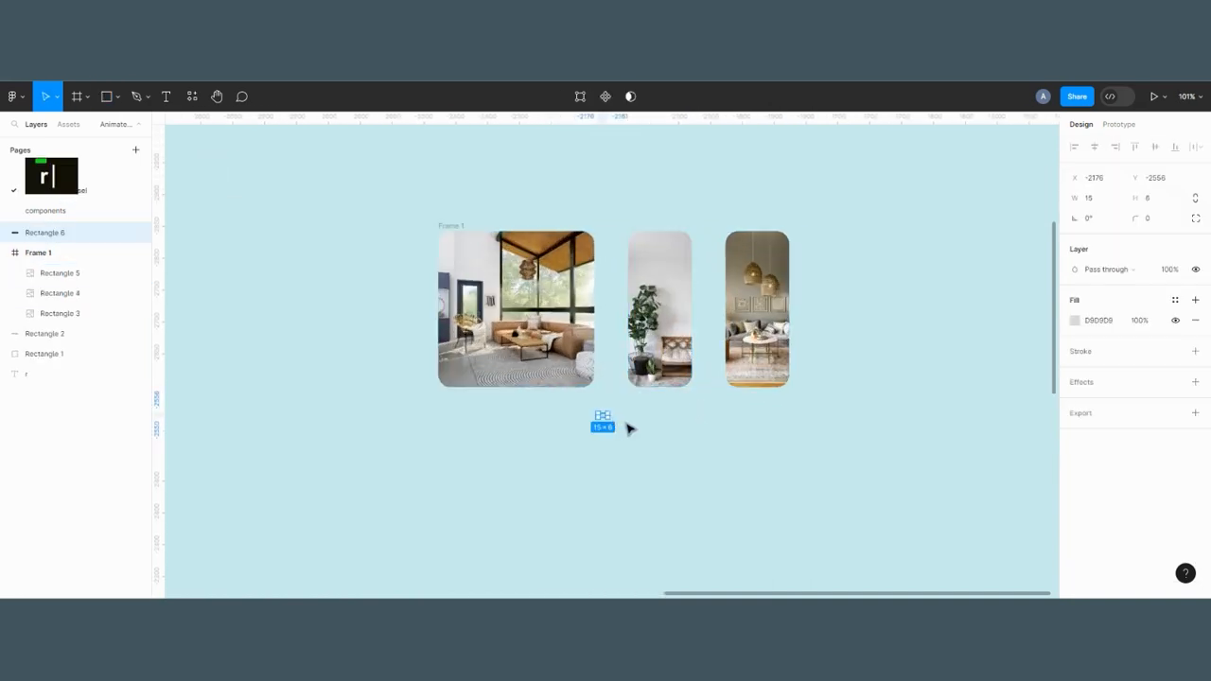
pyautogui.doubleClick(632, 429)
pyautogui.hotkey('ctrl', 'z')
pyautogui.hotkey('ctrl', 'z')
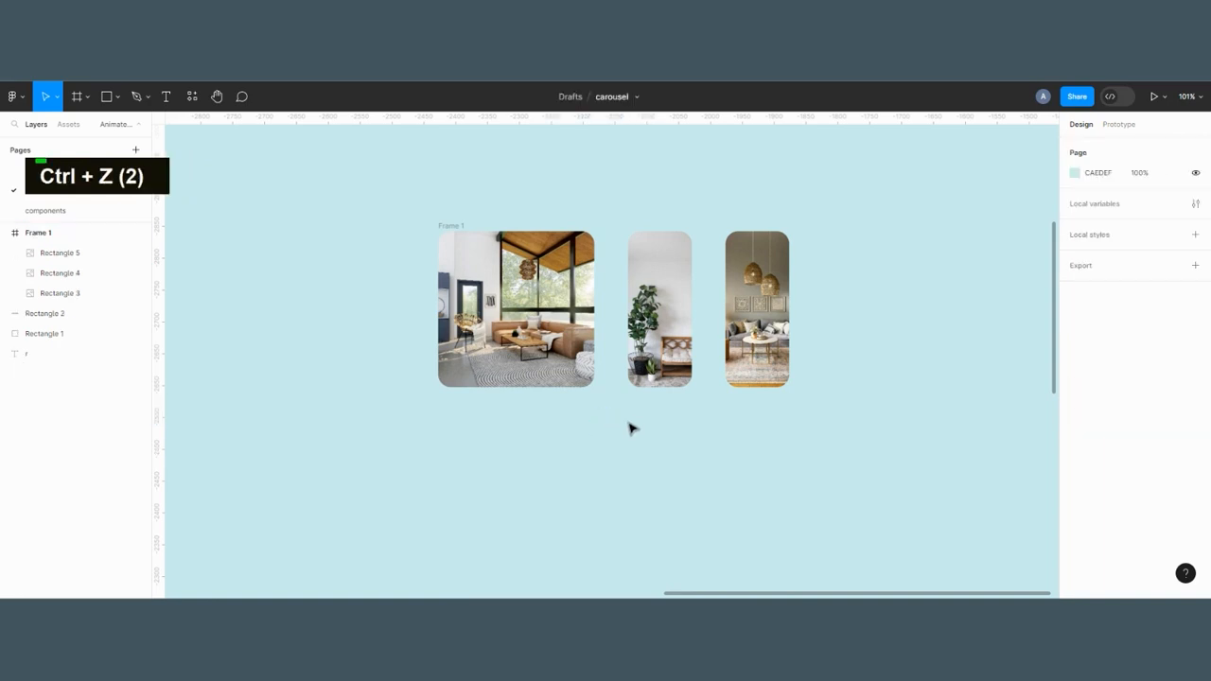
# - Draw a small rectangle below the photo frame and set its width to 90 and height to 15
pyautogui.press('r')
pyautogui.moveTo(596, 417); pyautogui.dragTo(654, 428)
pyautogui.click(1105, 200)
pyautogui.write('90')
pyautogui.press('Return')
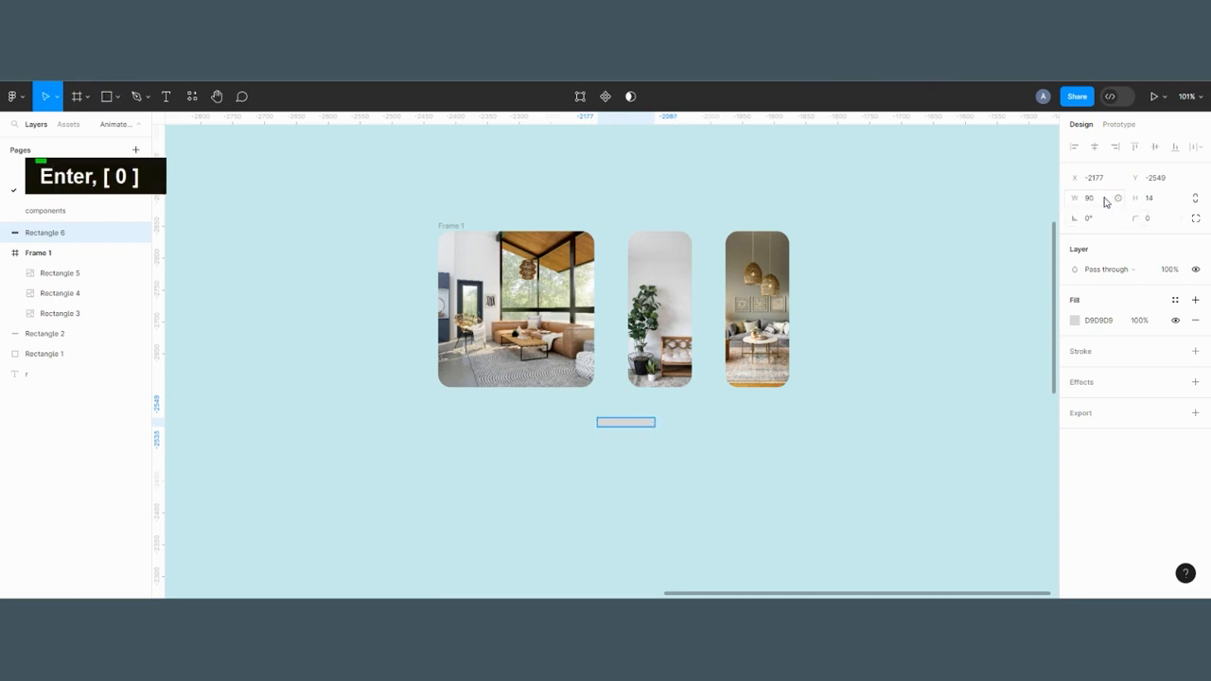
pyautogui.click(1156, 199)
pyautogui.write('15')
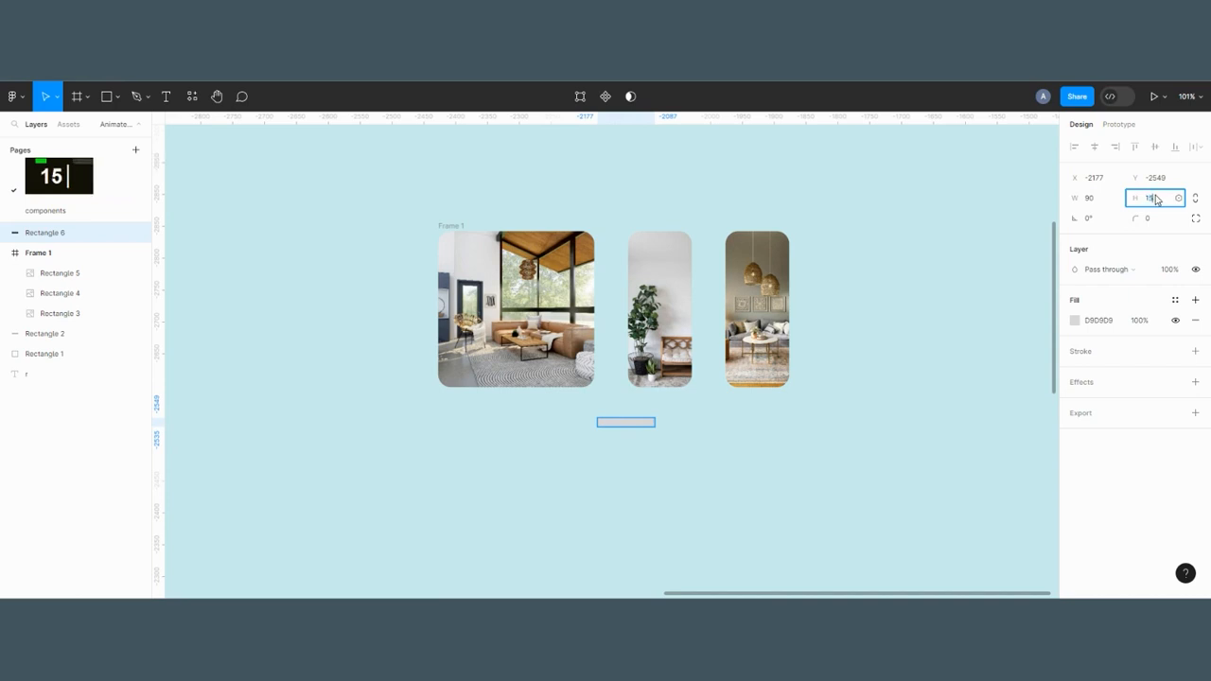
pyautogui.press('Return')
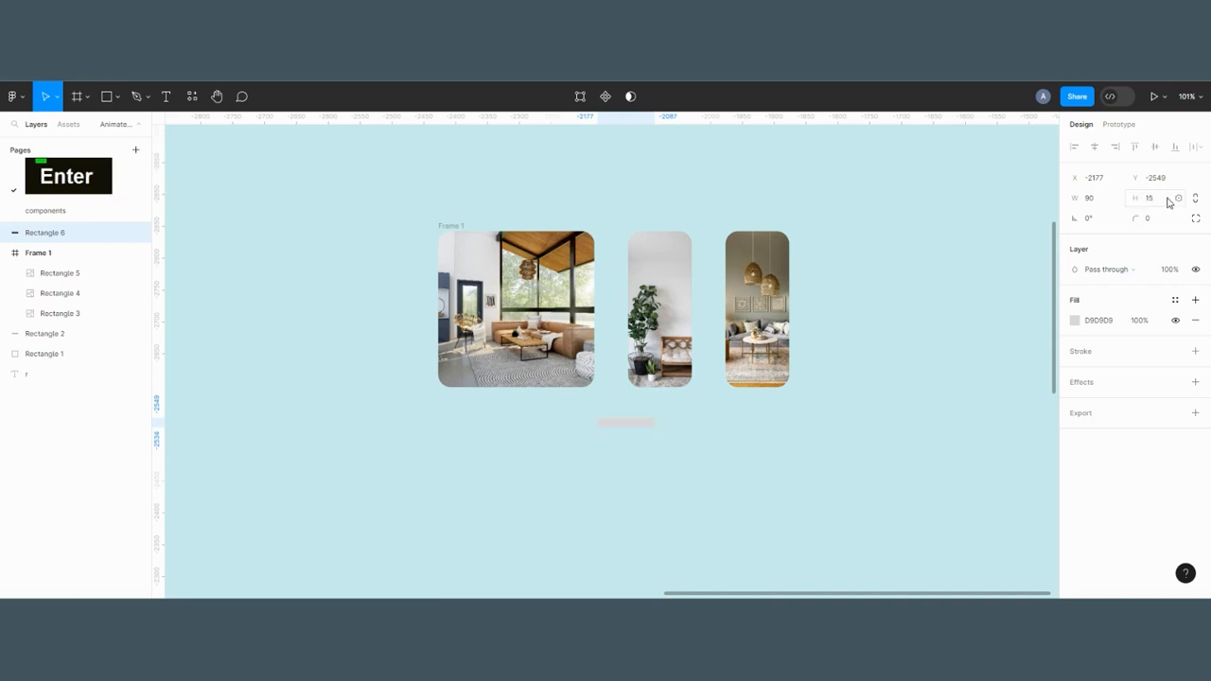
# - Round the small bar's corners with a radius of 20
pyautogui.click(1147, 219)
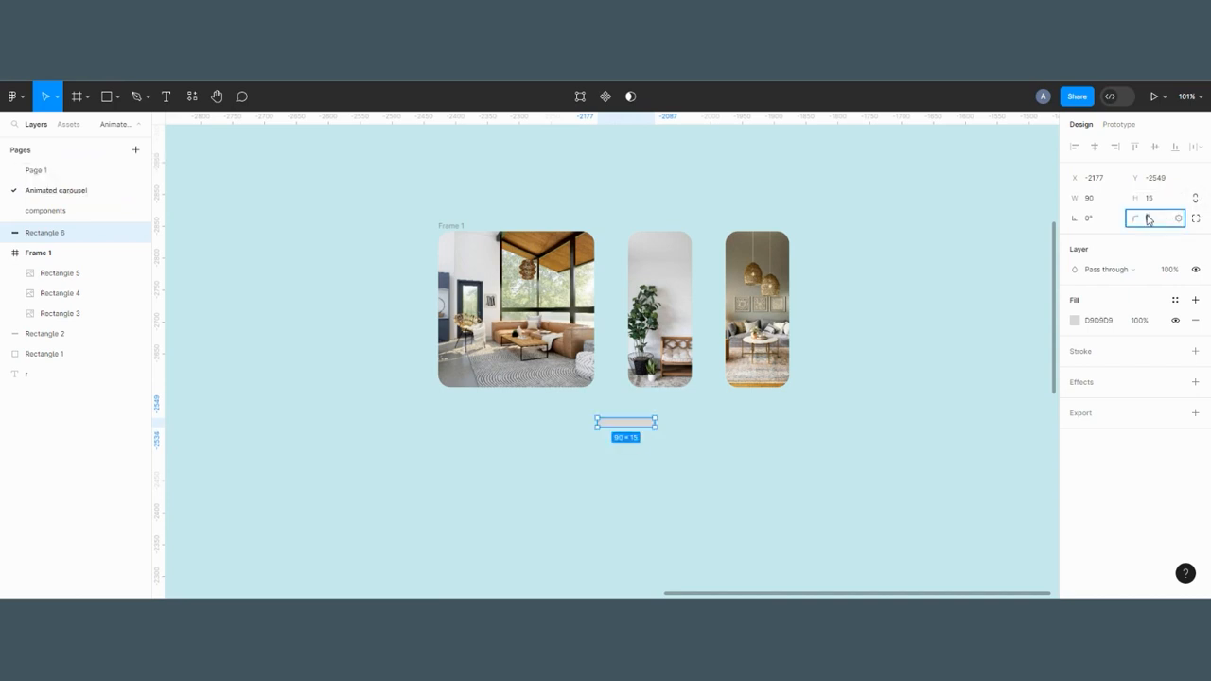
pyautogui.write('0')
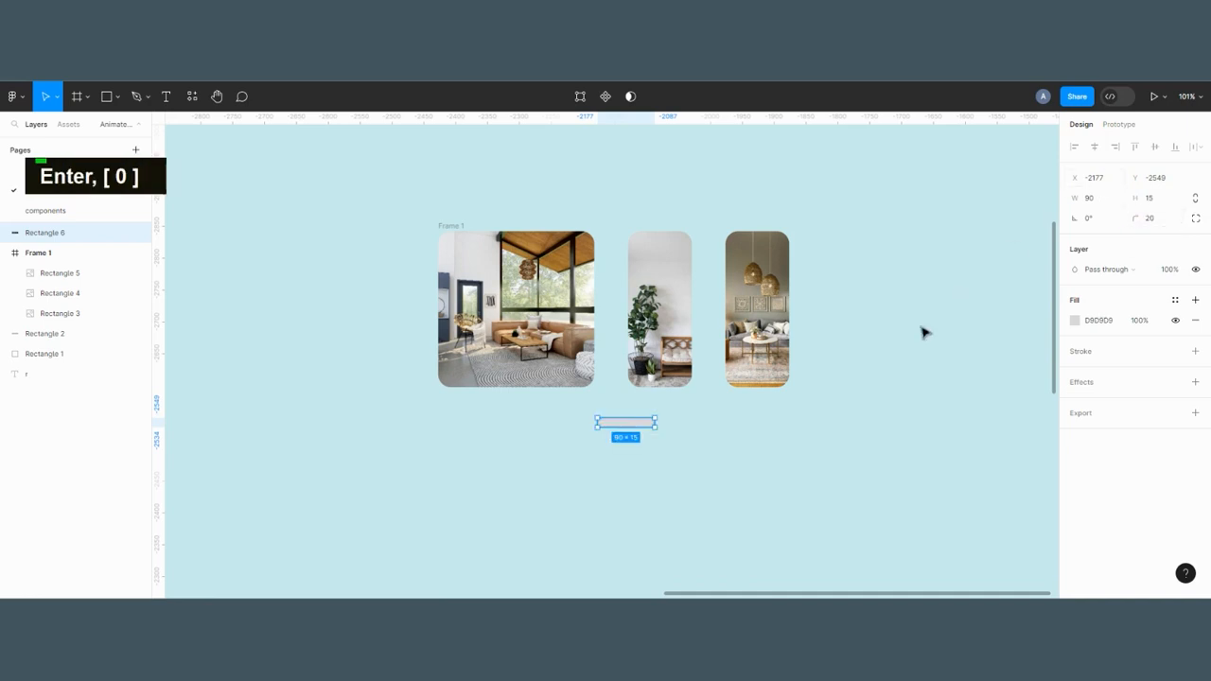
pyautogui.click(899, 373)
# - Align the horizontal centres of the photo frame and the small bar below it
pyautogui.click(458, 227)
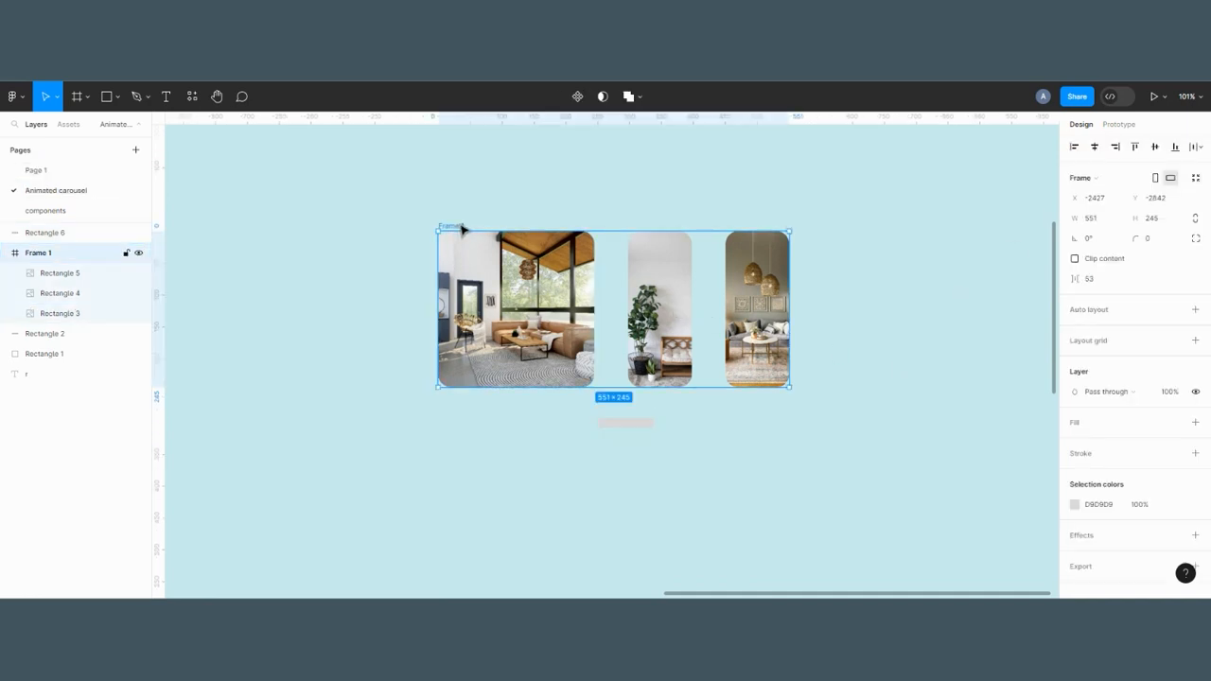
pyautogui.keyDown('shift'); pyautogui.click(625, 422); pyautogui.keyUp('shift')
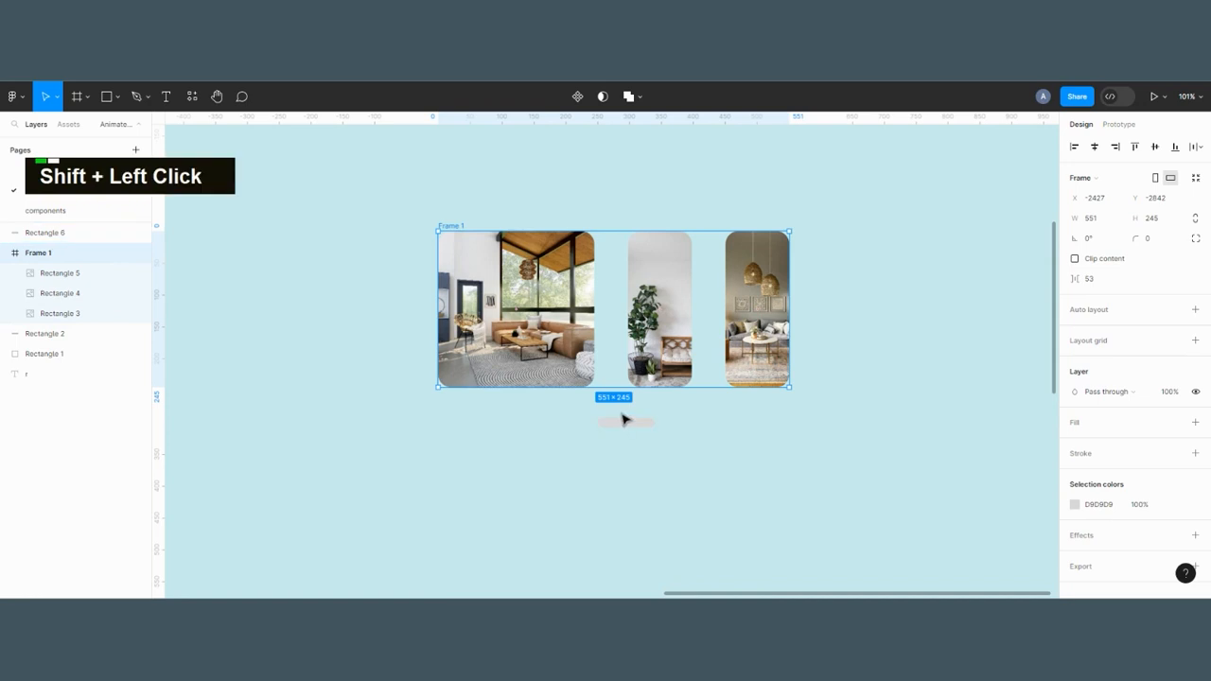
pyautogui.click(1093, 149)
pyautogui.click(946, 379)
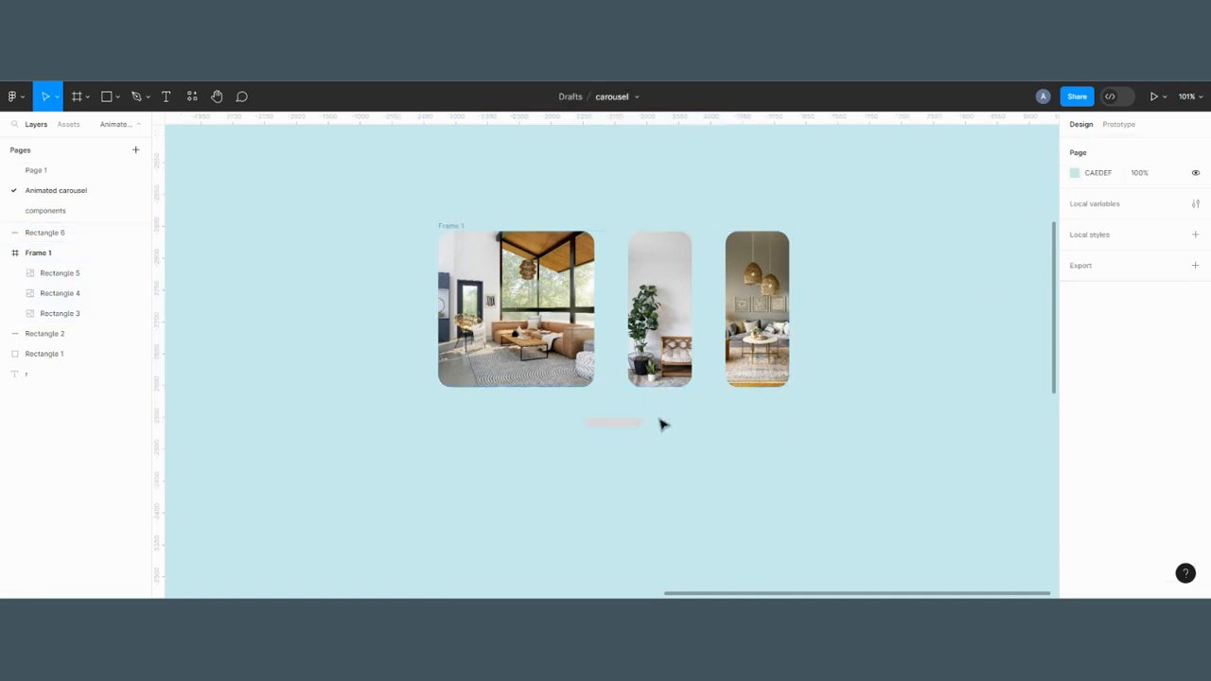
# - Duplicate the bar to its right at the same height and set the copy's width to 45
pyautogui.click(638, 424)
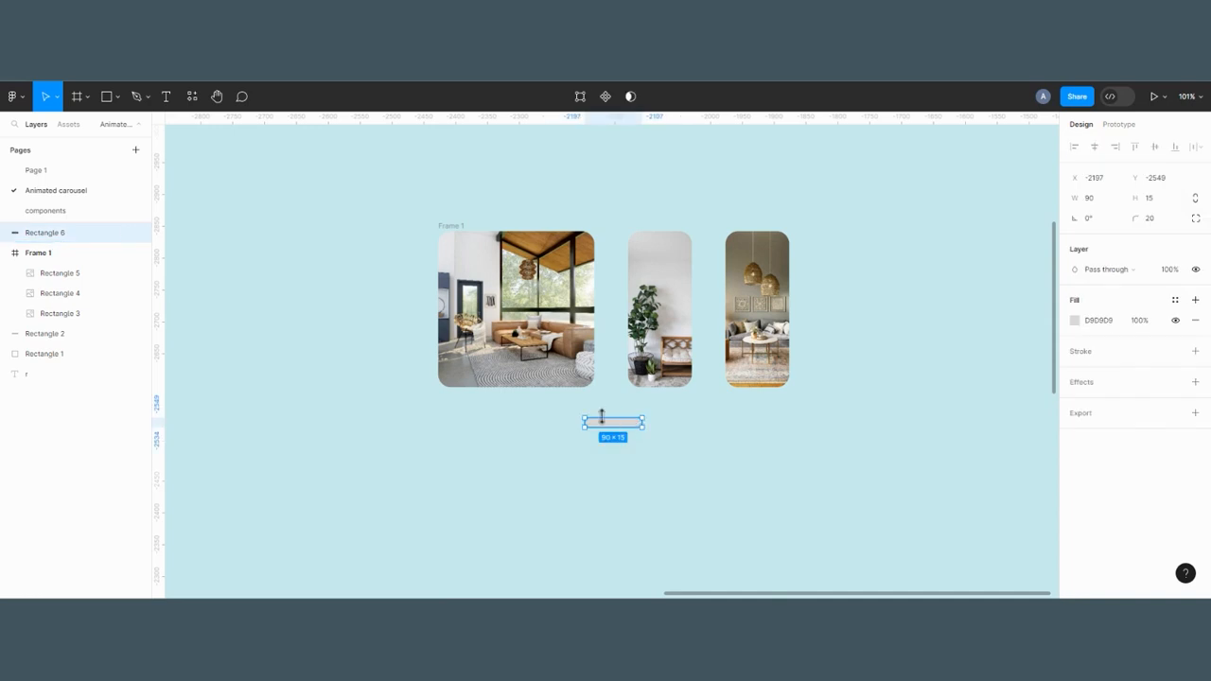
pyautogui.moveTo(614, 427); pyautogui.dragTo(686, 430)
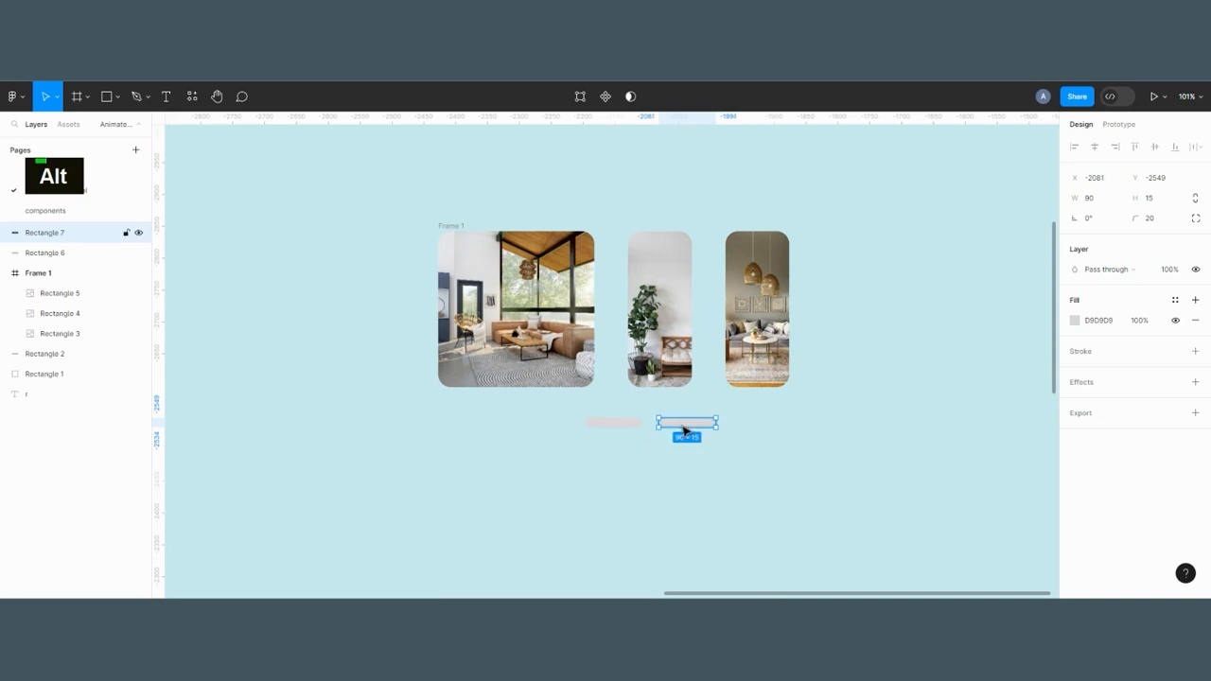
pyautogui.click(1097, 202)
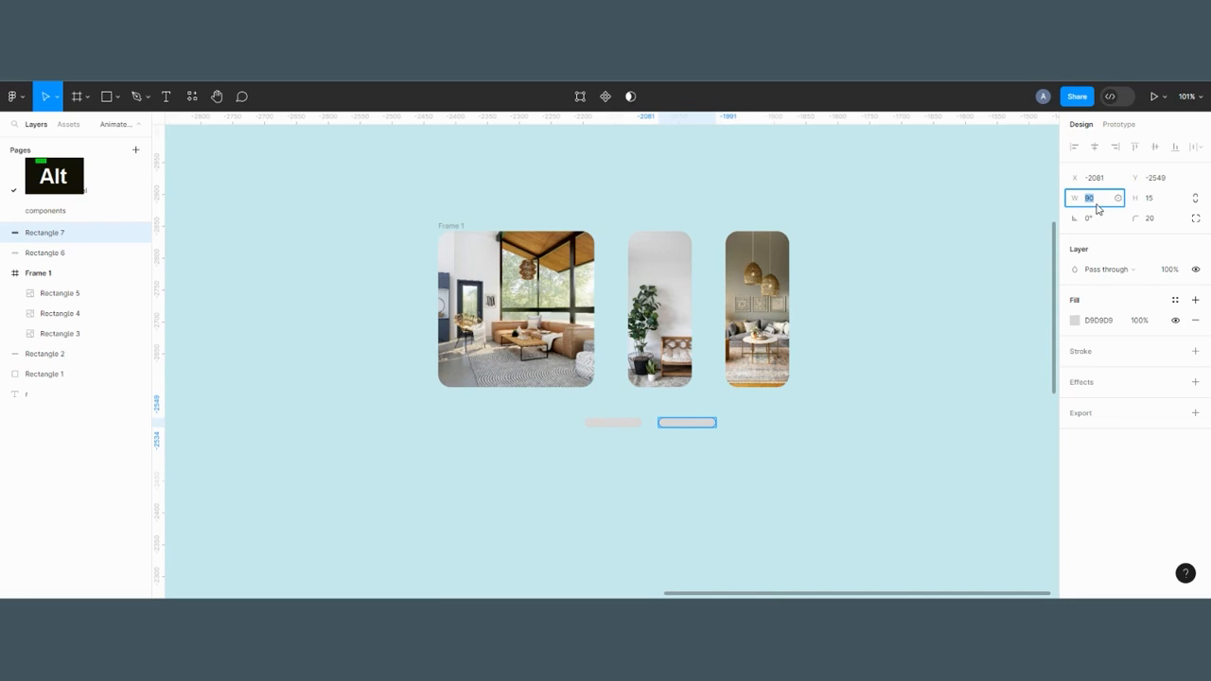
pyautogui.write('45')
pyautogui.press('Return')
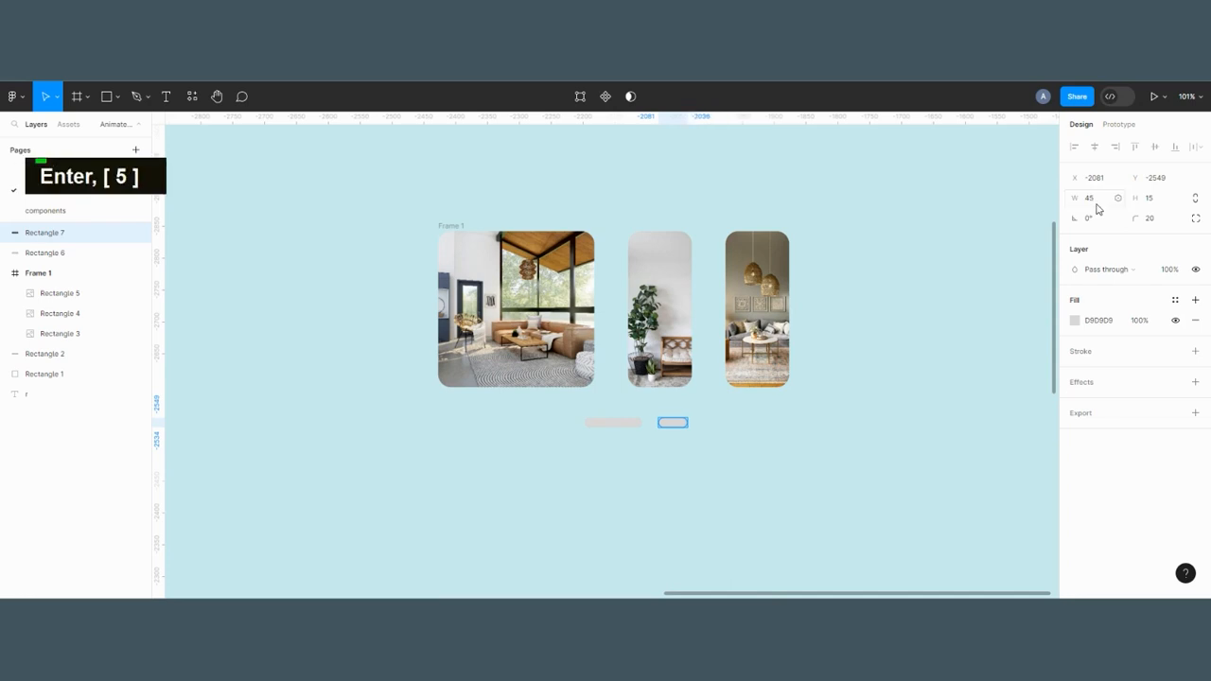
pyautogui.click(782, 426)
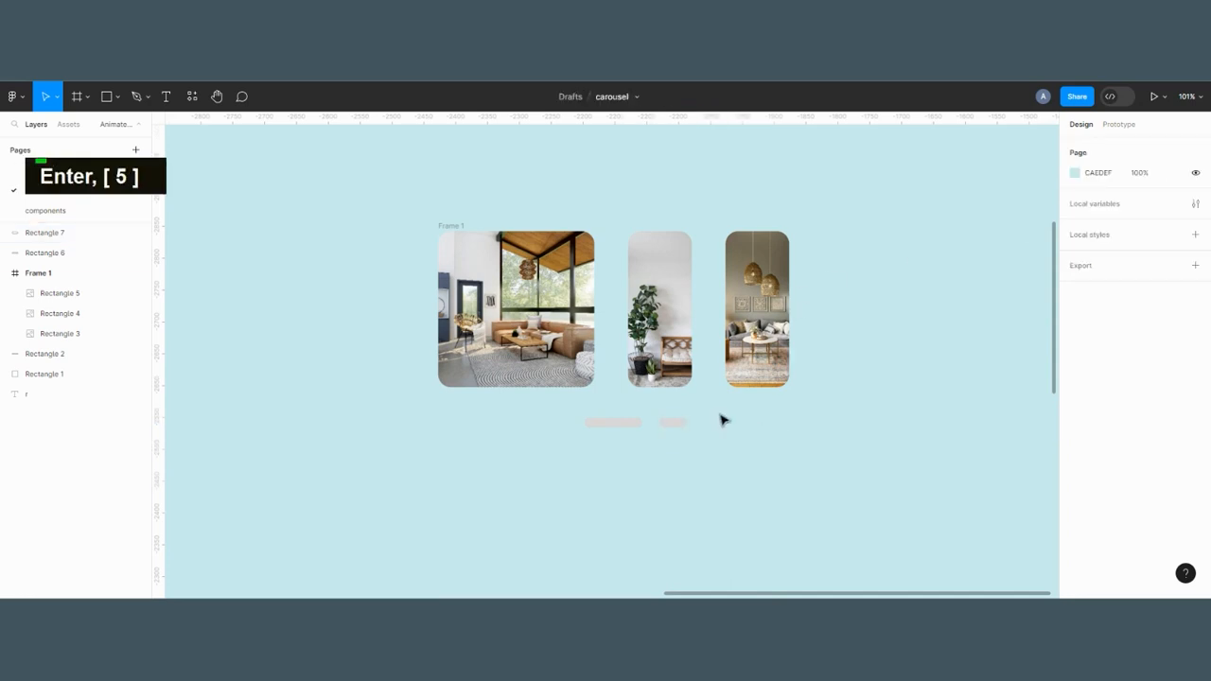
# - Duplicate the short bar to the left of the long bar, with the same gap as on the right
pyautogui.click(667, 424)
pyautogui.moveTo(666, 425); pyautogui.dragTo(551, 424)
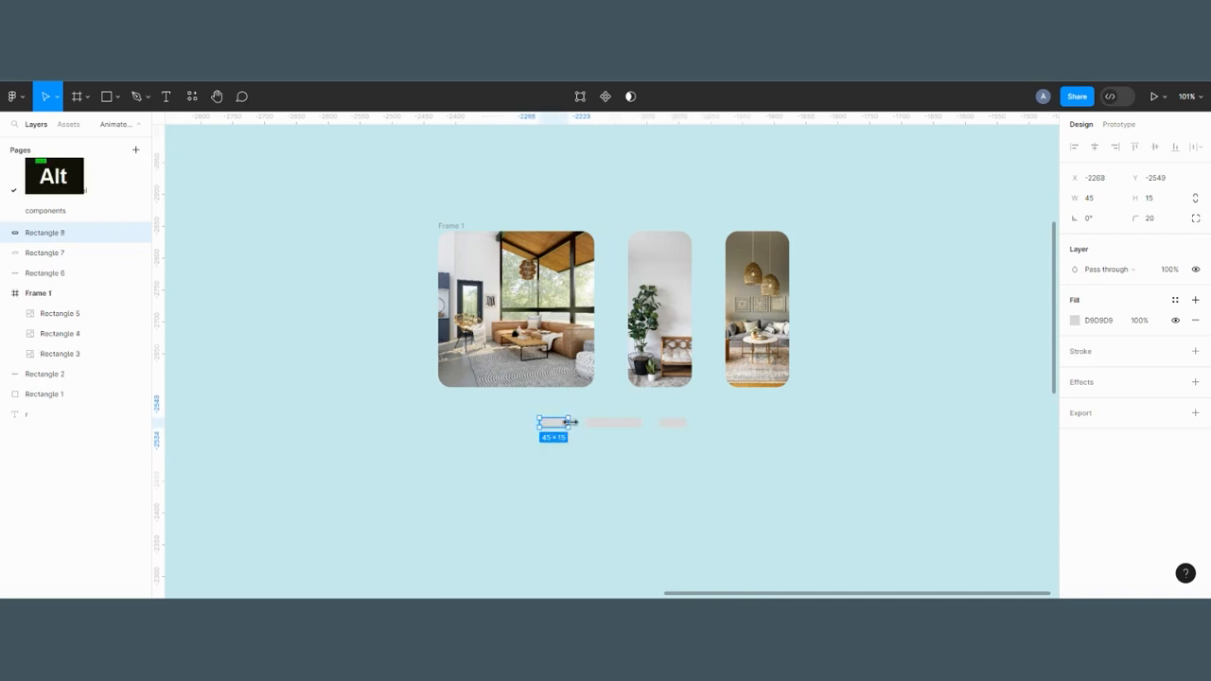
# - Recolour the long middle bar with a dark teal fill, 318D93, based on the canvas background colour
pyautogui.click(621, 486)
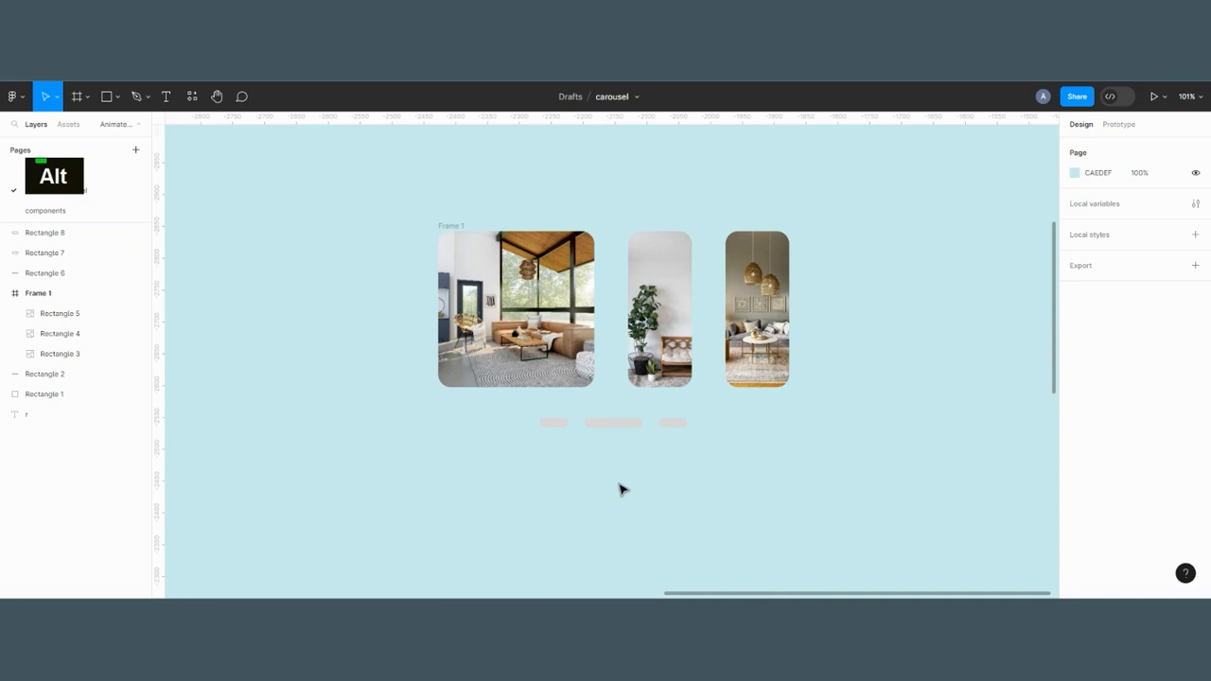
pyautogui.click(623, 425)
pyautogui.click(1076, 322)
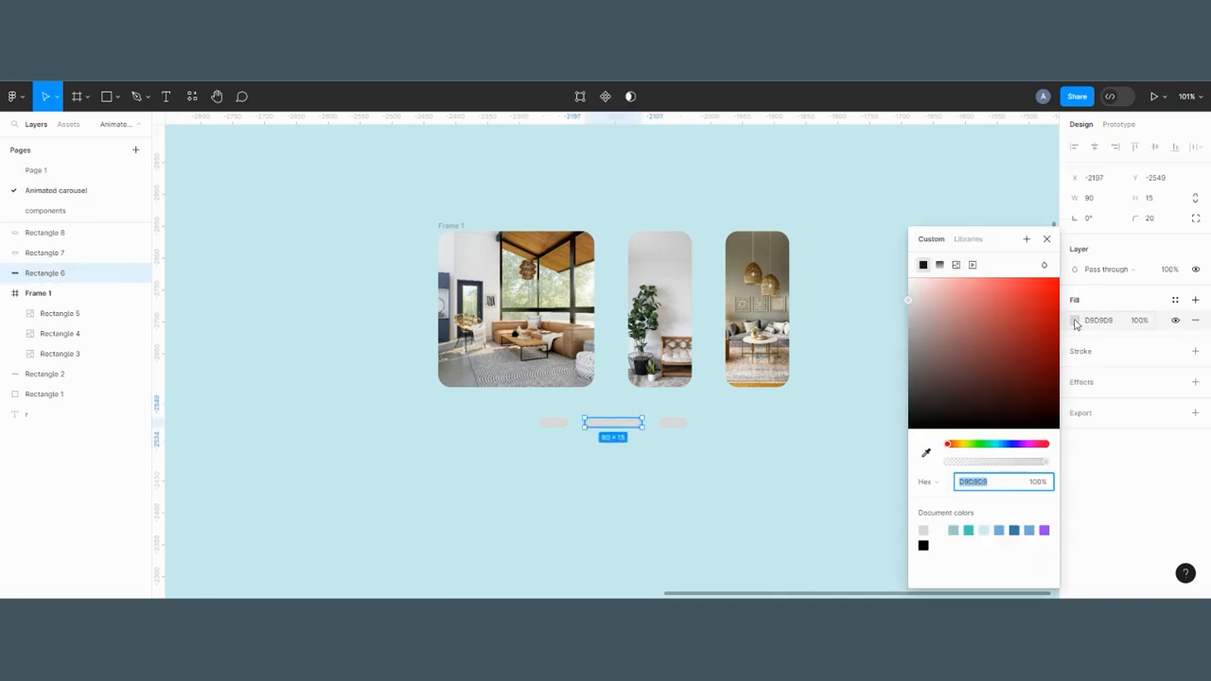
pyautogui.click(925, 455)
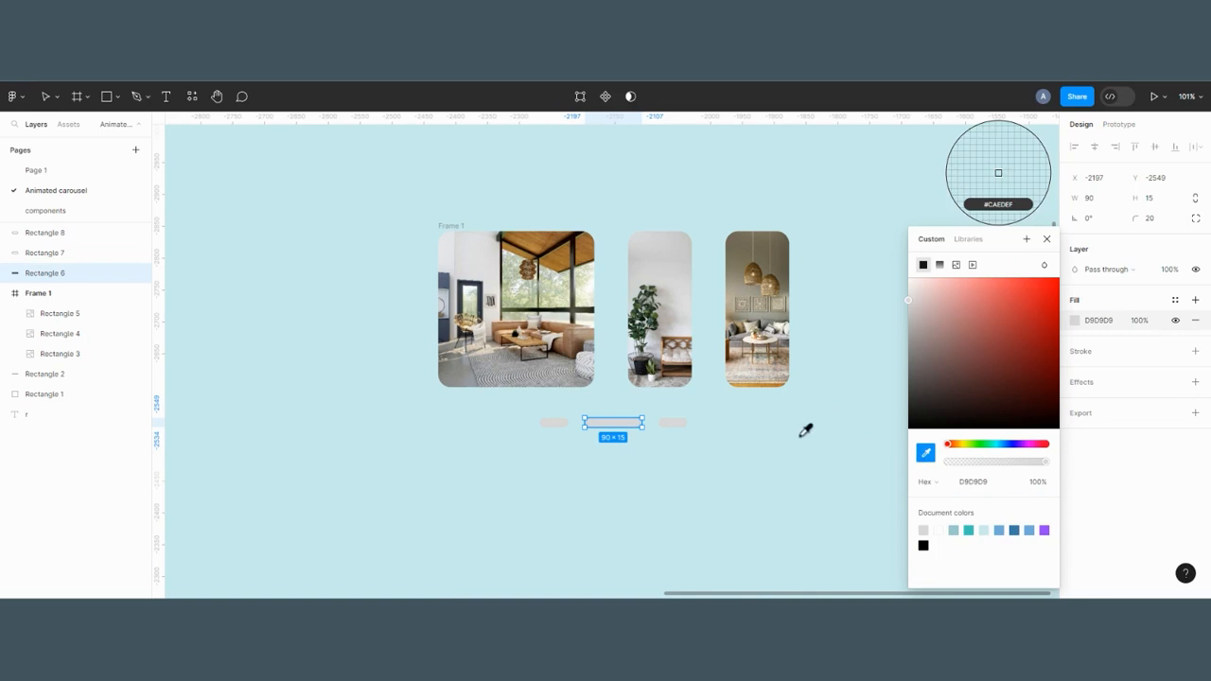
pyautogui.click(802, 437)
pyautogui.moveTo(991, 367); pyautogui.dragTo(1015, 354)
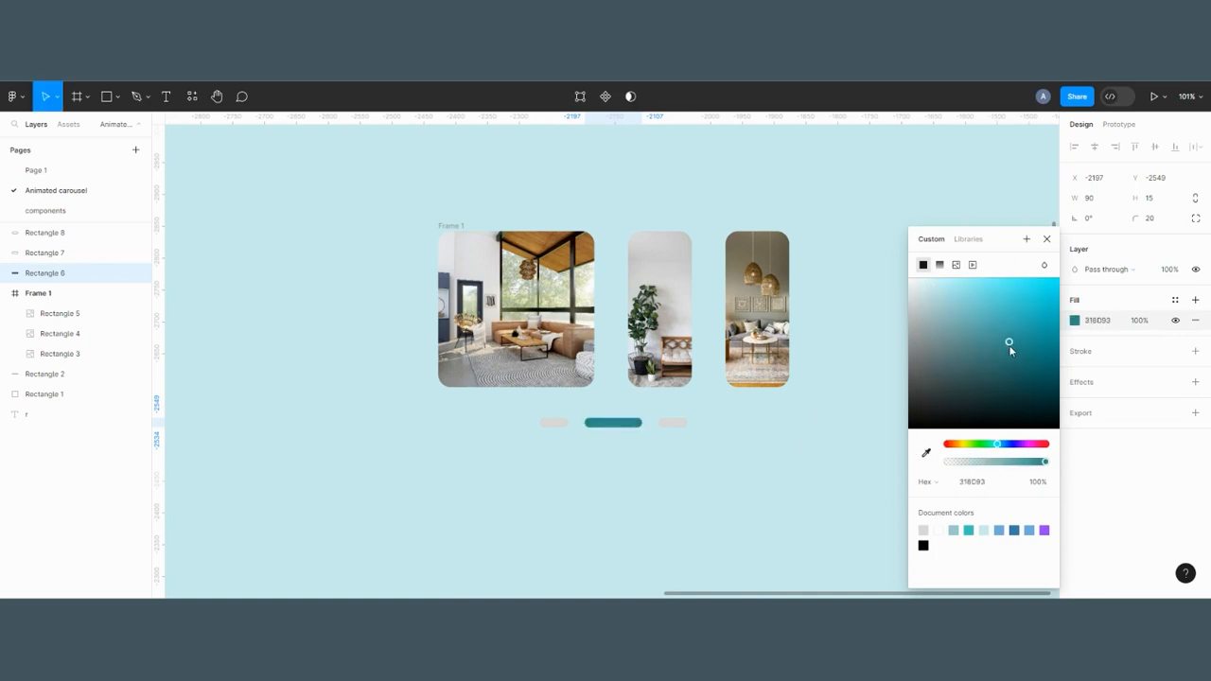
pyautogui.click(840, 441)
# - Fill the short bar right of the long bar with the document colour 3FC9C1
pyautogui.click(672, 423)
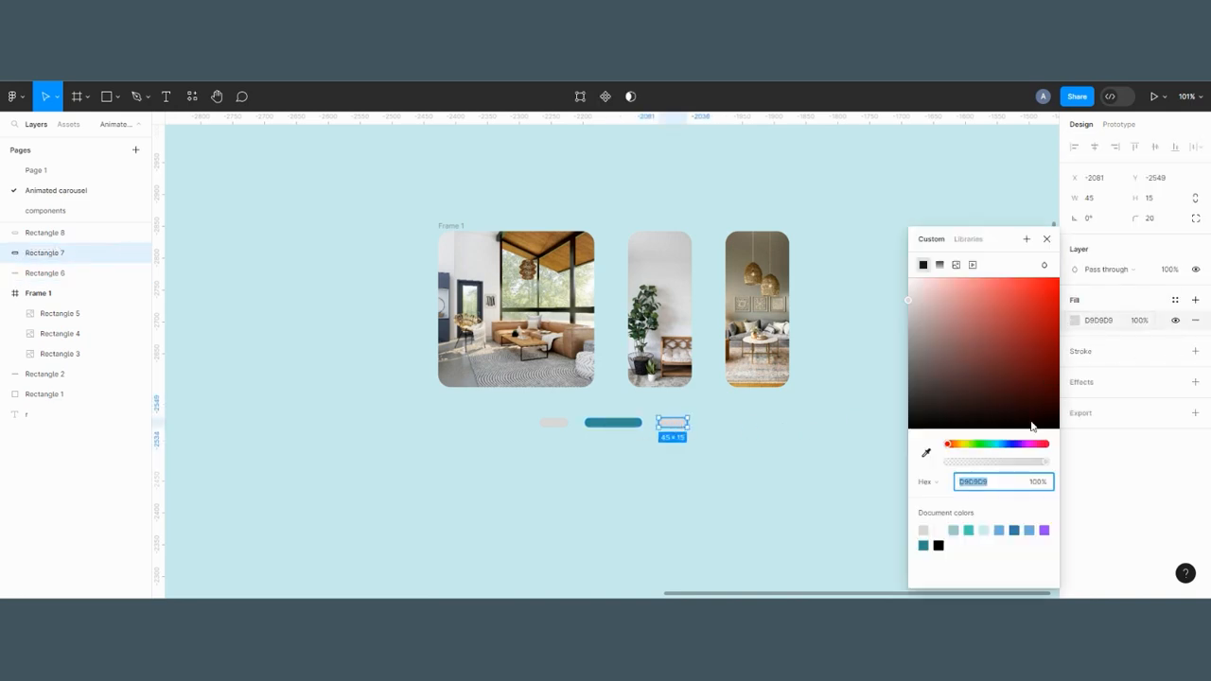
pyautogui.click(924, 453)
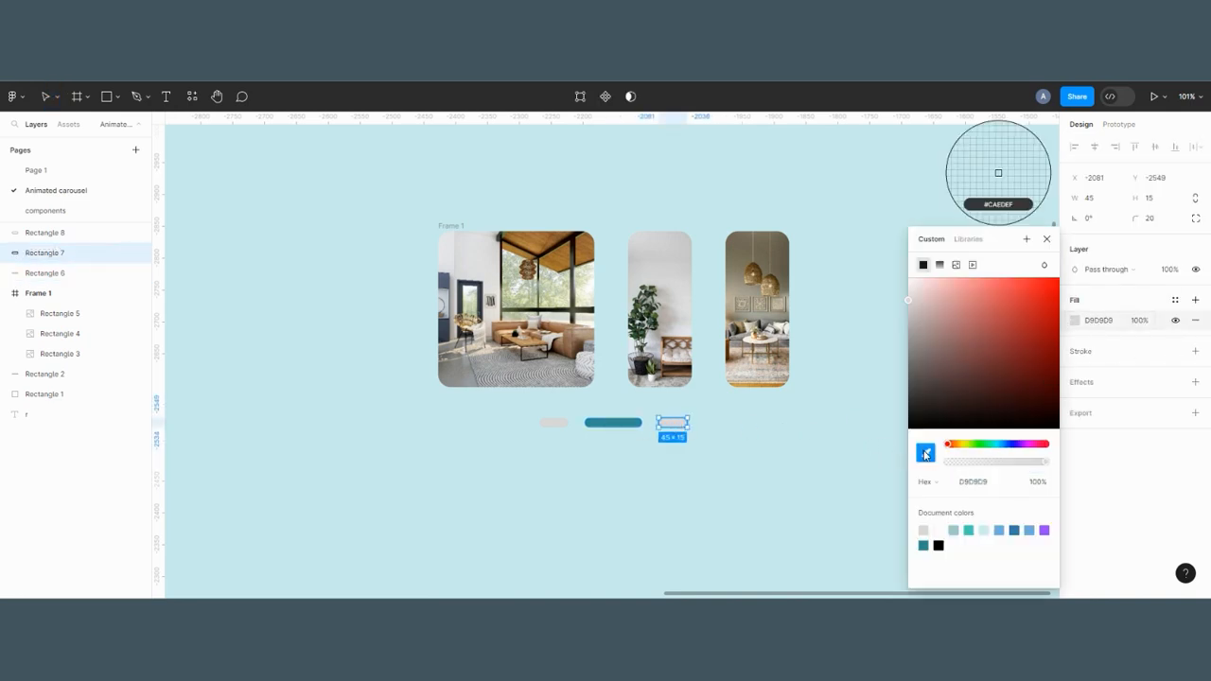
pyautogui.click(969, 528)
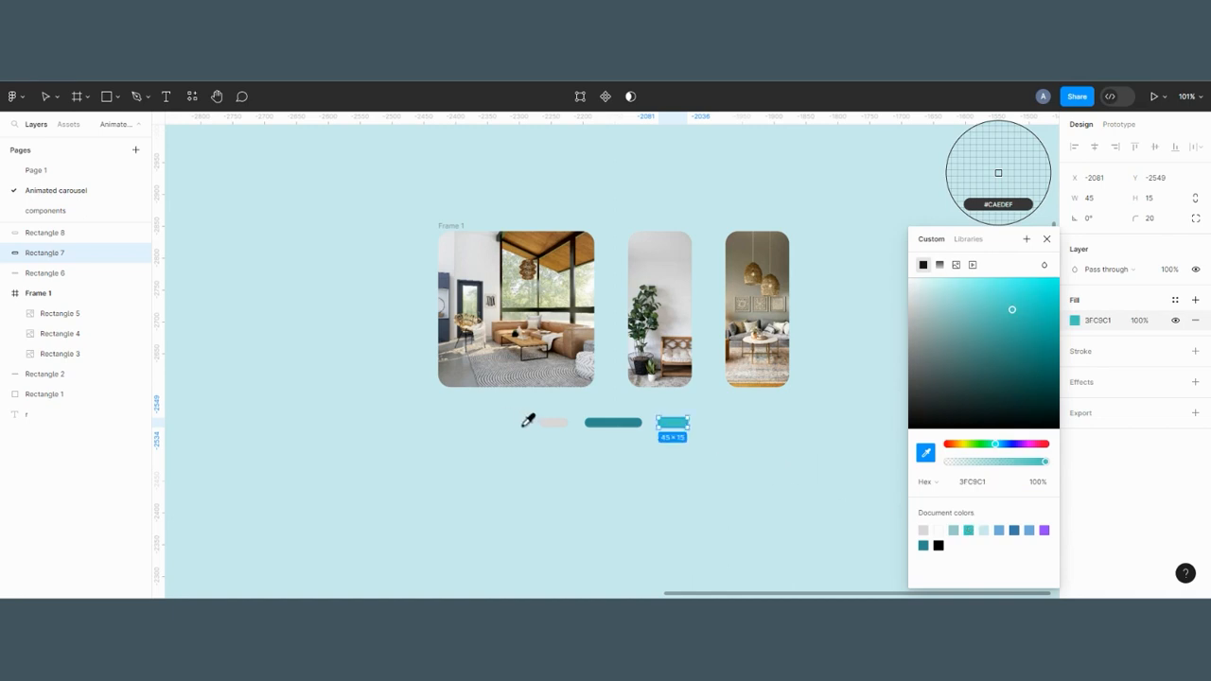
pyautogui.press('Escape')
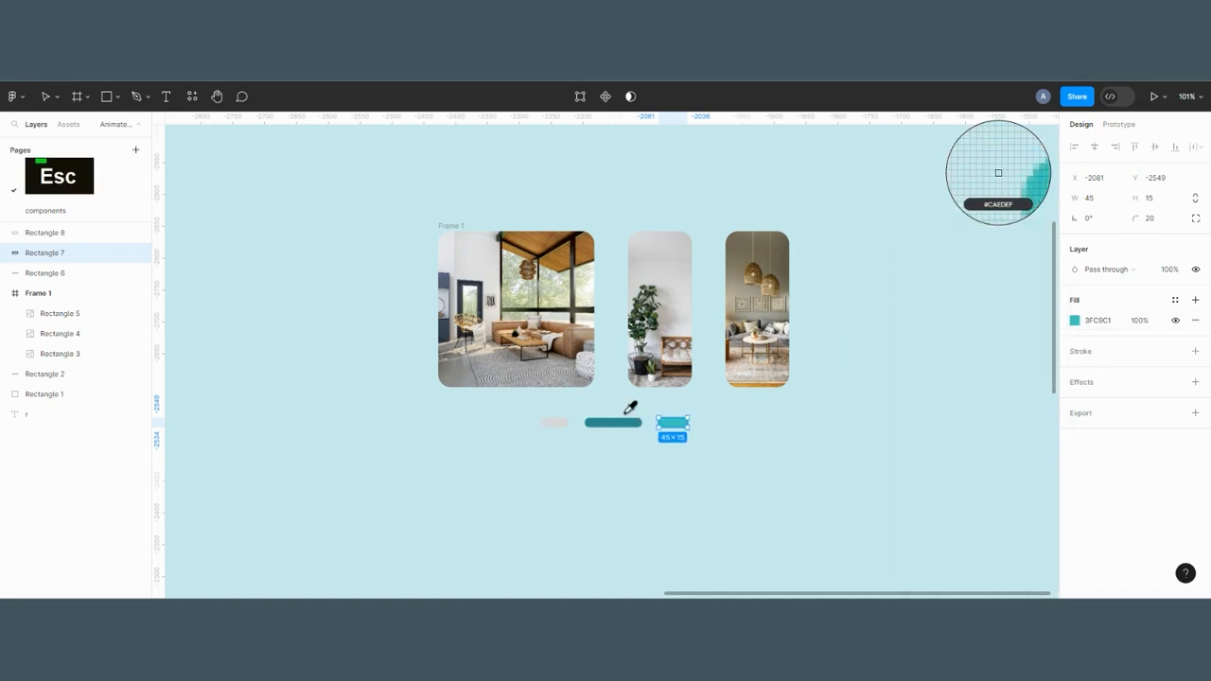
pyautogui.press('v')
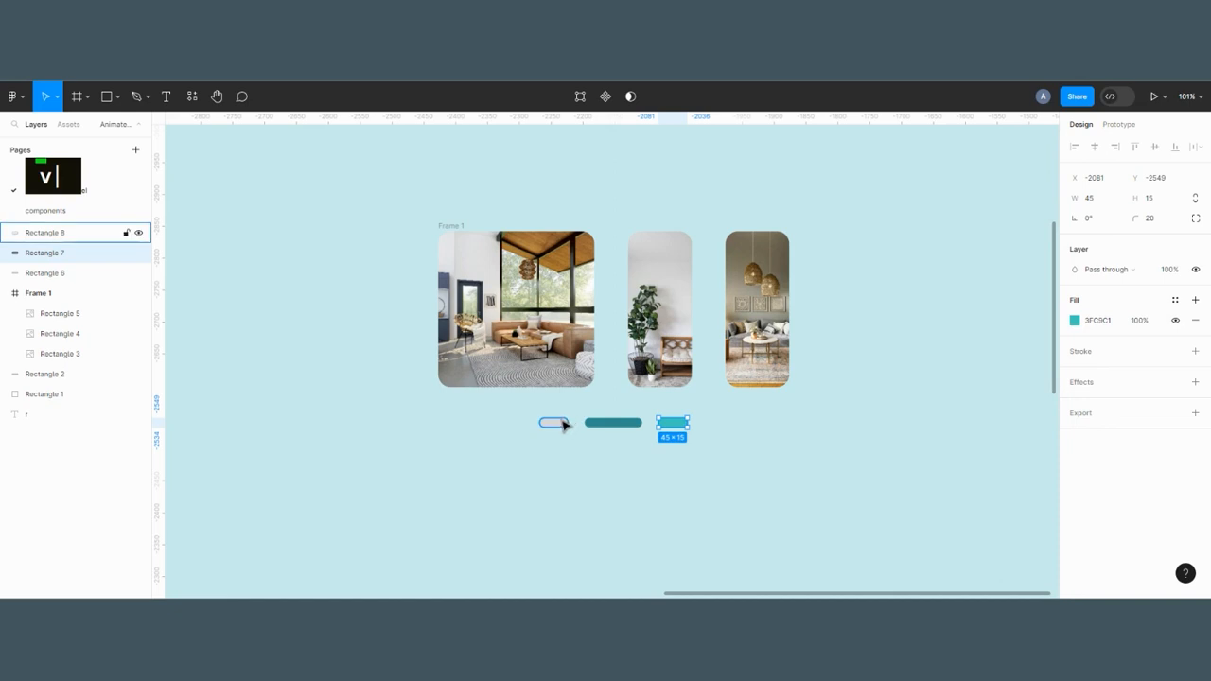
# - Fill the left short bar with the lighter teal sampled from the right short bar
pyautogui.click(562, 424)
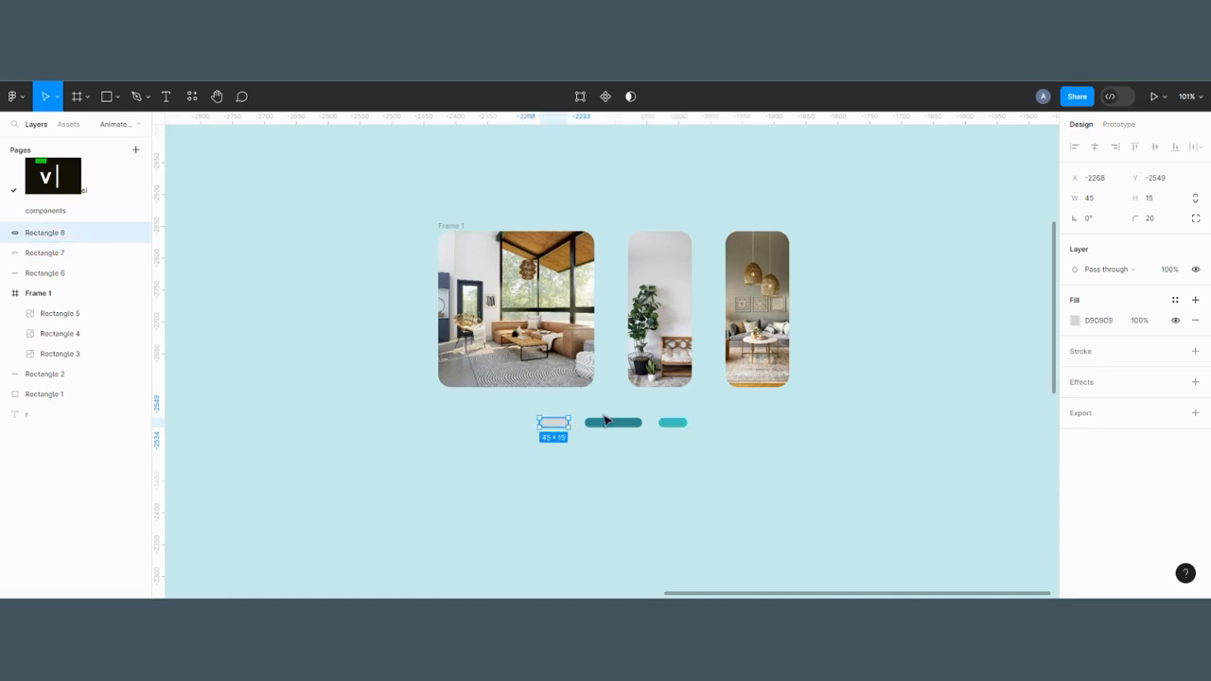
pyautogui.press('i')
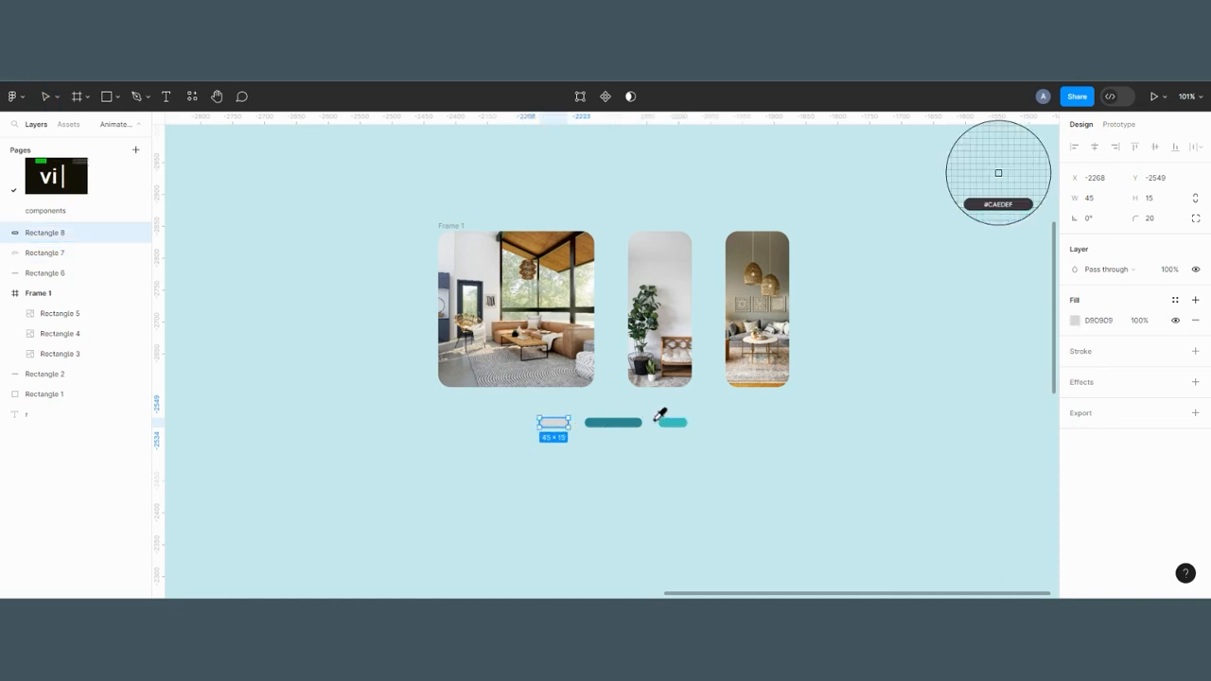
pyautogui.click(673, 419)
pyautogui.click(724, 451)
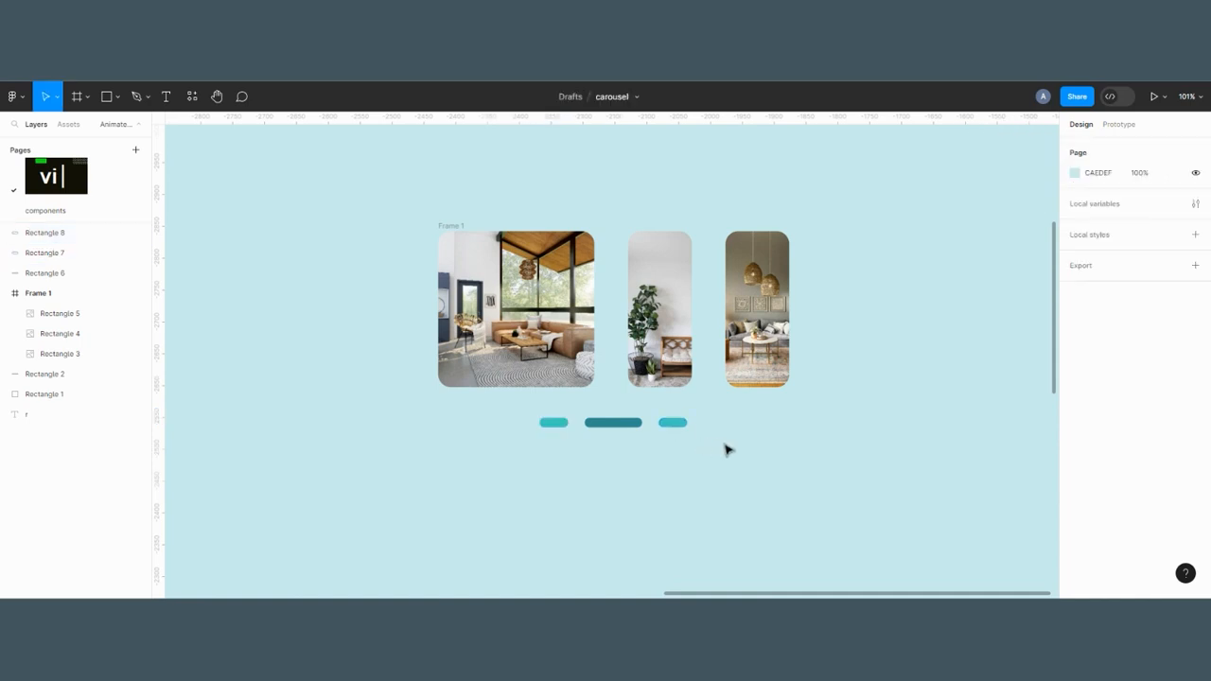
pyautogui.keyDown('ctrl'); pyautogui.scroll(-3, 659, 327); pyautogui.keyUp('ctrl')
pyautogui.keyDown('ctrl'); pyautogui.scroll(2, 658, 326); pyautogui.keyUp('ctrl')
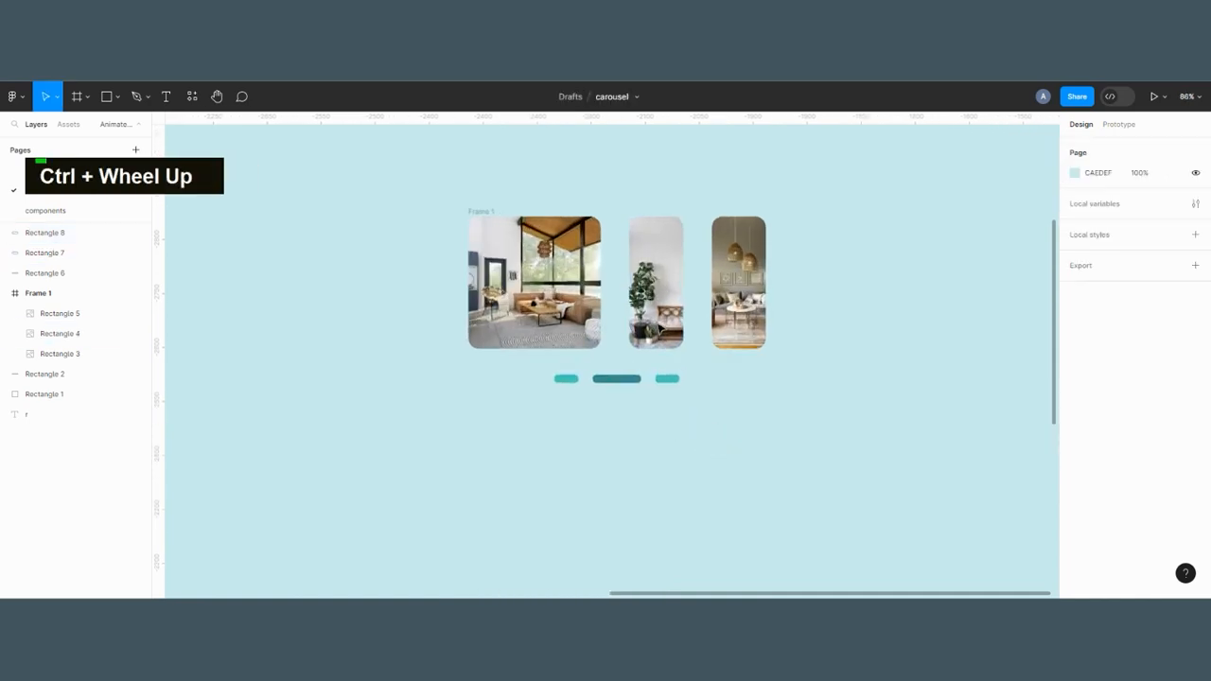
pyautogui.click(629, 379)
pyautogui.doubleClick(695, 411)
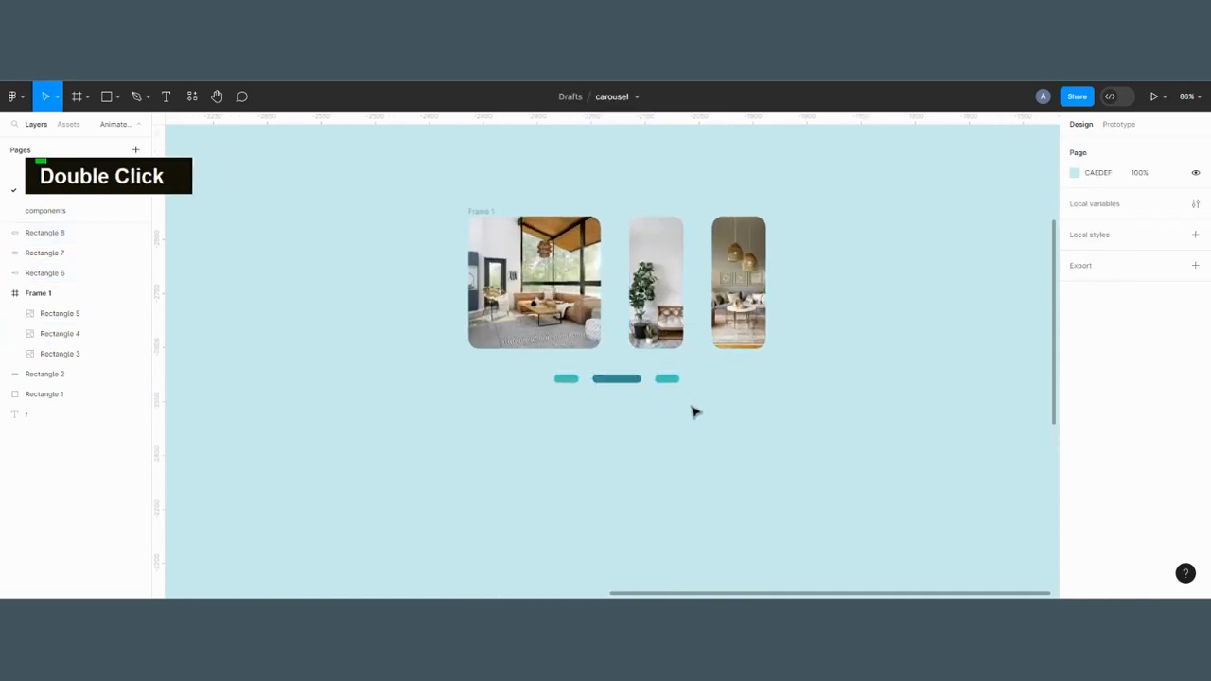
pyautogui.keyDown('ctrl'); pyautogui.scroll(-2, 653, 400); pyautogui.keyUp('ctrl')
pyautogui.keyDown('ctrl'); pyautogui.scroll(3, 653, 401); pyautogui.keyUp('ctrl')
pyautogui.keyDown('ctrl'); pyautogui.scroll(-1, 652, 400); pyautogui.keyUp('ctrl')
pyautogui.click(527, 284)
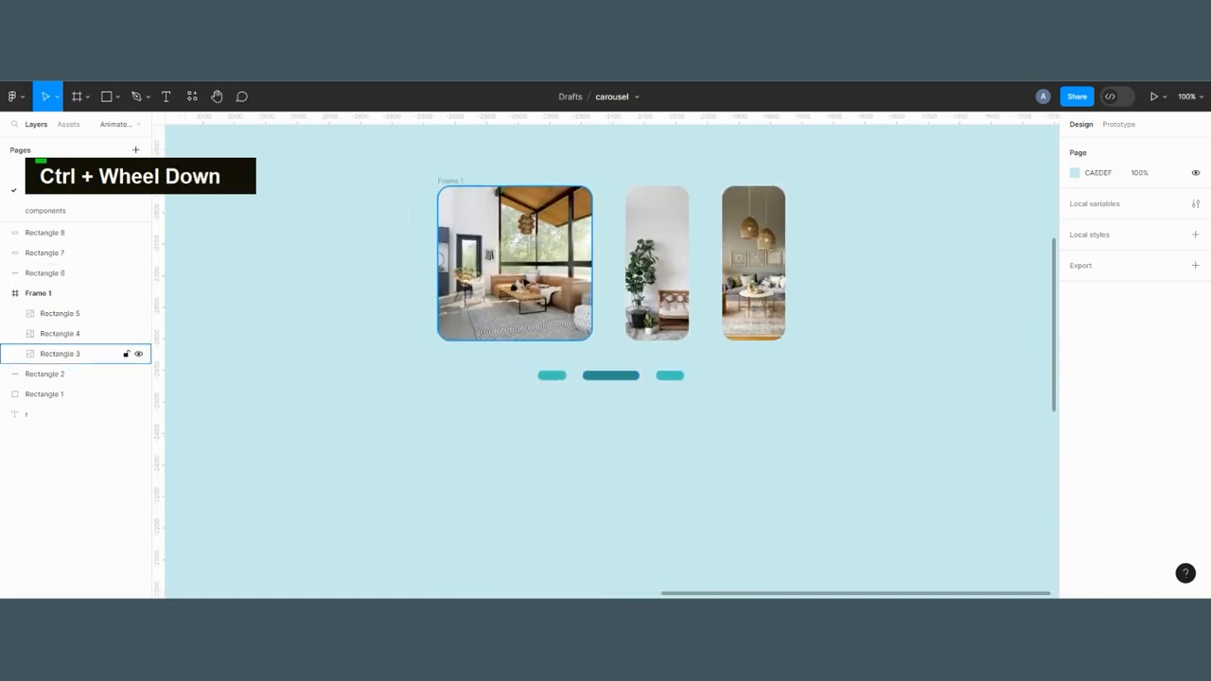
pyautogui.keyDown('ctrl'); pyautogui.scroll(-2, 601, 416); pyautogui.keyUp('ctrl')
pyautogui.keyDown('ctrl'); pyautogui.scroll(1, 601, 416); pyautogui.keyUp('ctrl')
pyautogui.click(602, 391)
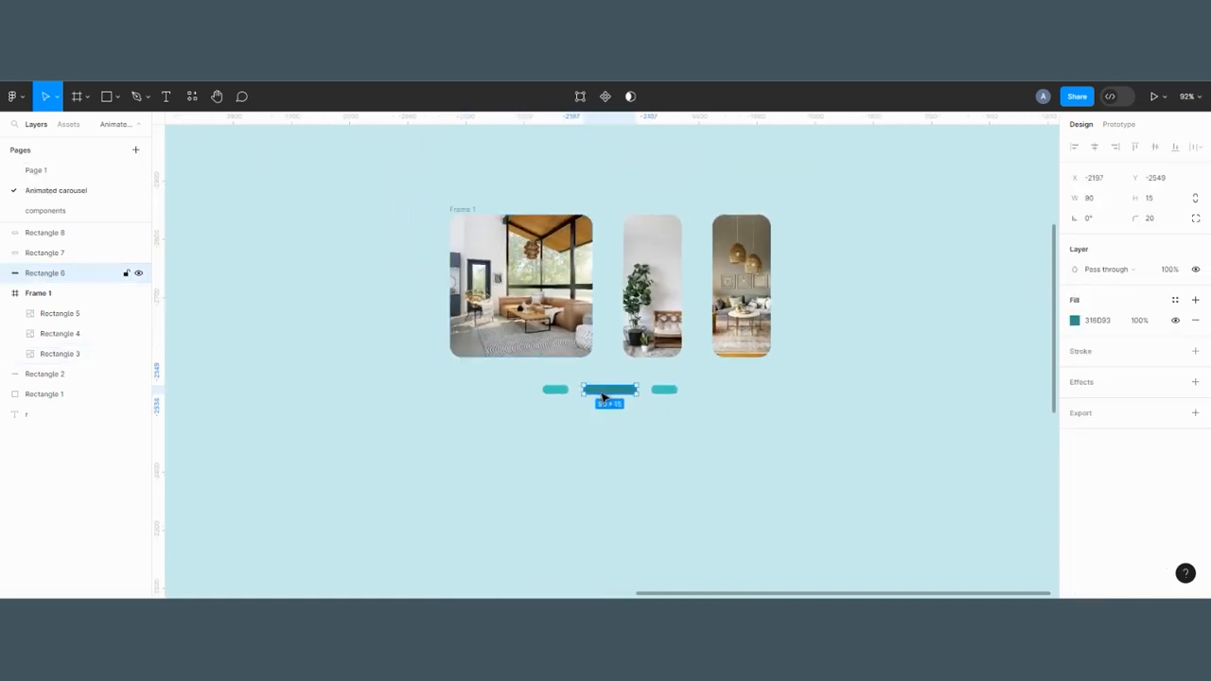
pyautogui.click(579, 399)
# - Combine the three indicator bars into one horizontal auto layout frame
pyautogui.click(564, 392)
pyautogui.keyDown('shift'); pyautogui.click(608, 393); pyautogui.keyUp('shift')
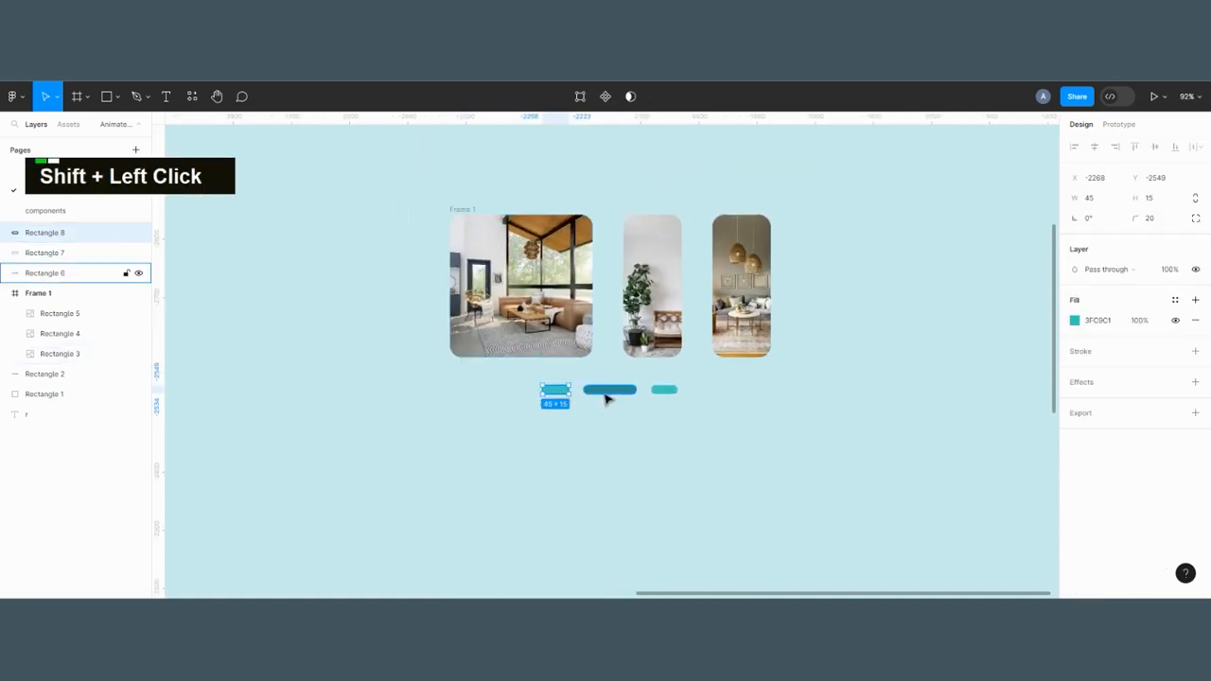
pyautogui.keyDown('shift'); pyautogui.click(662, 390); pyautogui.keyUp('shift')
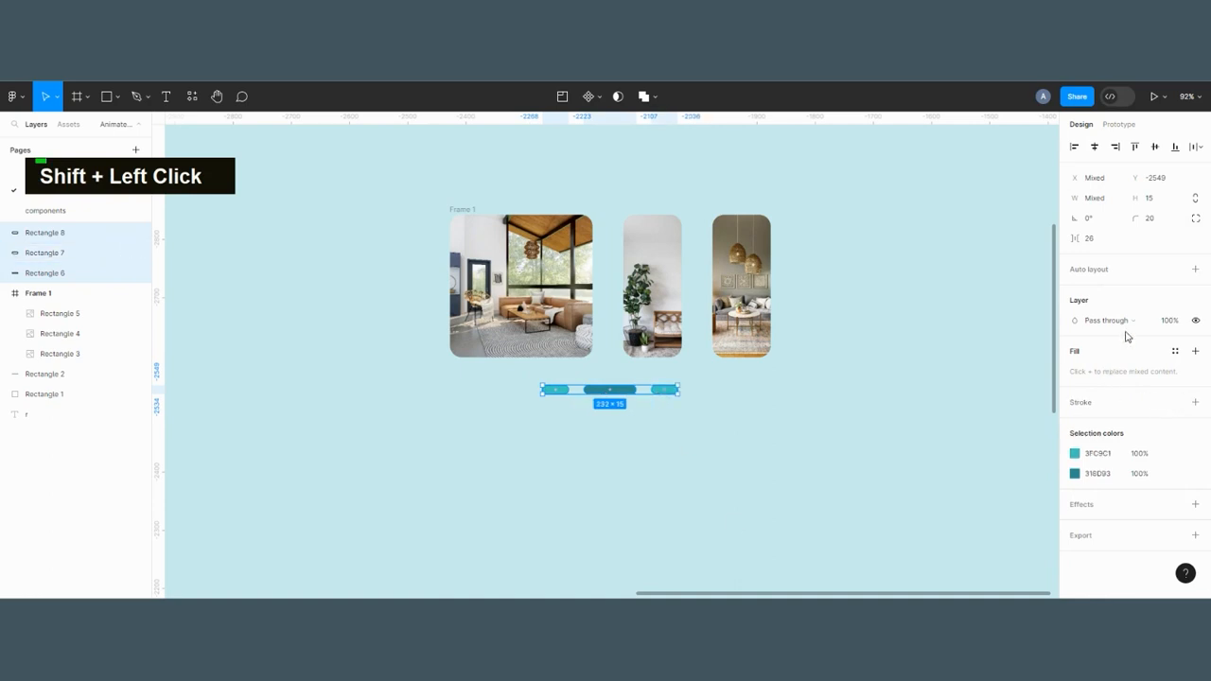
pyautogui.click(1196, 271)
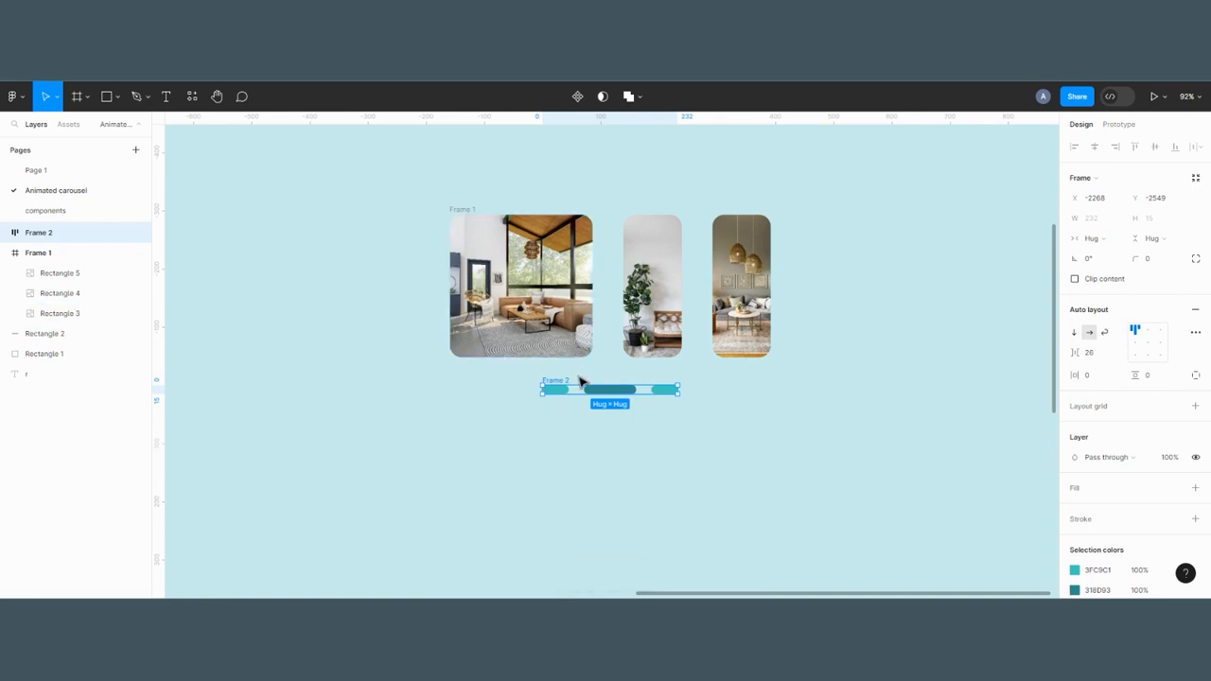
# - Move the long dark bar to the first position in the indicator auto layout
pyautogui.keyDown('ctrl'); pyautogui.scroll(2, 579, 381); pyautogui.keyUp('ctrl')
pyautogui.scroll(1, 579, 381)
pyautogui.click(611, 395)
pyautogui.moveTo(615, 394); pyautogui.dragTo(556, 403)
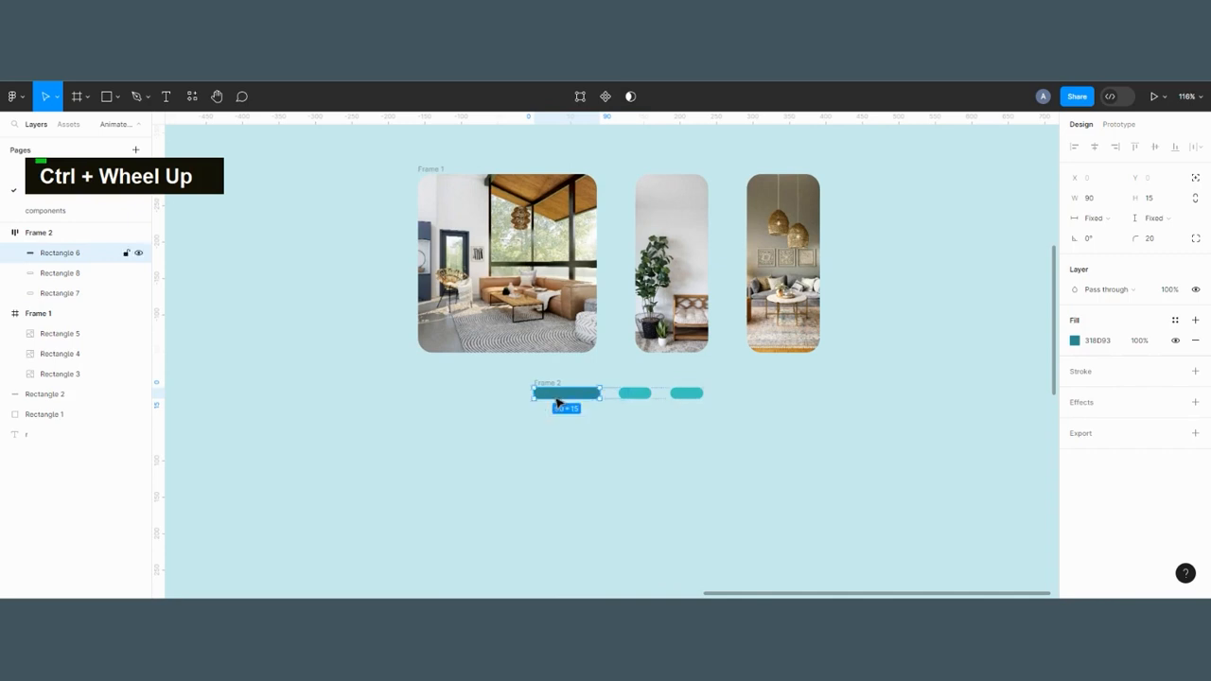
pyautogui.click(659, 440)
# - Wrap the photo frame and the indicator bar frame together in one new frame
pyautogui.keyDown('ctrl'); pyautogui.scroll(-3, 608, 386); pyautogui.keyUp('ctrl')
pyautogui.keyDown('ctrl'); pyautogui.scroll(2, 609, 389); pyautogui.keyUp('ctrl')
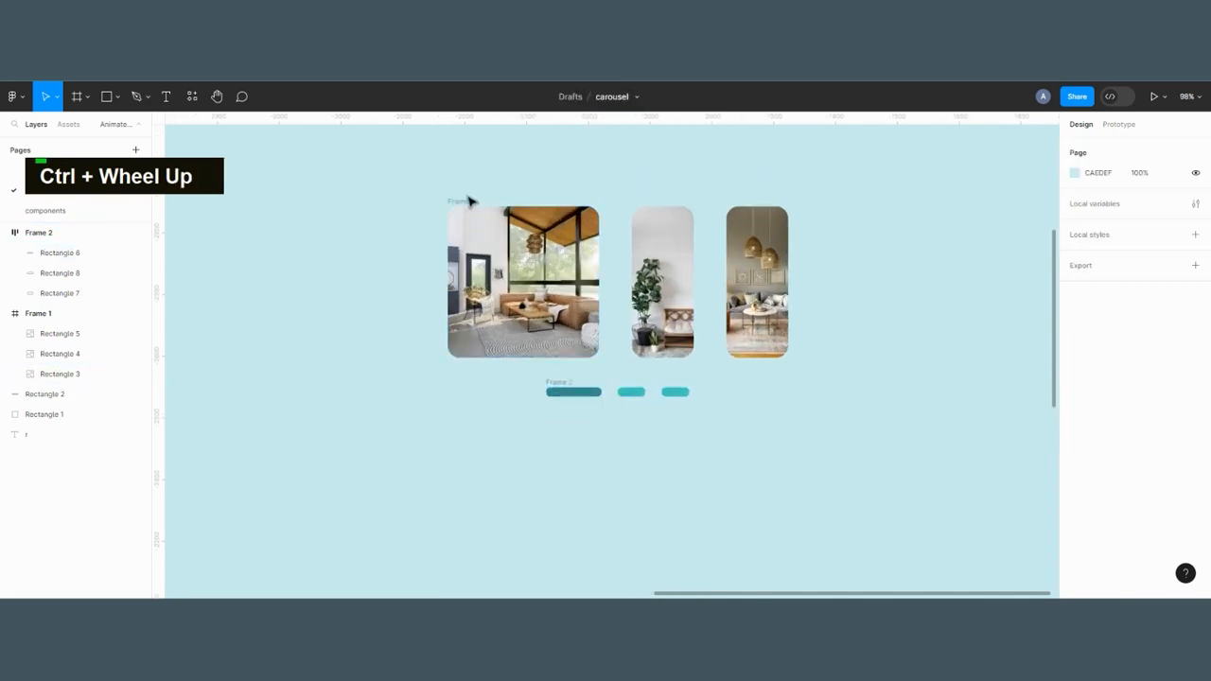
pyautogui.doubleClick(470, 201)
pyautogui.keyDown('shift'); pyautogui.click(629, 391); pyautogui.keyUp('shift')
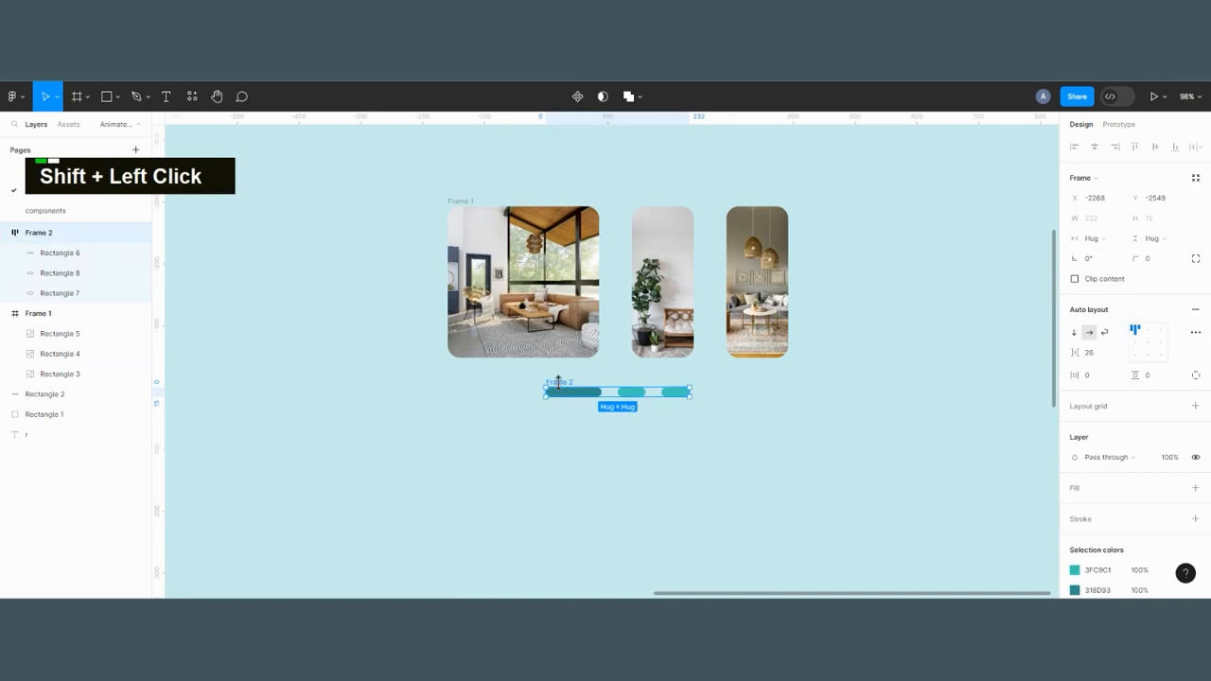
pyautogui.keyDown('shift'); pyautogui.click(459, 203); pyautogui.keyUp('shift')
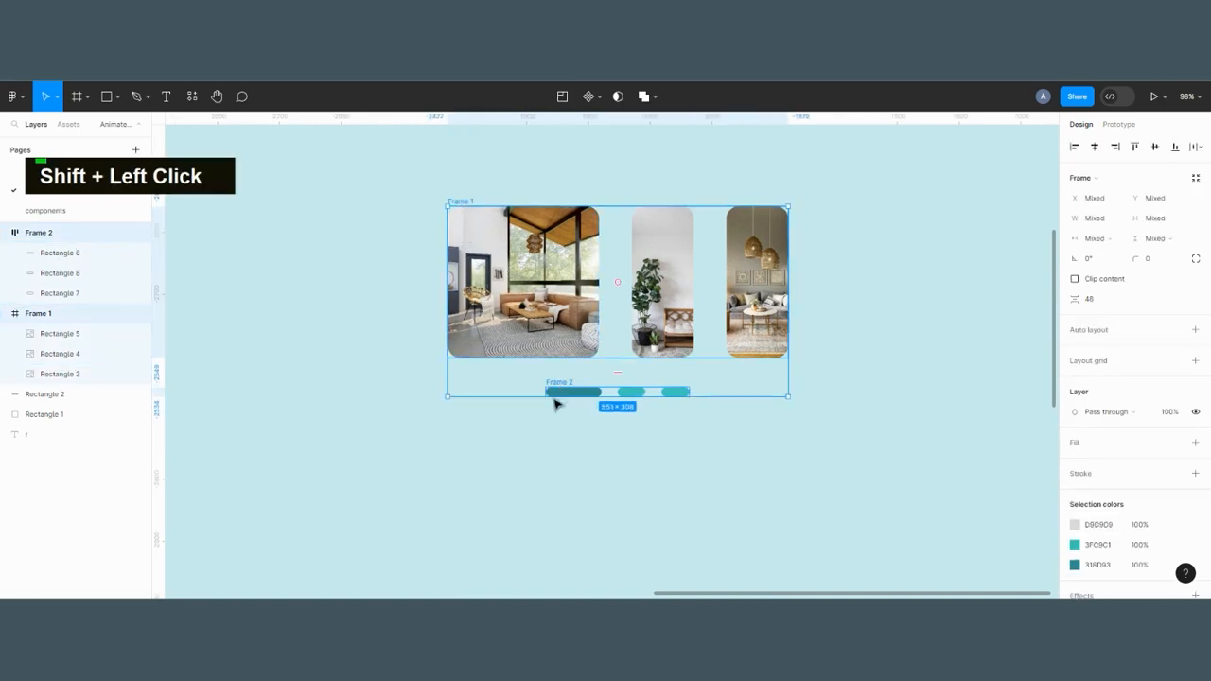
pyautogui.rightClick(574, 328)
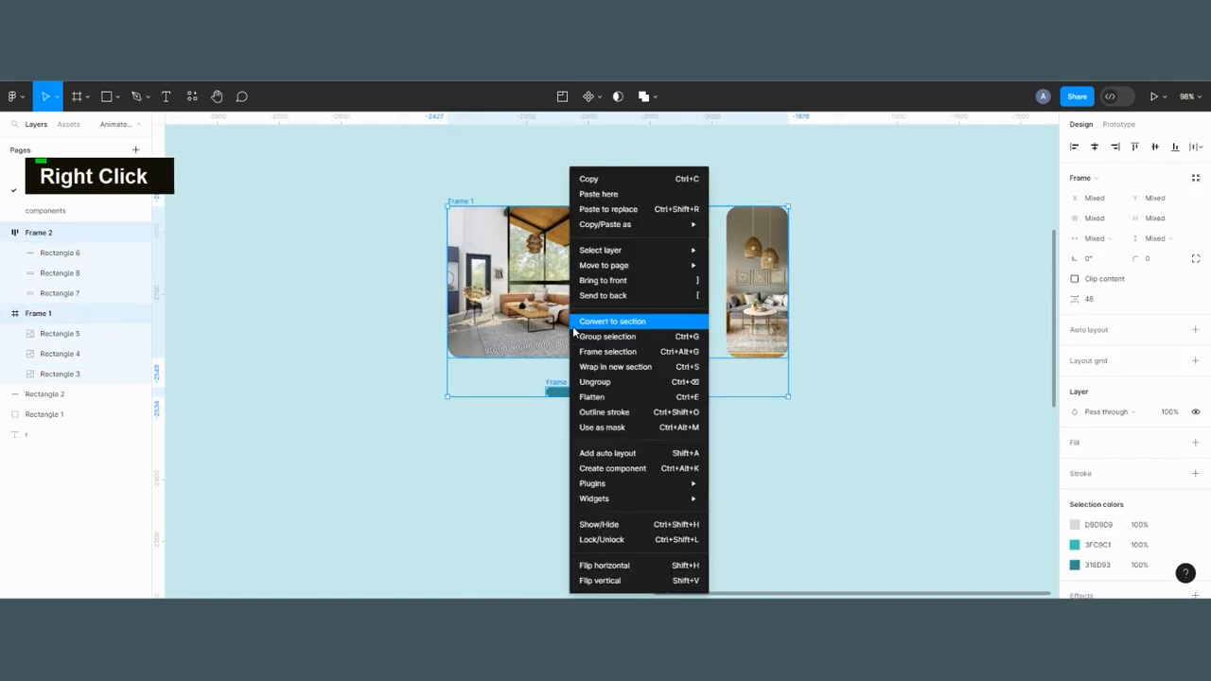
pyautogui.click(591, 351)
pyautogui.scroll(-3, 592, 322)
pyautogui.scroll(3, 591, 317)
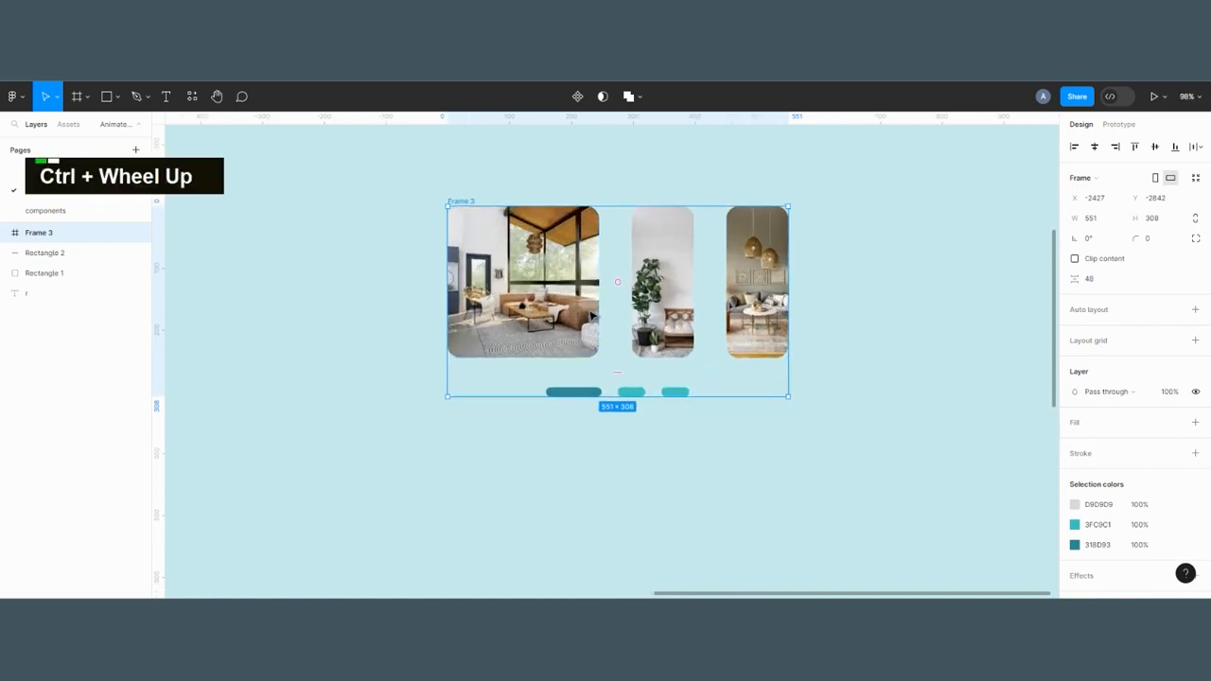
# - Duplicate the combined carousel frame straight below at Y -2452, and repeat the duplication for a third copy
pyautogui.keyDown('alt'); pyautogui.moveTo(529, 249); pyautogui.dragTo(533, 490); pyautogui.keyUp('alt')
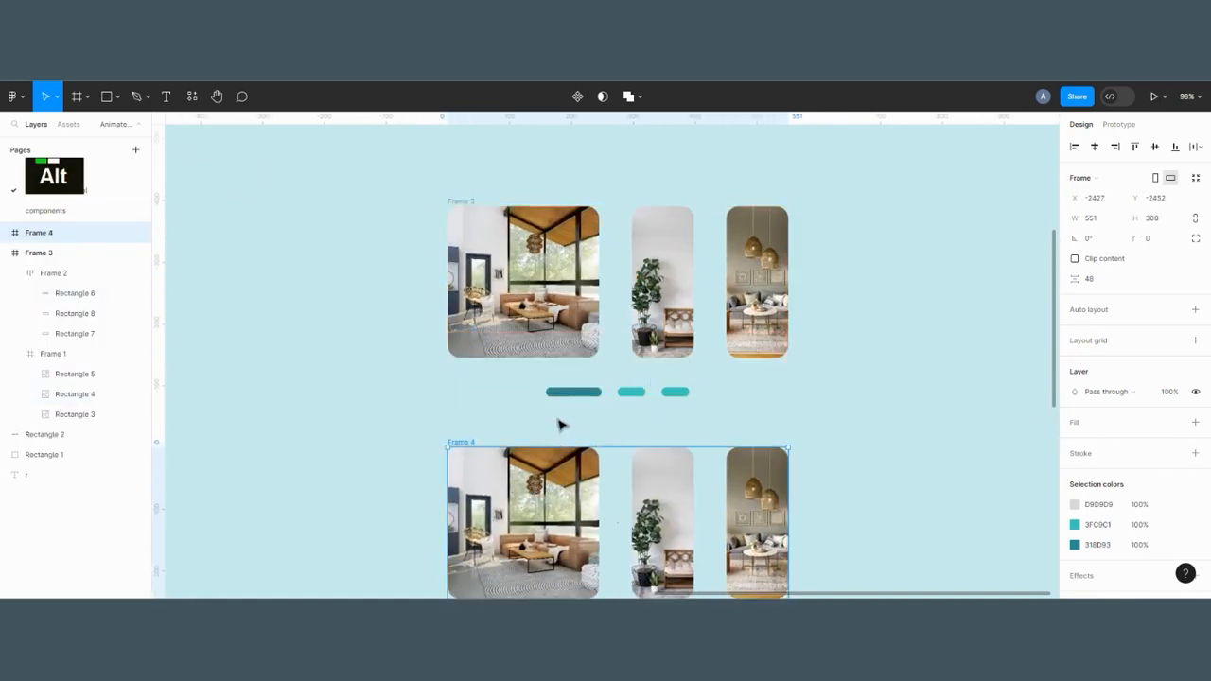
pyautogui.keyDown('ctrl'); pyautogui.scroll(-3, 587, 347); pyautogui.keyUp('ctrl')
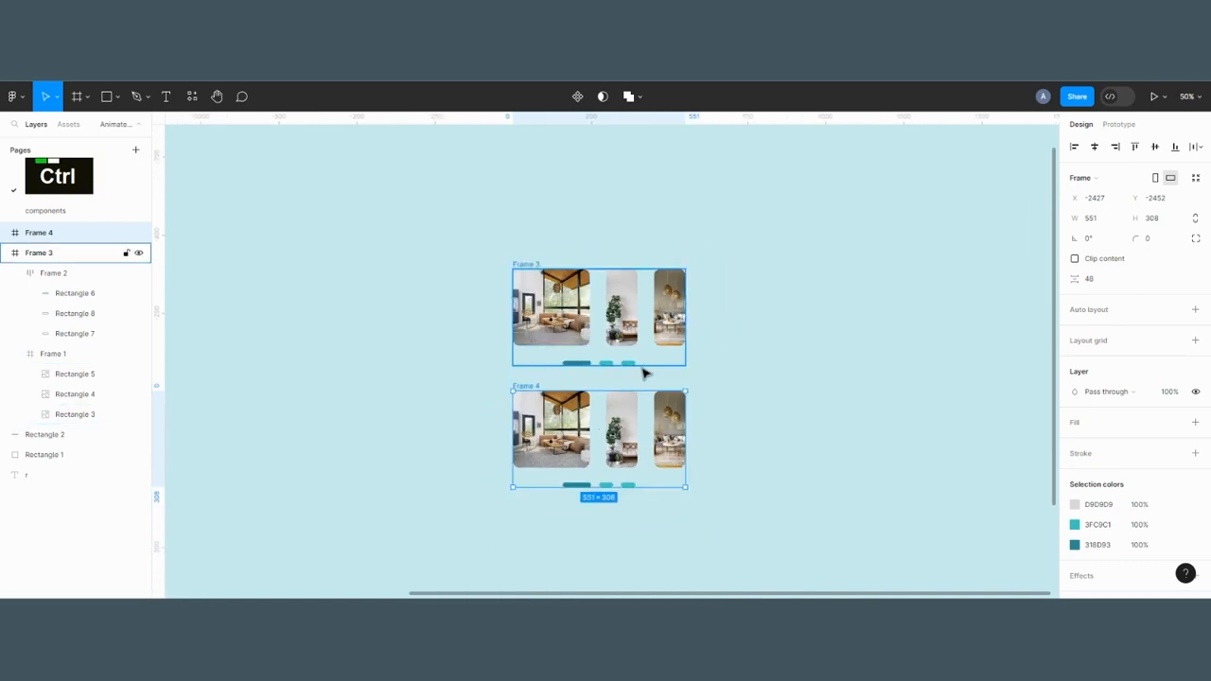
pyautogui.hotkey('ctrl', 'd')
pyautogui.click(767, 398)
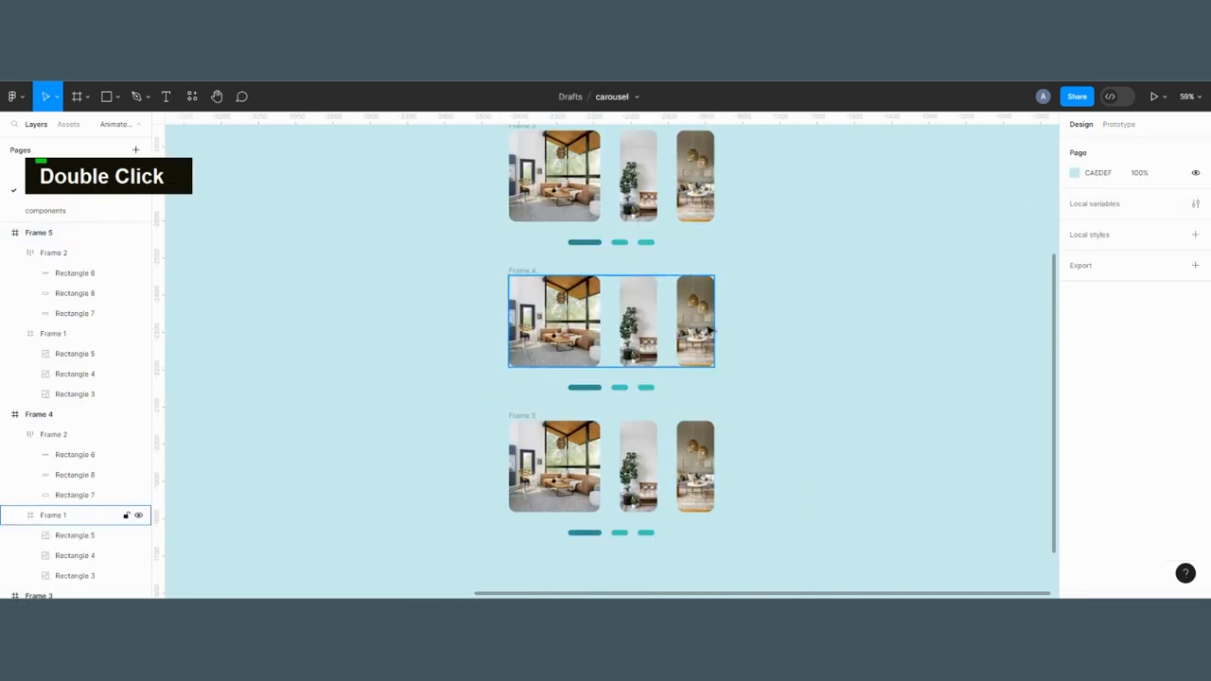
pyautogui.keyDown('ctrl'); pyautogui.scroll(-1, 638, 382); pyautogui.keyUp('ctrl')
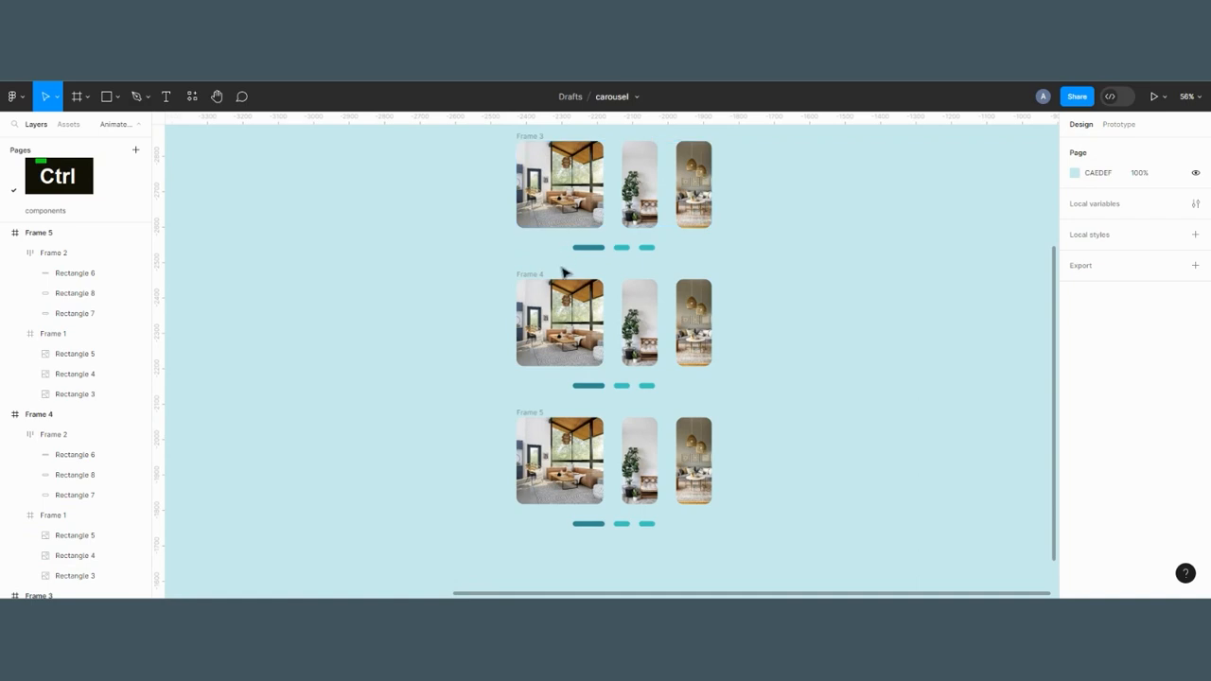
# - Move the long dark bar to the middle of the indicator row in the second carousel frame
pyautogui.click(617, 384)
pyautogui.keyDown('ctrl'); pyautogui.scroll(3, 594, 381); pyautogui.keyUp('ctrl')
pyautogui.doubleClick(627, 399)
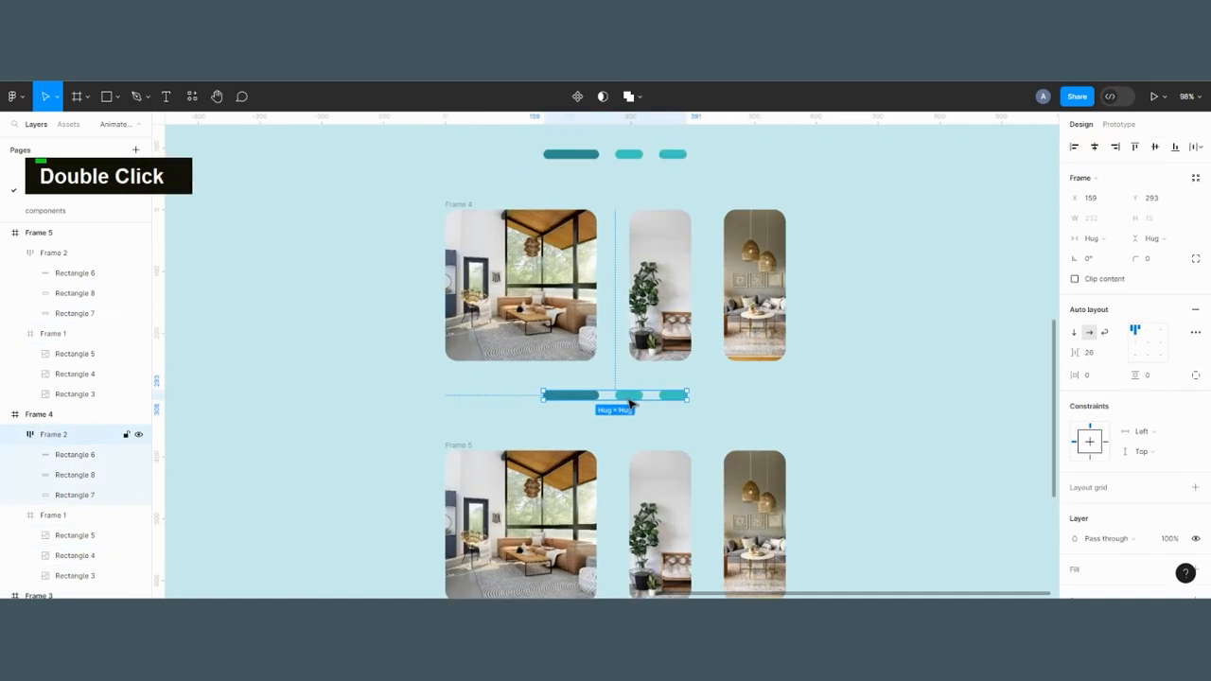
pyautogui.moveTo(630, 400); pyautogui.dragTo(597, 400)
pyautogui.click(776, 358)
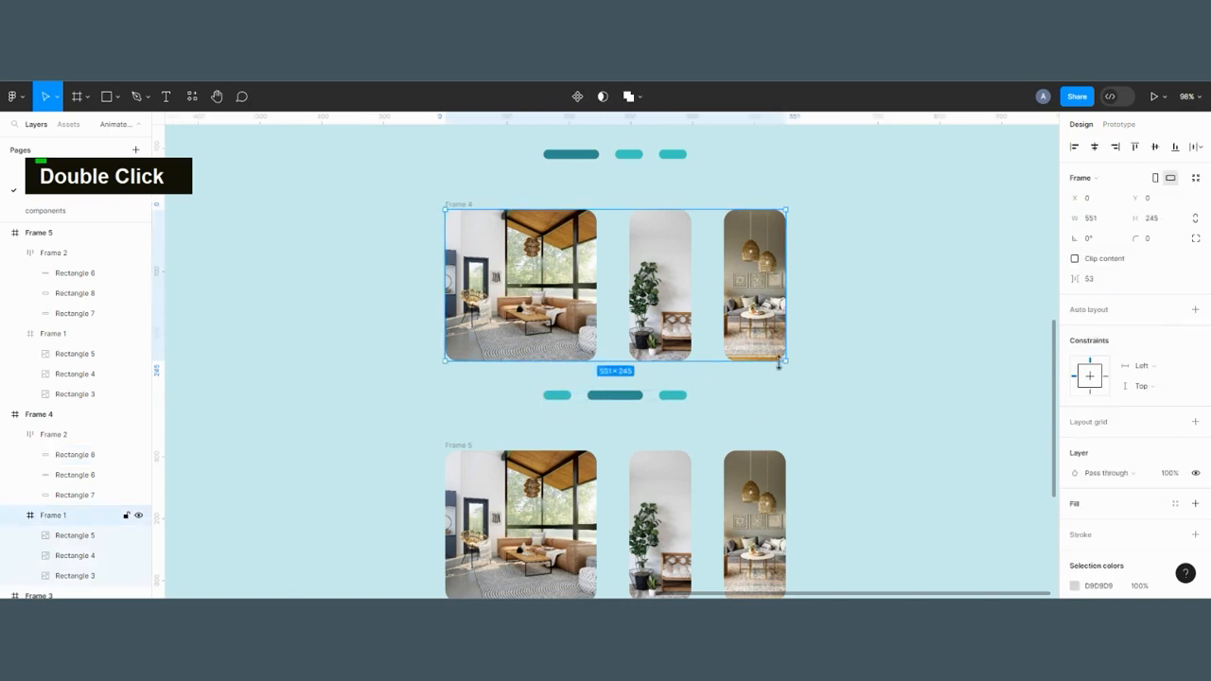
# - Move the long dark bar to the right end of the indicator row in the third carousel frame
pyautogui.keyDown('ctrl'); pyautogui.scroll(-3, 654, 273); pyautogui.keyUp('ctrl')
pyautogui.keyDown('ctrl'); pyautogui.scroll(2, 641, 461); pyautogui.keyUp('ctrl')
pyautogui.click(612, 526)
pyautogui.keyDown('ctrl'); pyautogui.scroll(3, 608, 526); pyautogui.keyUp('ctrl')
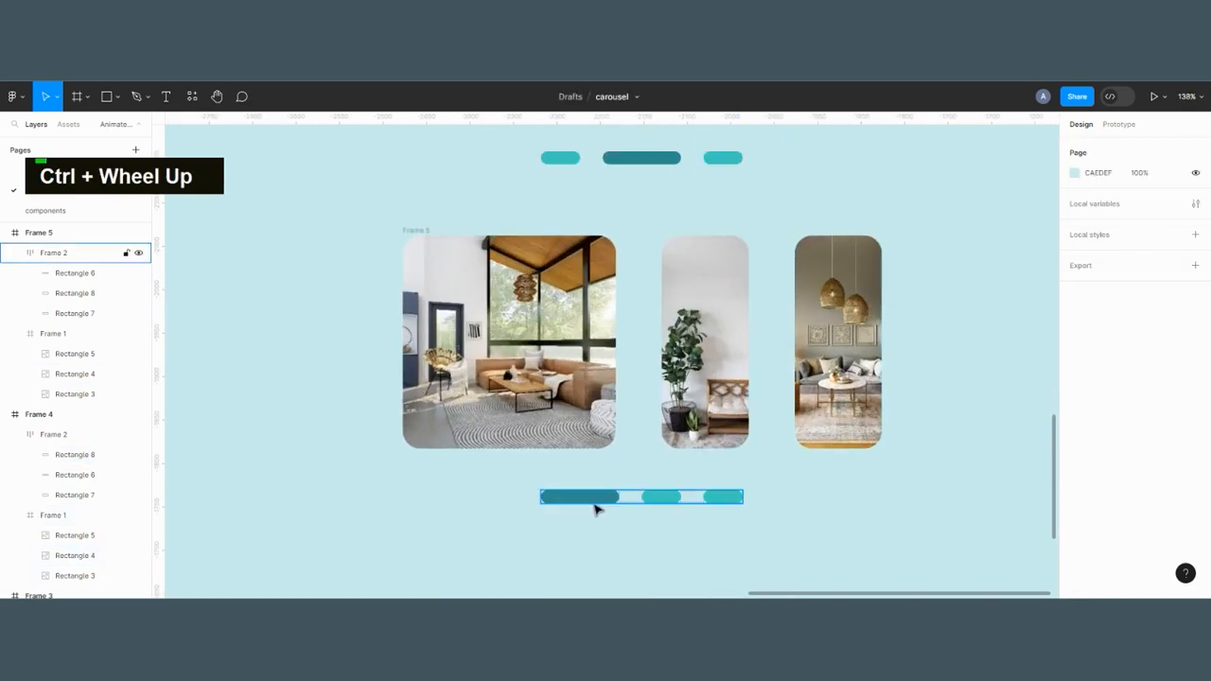
pyautogui.doubleClick(596, 502)
pyautogui.moveTo(594, 504); pyautogui.dragTo(719, 488)
pyautogui.click(786, 500)
pyautogui.keyDown('ctrl'); pyautogui.scroll(-3, 748, 471); pyautogui.keyUp('ctrl')
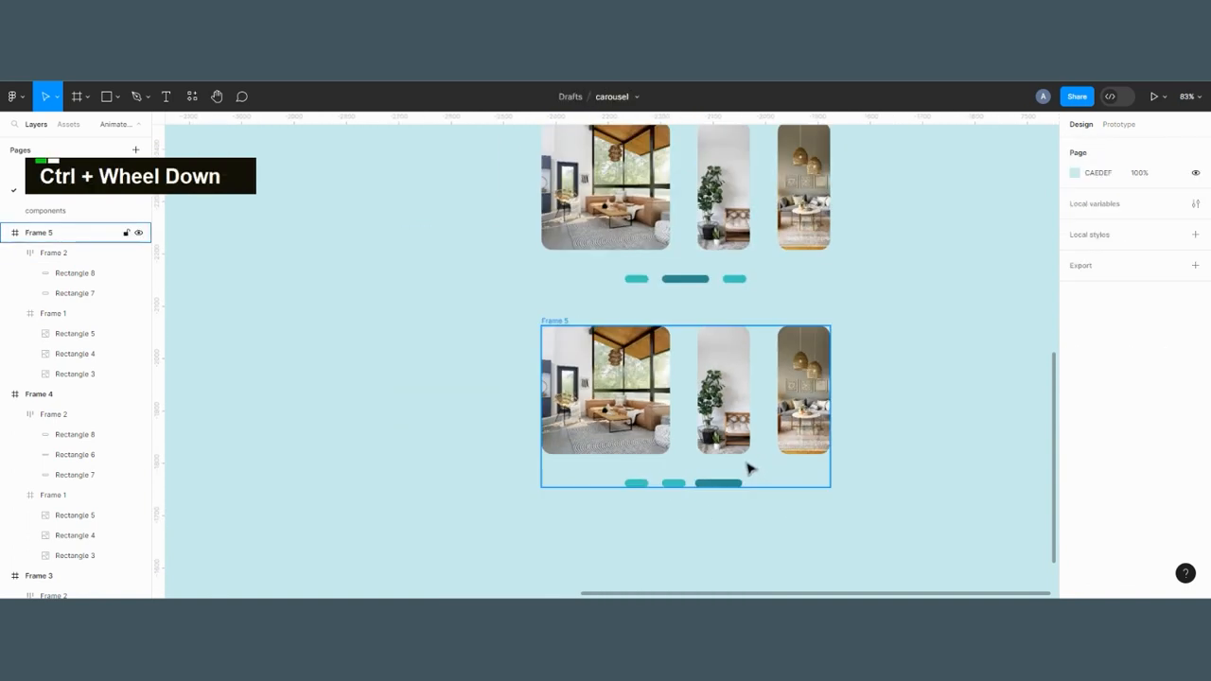
# - Set the width of the large living-room photo in the third carousel frame to 100
pyautogui.keyDown('ctrl'); pyautogui.scroll(2, 624, 391); pyautogui.keyUp('ctrl')
pyautogui.doubleClick(624, 391)
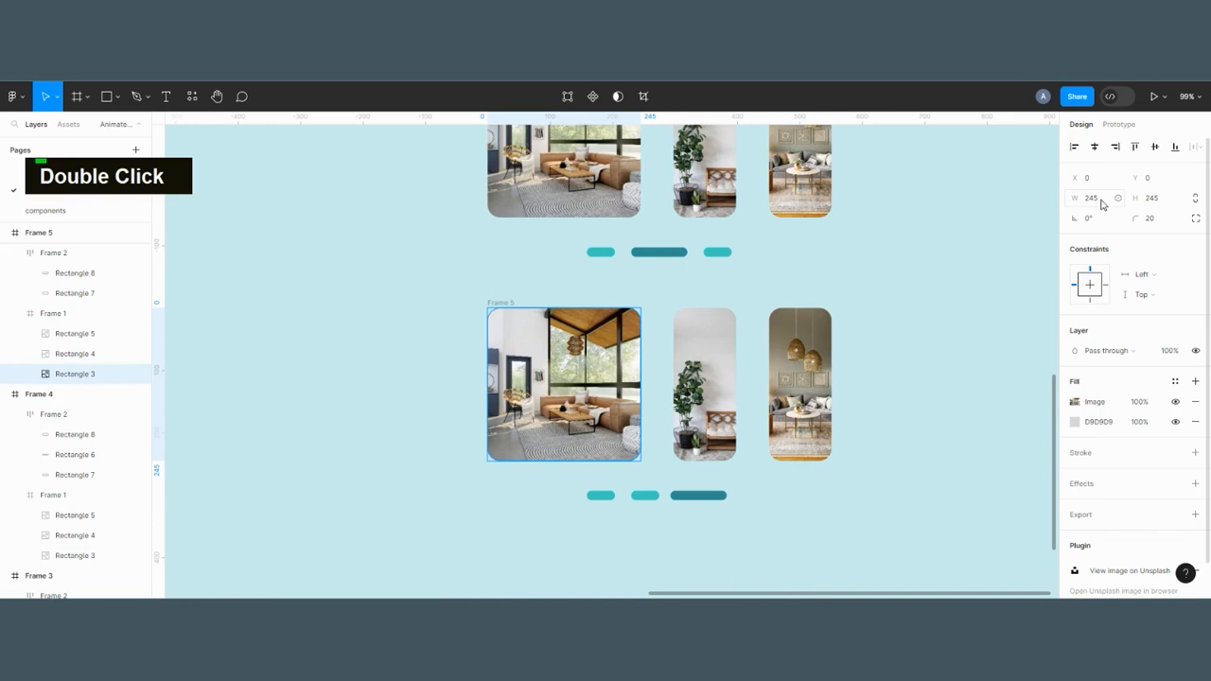
pyautogui.doubleClick(1093, 199)
pyautogui.write('4')
pyautogui.press('BackSpace')
pyautogui.write('100')
pyautogui.press('Return')
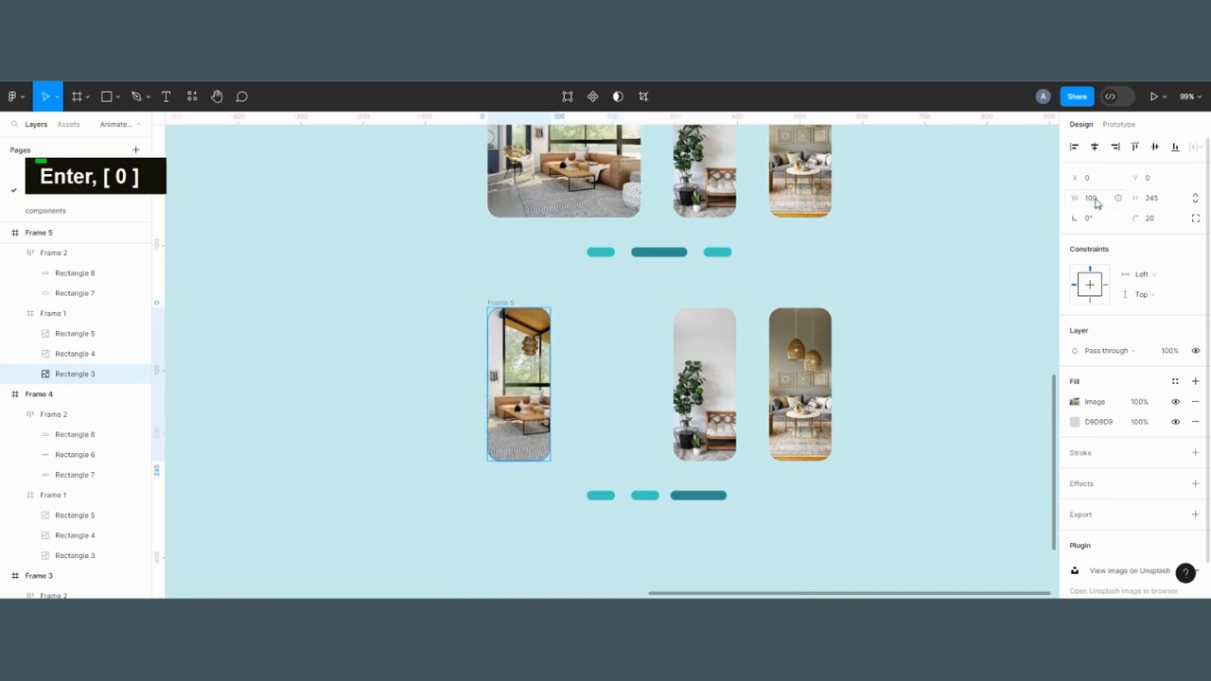
# - Move the plant photo in the third carousel frame leftward, closer to the narrow living-room photo
pyautogui.click(728, 382)
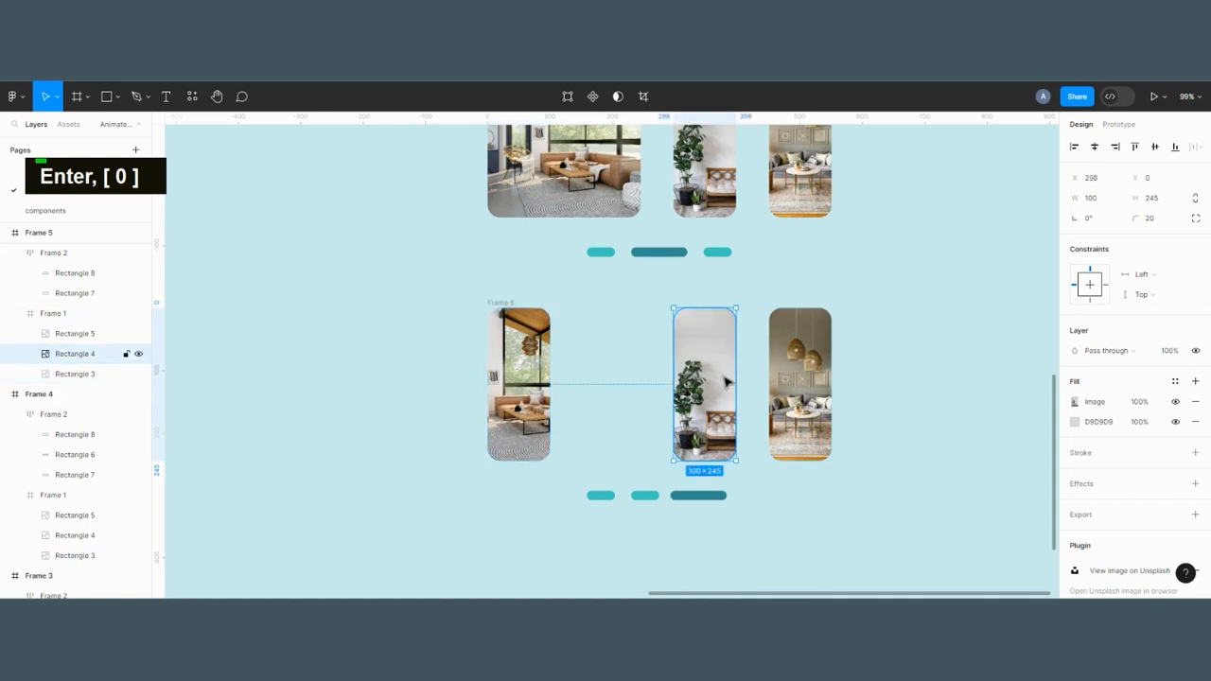
pyautogui.moveTo(732, 382); pyautogui.dragTo(639, 388)
# - Set the pendant-lamp photo's width to 245 in the third carousel frame and shift it left to X 306
pyautogui.click(802, 388)
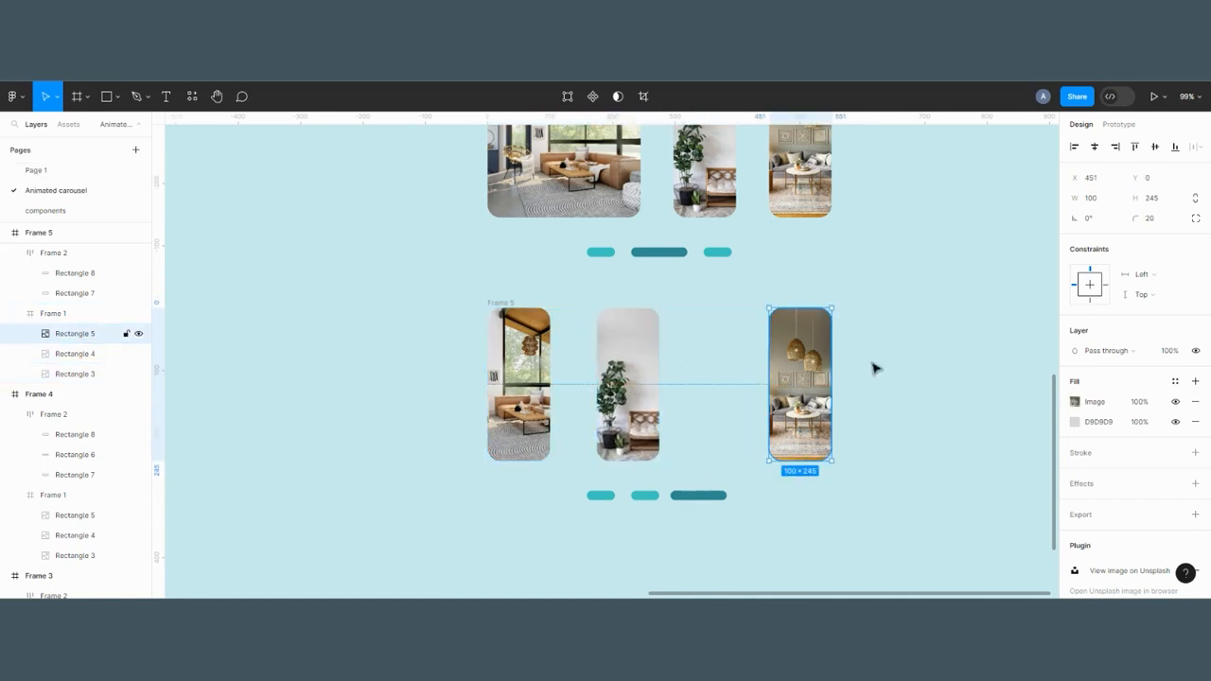
pyautogui.click(1097, 199)
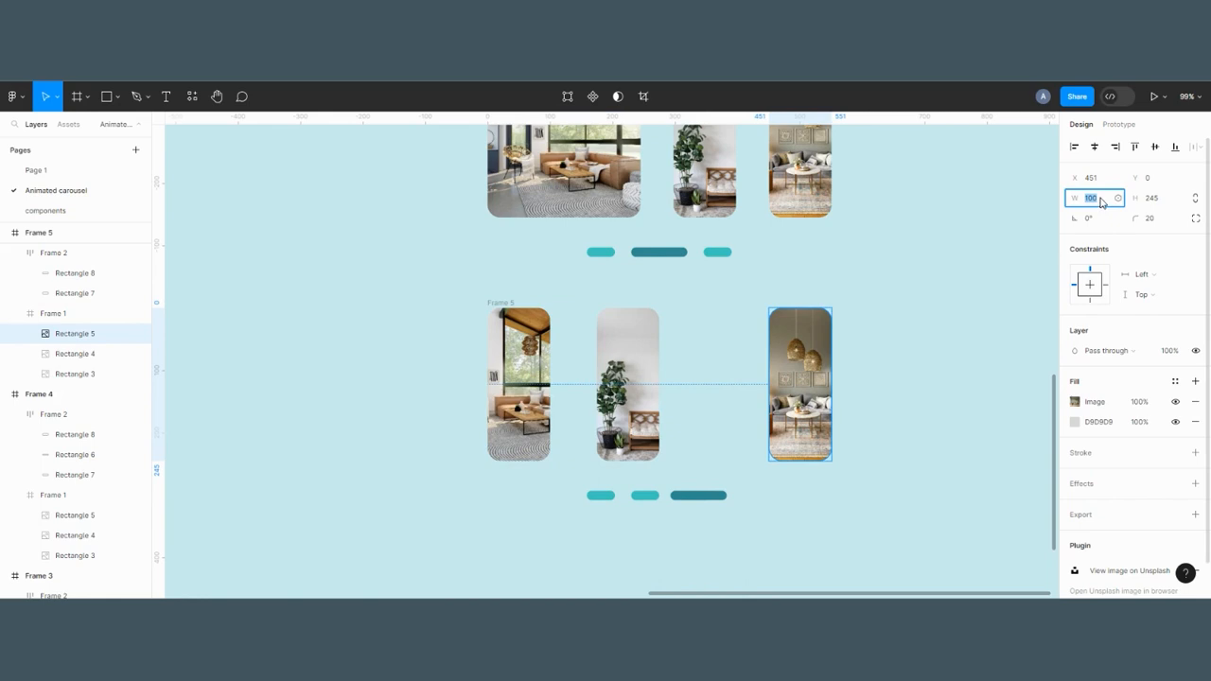
pyautogui.write('245')
pyautogui.press('Return')
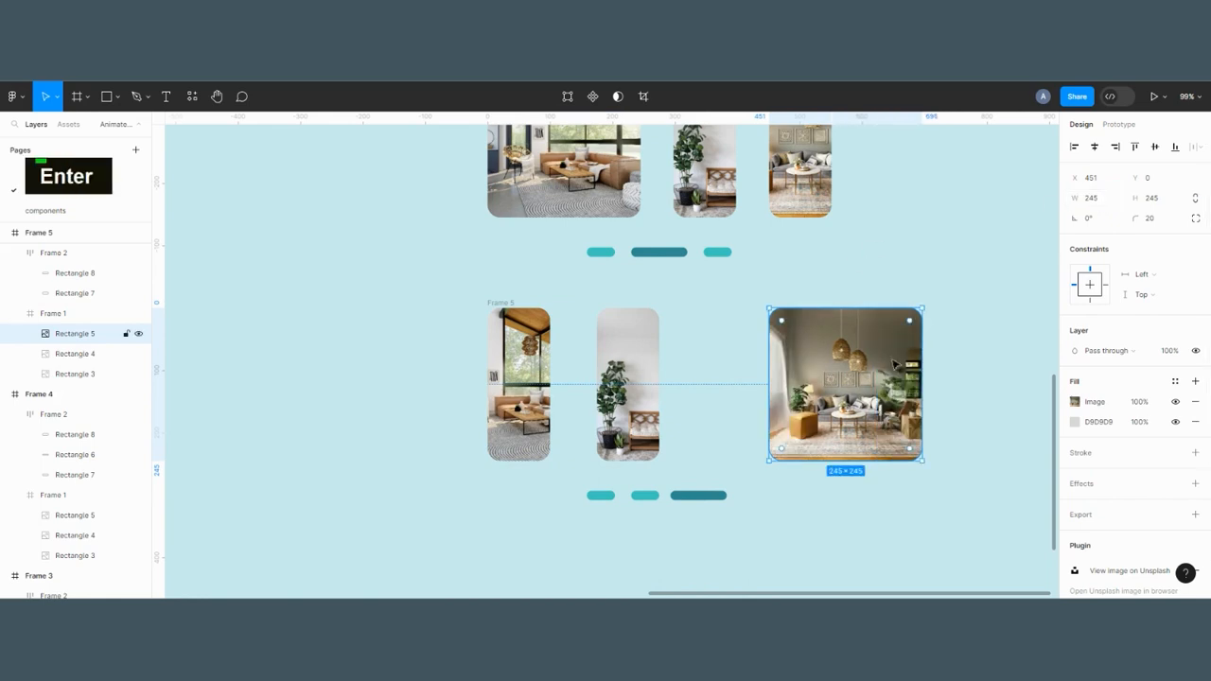
pyautogui.moveTo(786, 392); pyautogui.dragTo(695, 391)
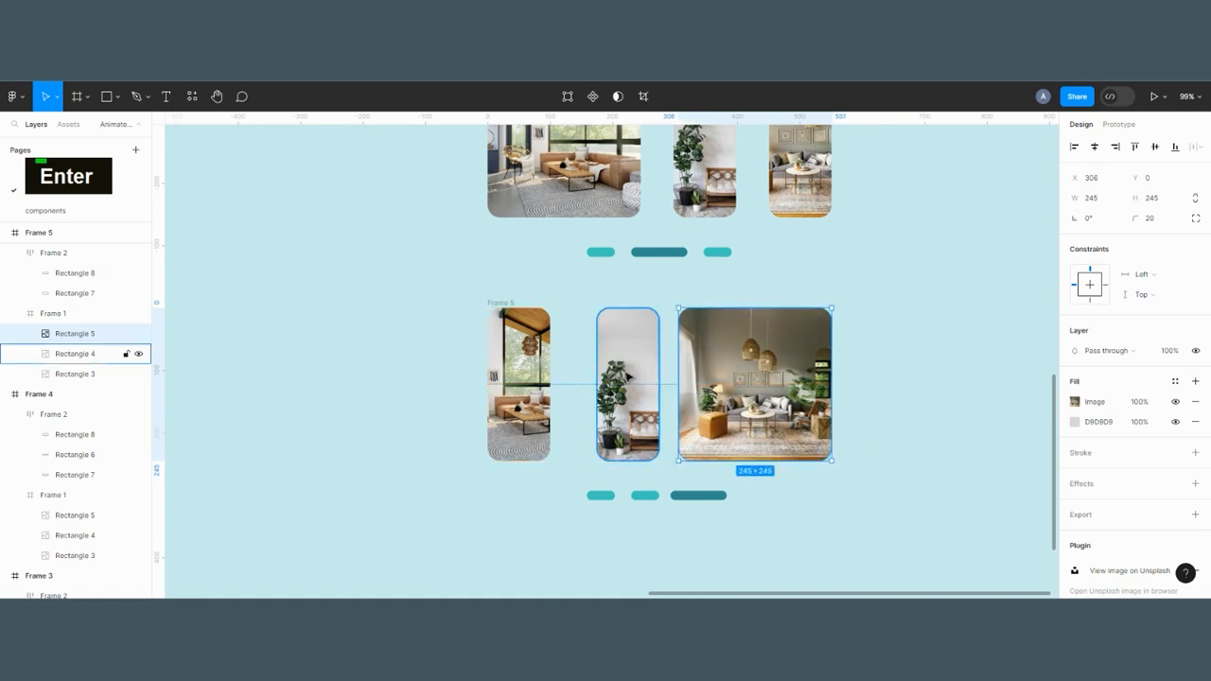
# - Distribute the horizontal spacing evenly between the three photos of the third carousel frame
pyautogui.doubleClick(519, 383)
pyautogui.keyDown('shift'); pyautogui.click(614, 383); pyautogui.keyUp('shift')
pyautogui.keyDown('shift'); pyautogui.click(761, 411); pyautogui.keyUp('shift')
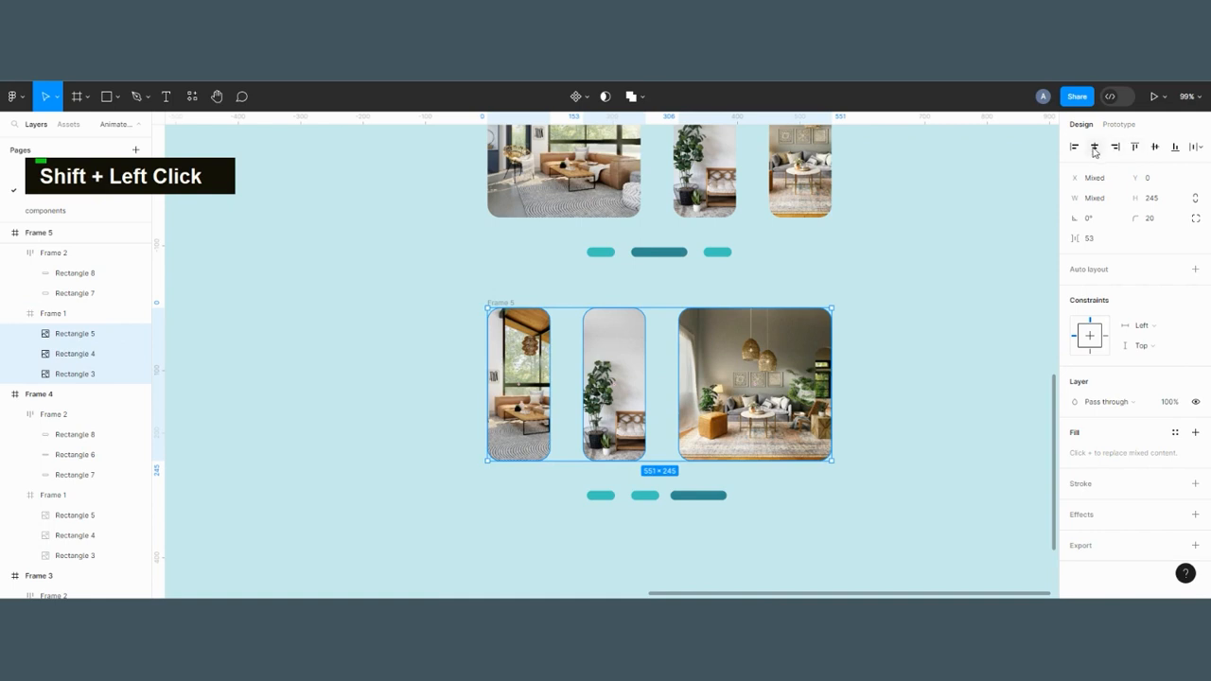
pyautogui.click(1201, 149)
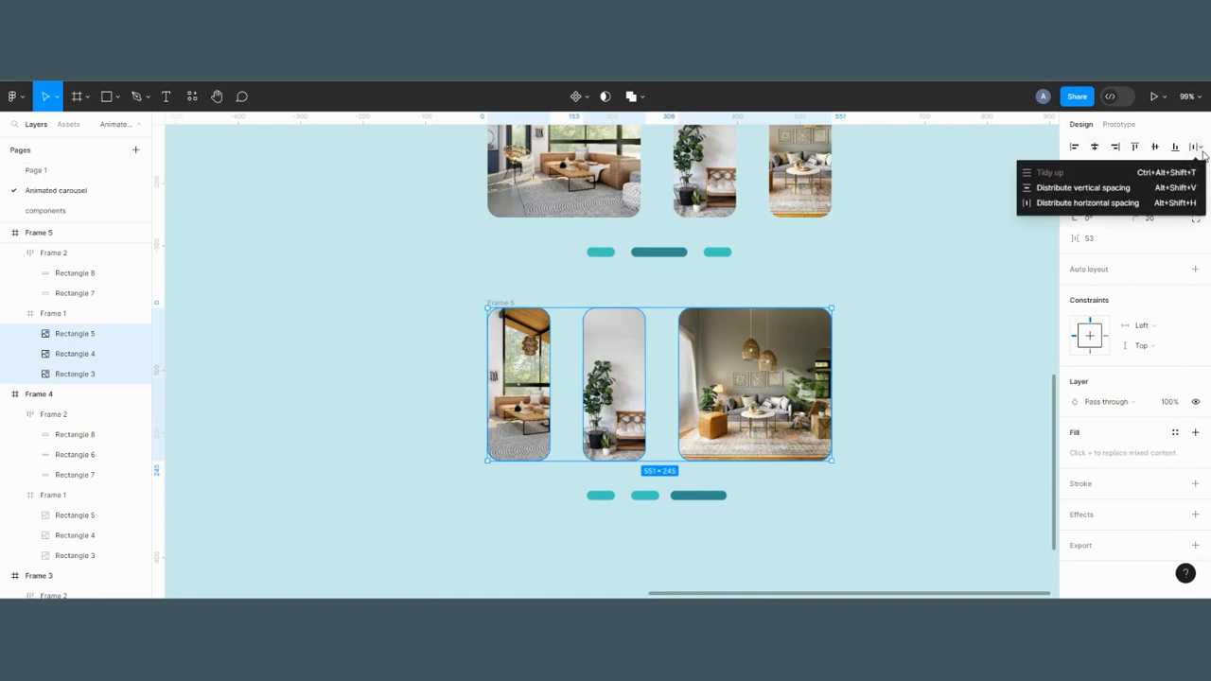
pyautogui.click(1164, 201)
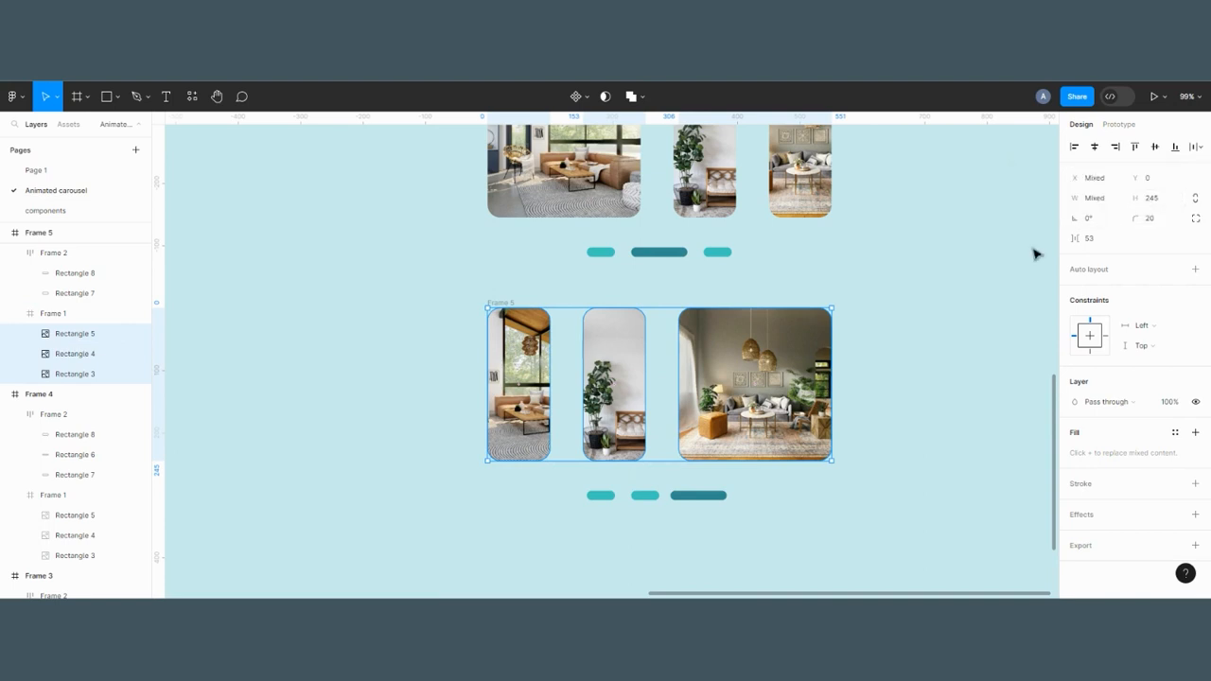
pyautogui.click(940, 370)
pyautogui.click(749, 367)
pyautogui.keyDown('ctrl'); pyautogui.scroll(-2, 746, 378); pyautogui.keyUp('ctrl')
pyautogui.keyDown('ctrl'); pyautogui.scroll(-2, 745, 379); pyautogui.keyUp('ctrl')
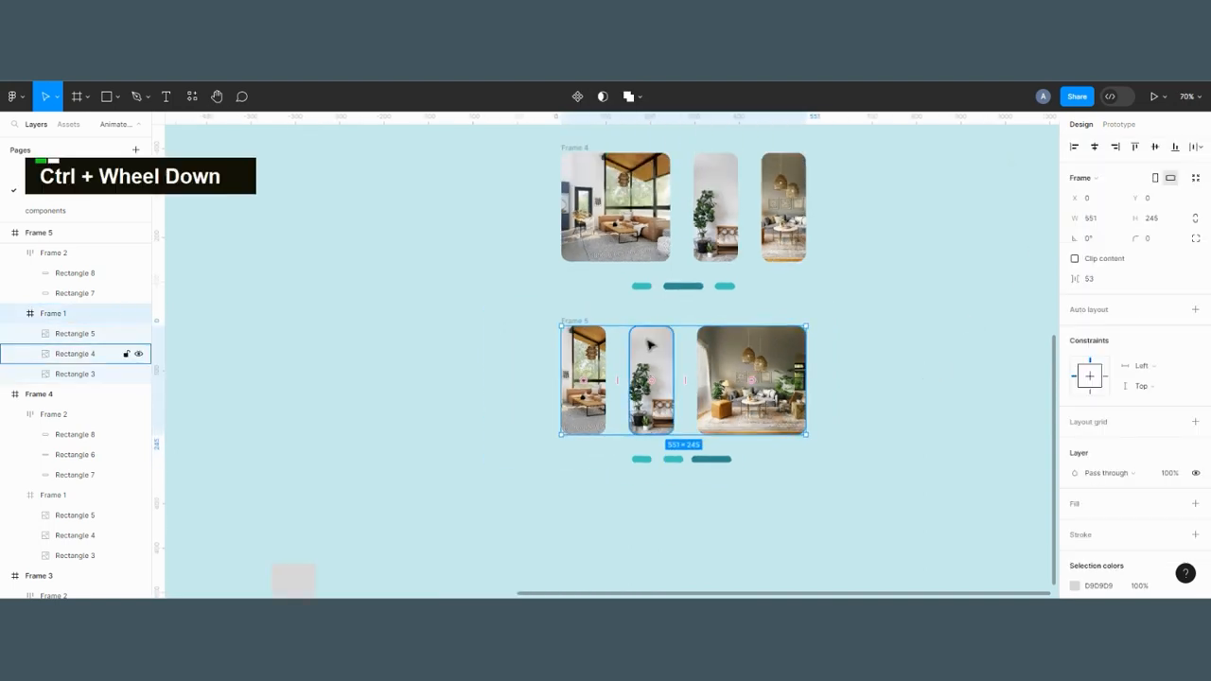
pyautogui.keyDown('ctrl'); pyautogui.scroll(1, 627, 330); pyautogui.keyUp('ctrl')
pyautogui.keyDown('ctrl'); pyautogui.scroll(-3, 579, 336); pyautogui.keyUp('ctrl')
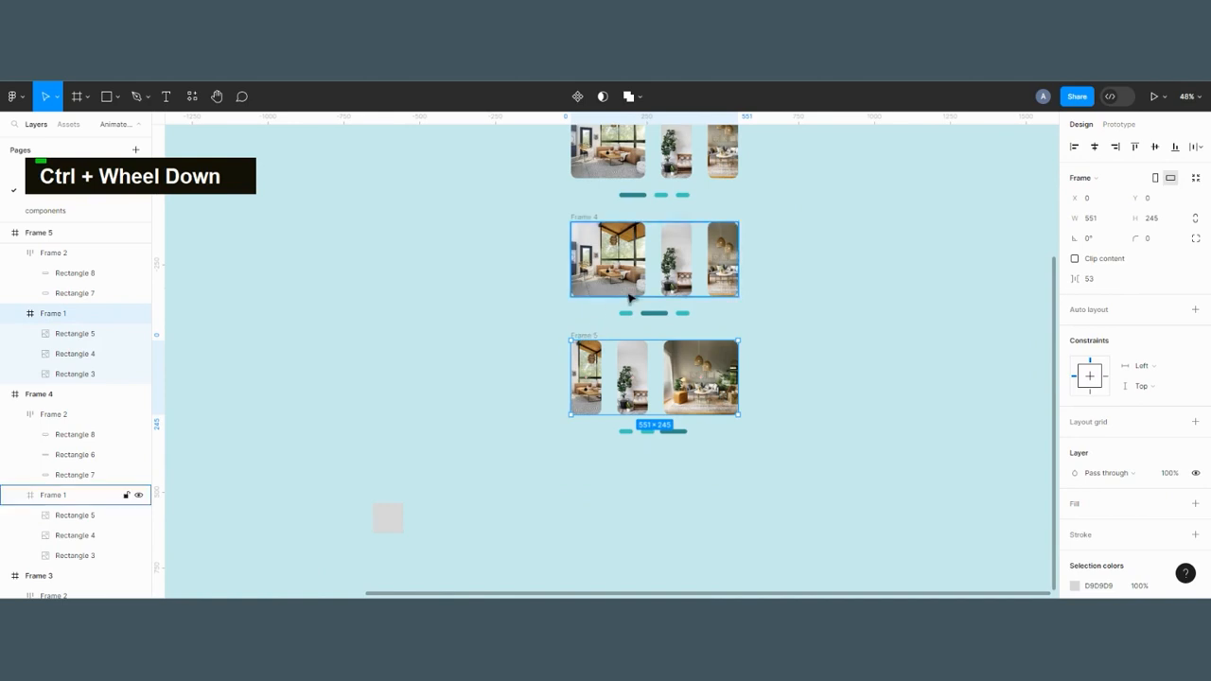
pyautogui.keyDown('ctrl'); pyautogui.scroll(3, 624, 301); pyautogui.keyUp('ctrl')
pyautogui.click(544, 365)
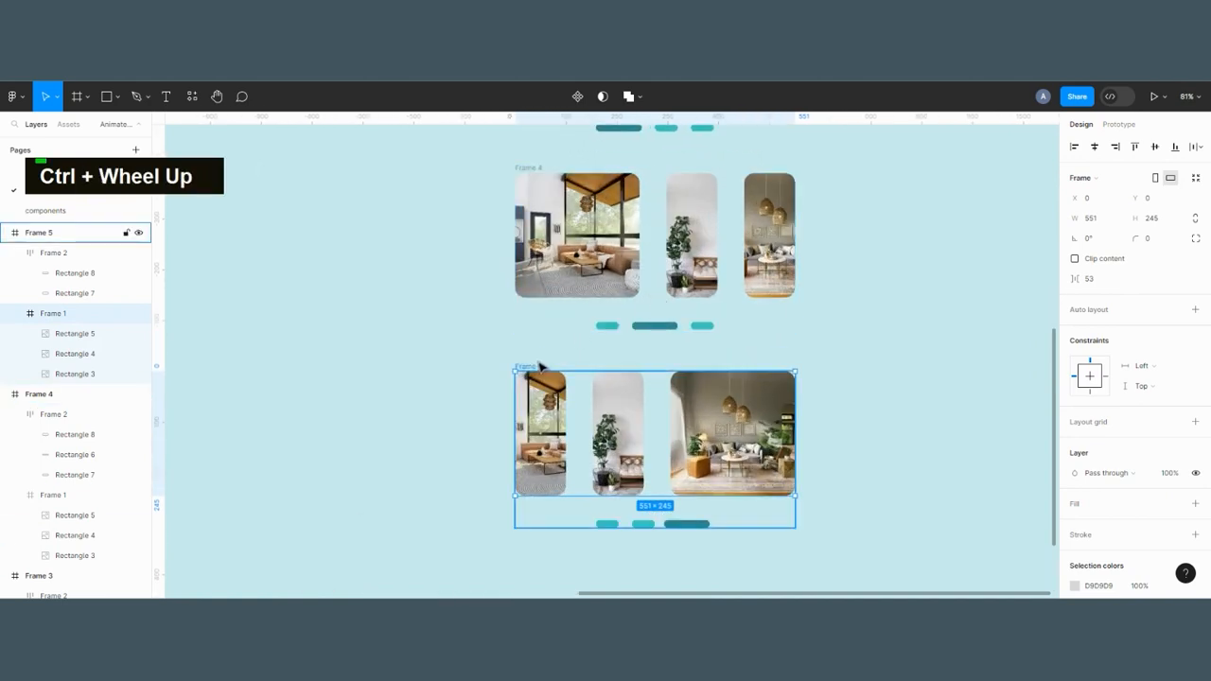
pyautogui.click(816, 349)
# - Set the width of the large living-room photo in the second carousel frame to 100
pyautogui.keyDown('ctrl'); pyautogui.scroll(-1, 684, 322); pyautogui.keyUp('ctrl')
pyautogui.keyDown('ctrl'); pyautogui.scroll(2, 692, 274); pyautogui.keyUp('ctrl')
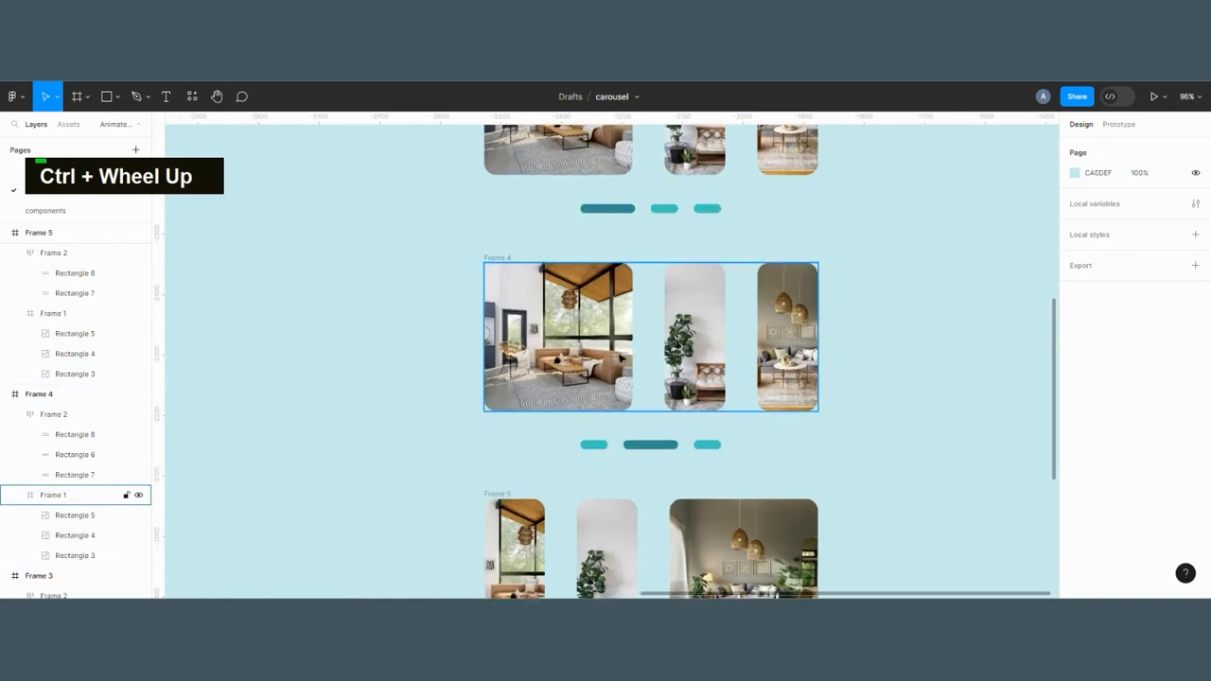
pyautogui.doubleClick(620, 358)
pyautogui.click(1092, 201)
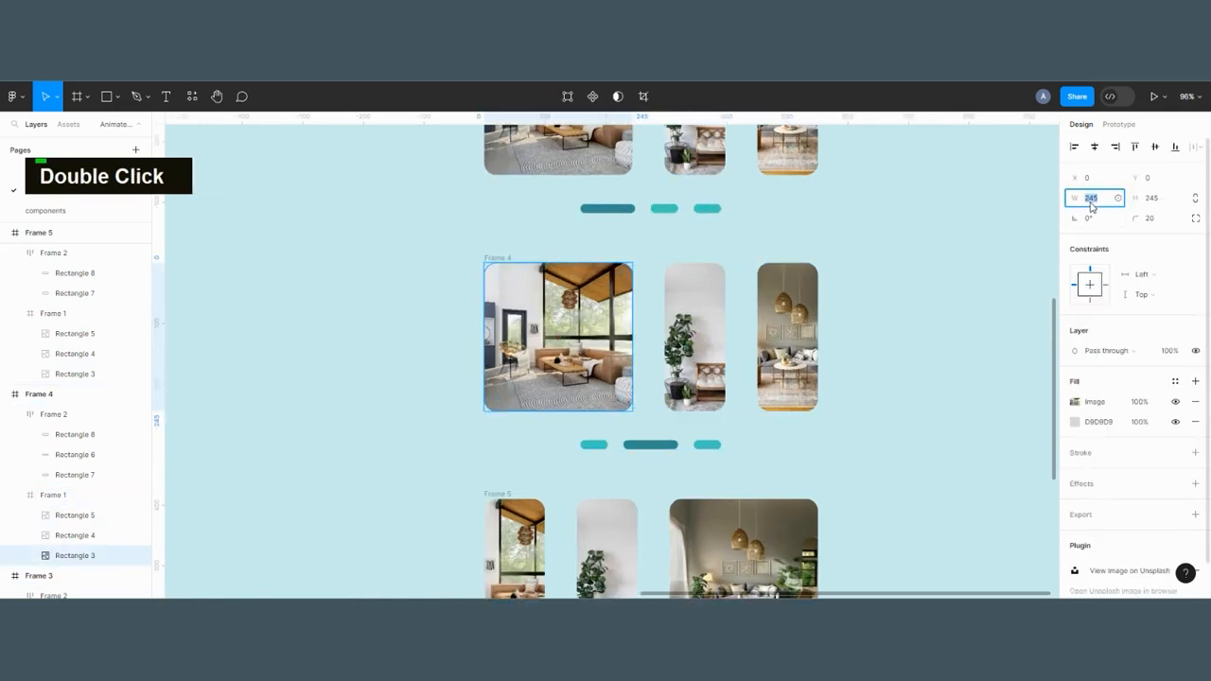
pyautogui.write('100')
pyautogui.press('Return')
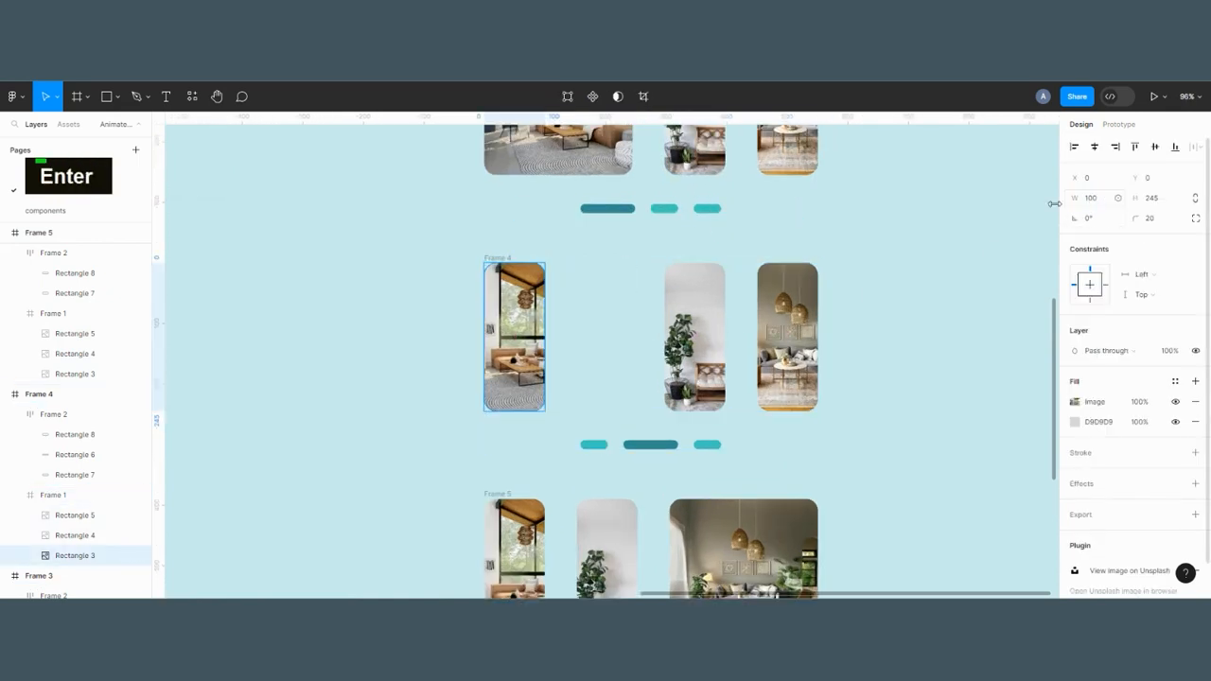
# - Set the plant photo's width to 245 in the second carousel frame and shift it left to X 153
pyautogui.click(123, 535)
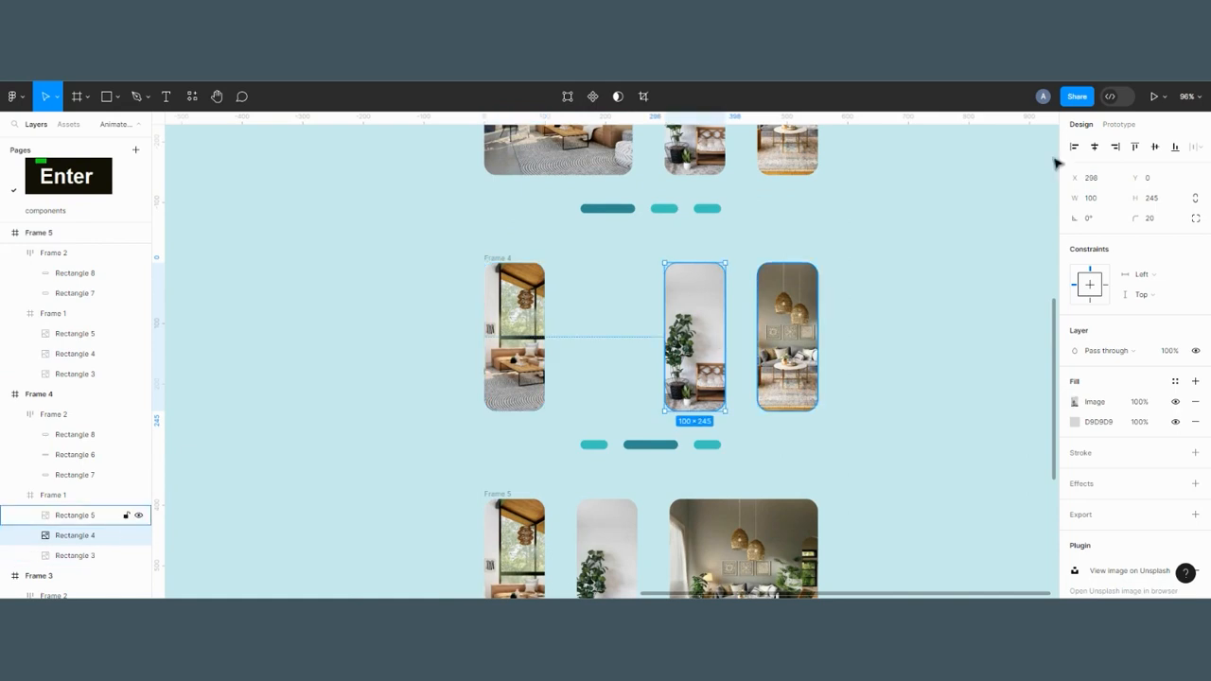
pyautogui.click(1100, 202)
pyautogui.write('245')
pyautogui.press('Return')
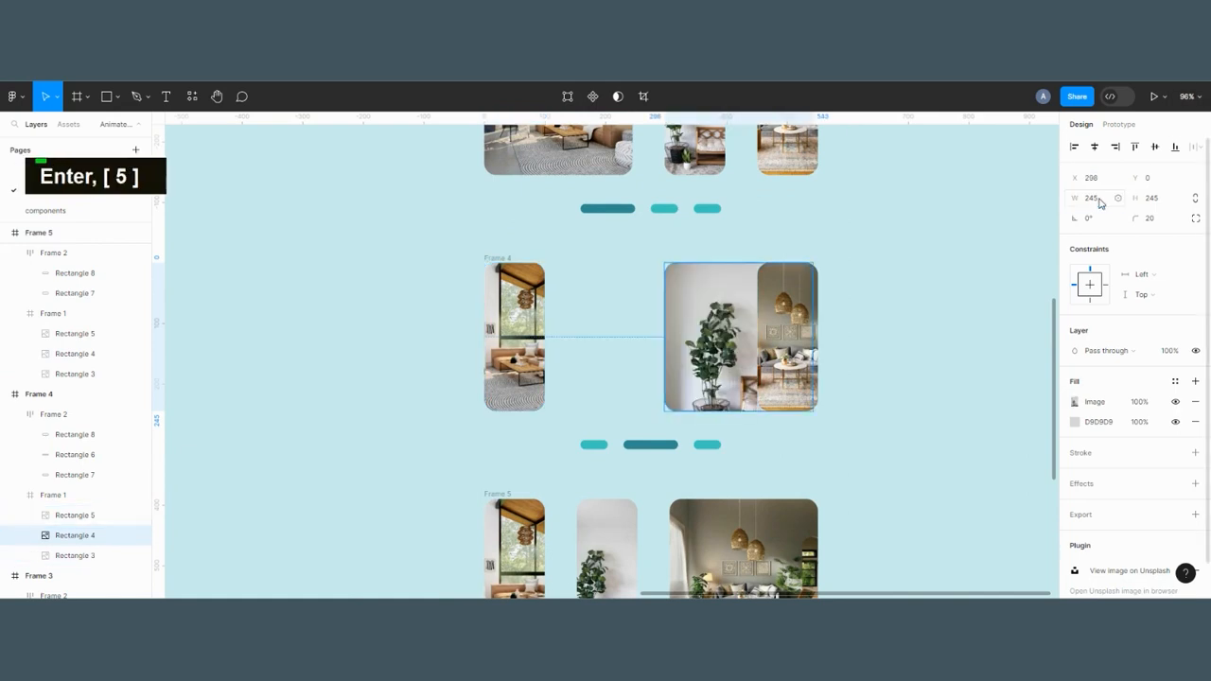
pyautogui.moveTo(690, 338); pyautogui.dragTo(605, 334)
# - Distribute the horizontal spacing evenly between the three photos of the second carousel frame
pyautogui.click(515, 336)
pyautogui.keyDown('shift'); pyautogui.click(653, 336); pyautogui.keyUp('shift')
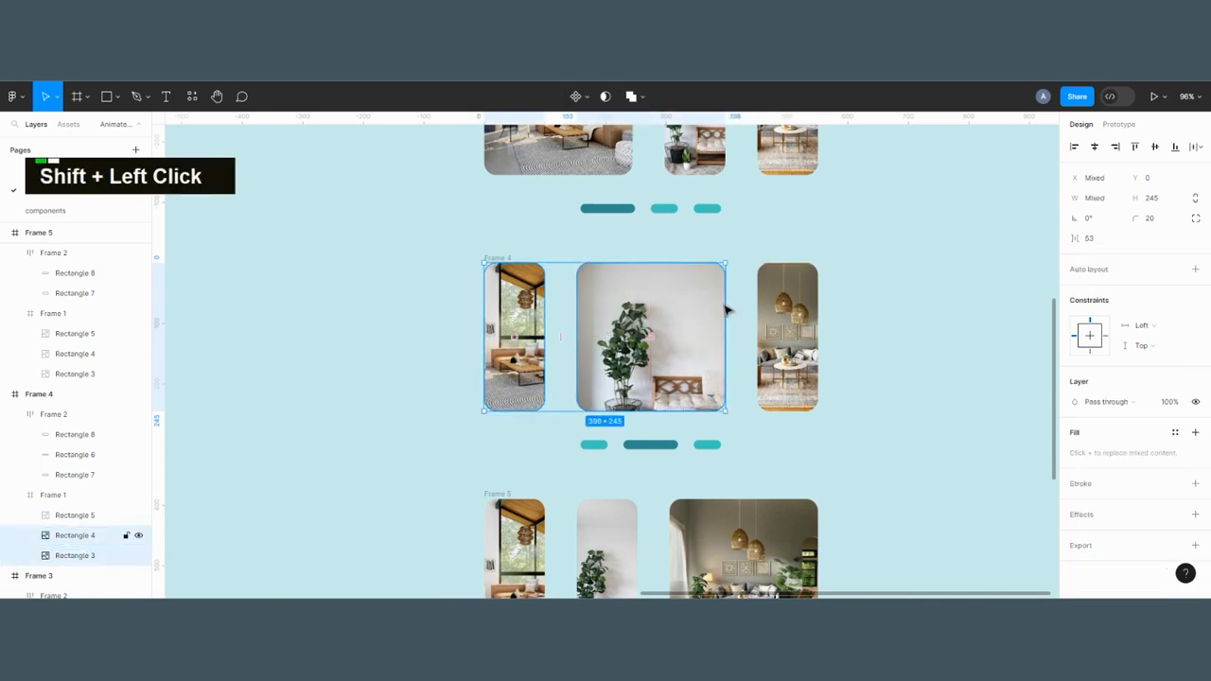
pyautogui.keyDown('shift'); pyautogui.click(781, 324); pyautogui.keyUp('shift')
pyautogui.click(1195, 148)
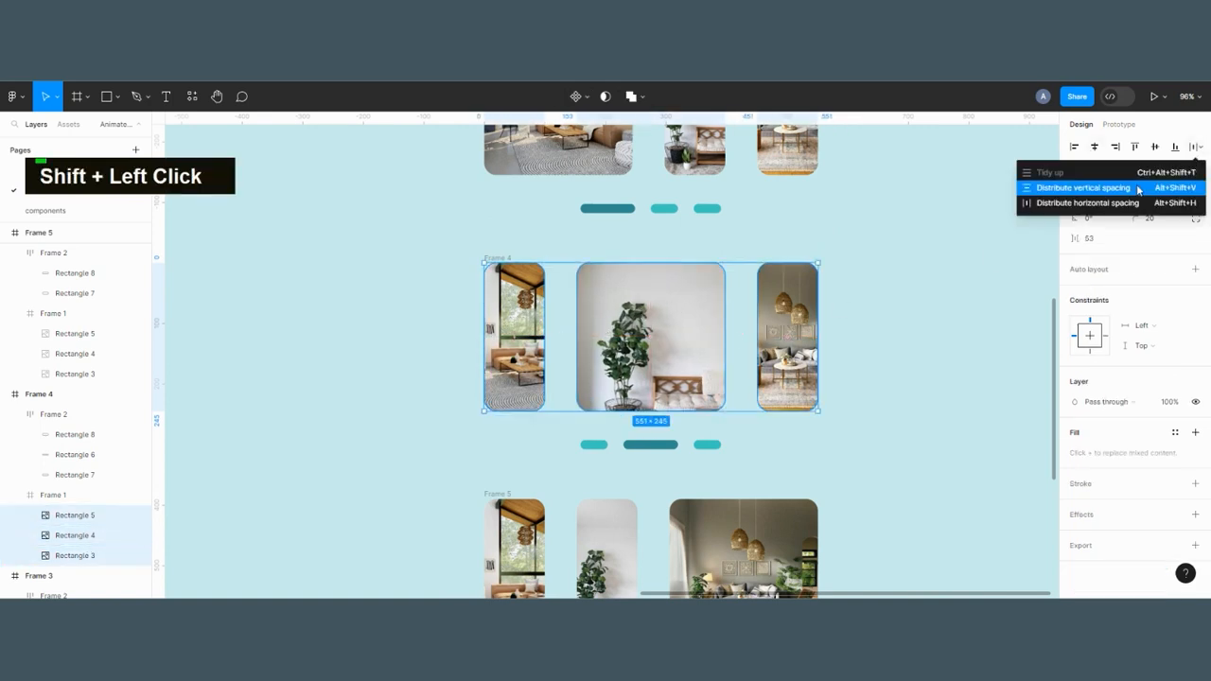
pyautogui.click(1131, 202)
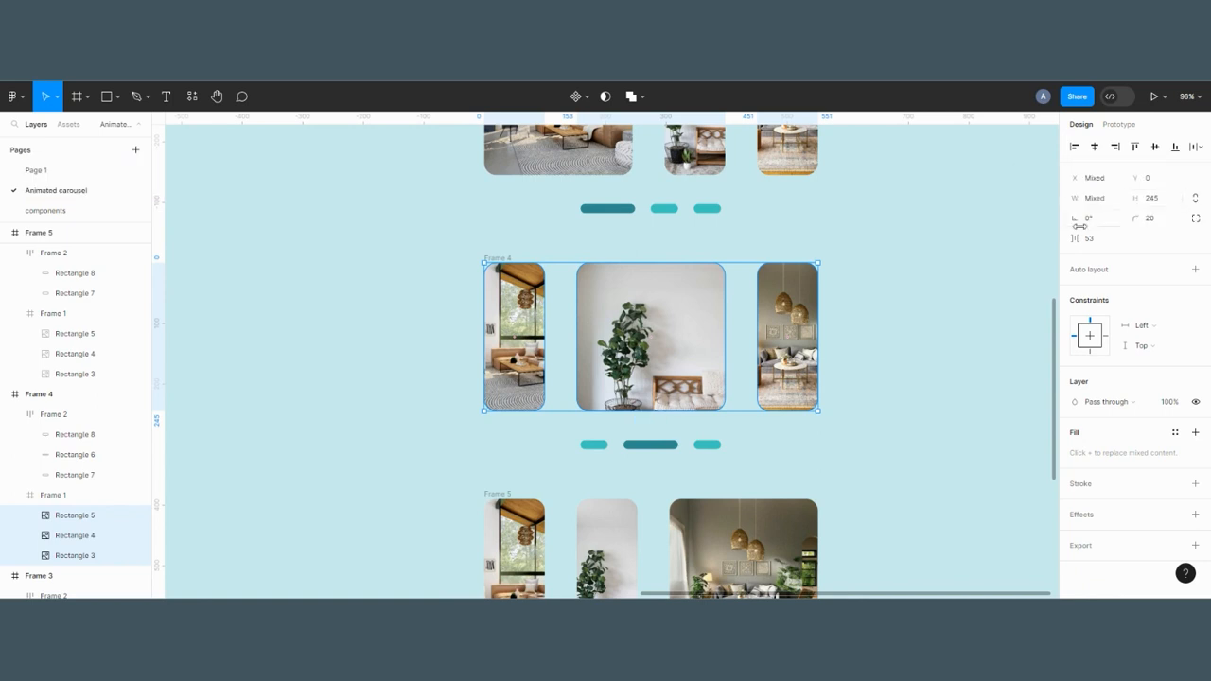
pyautogui.click(893, 394)
pyautogui.scroll(-5, 777, 358)
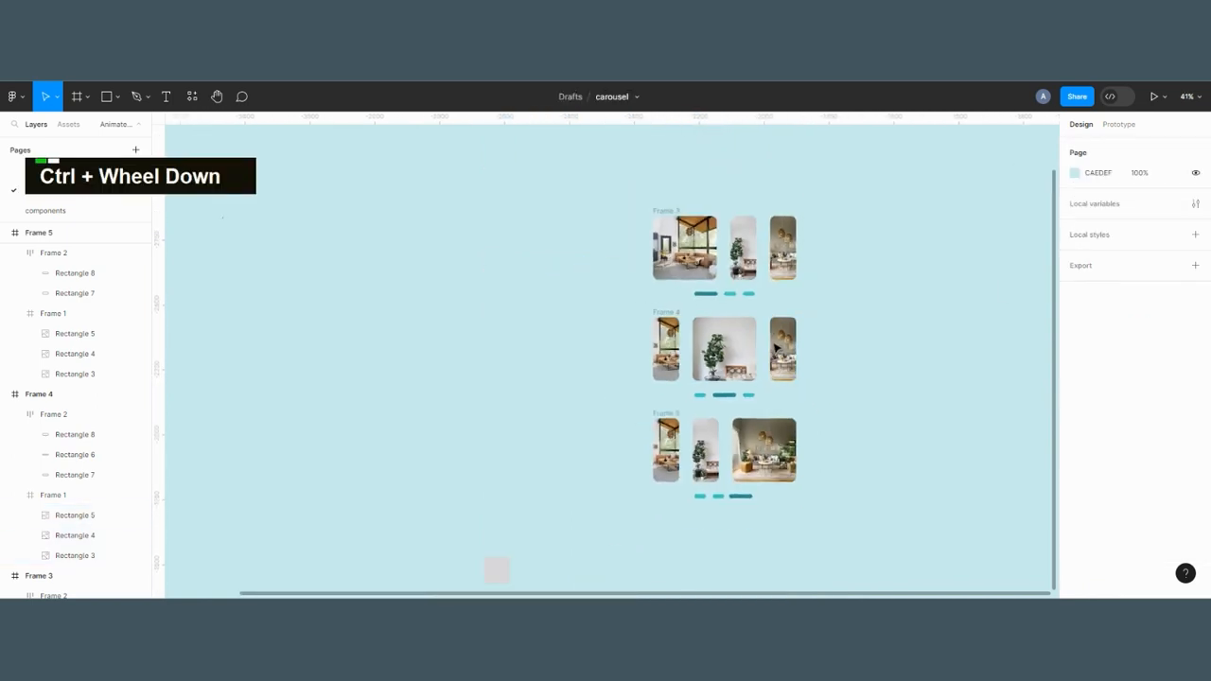
pyautogui.click(661, 214)
pyautogui.keyDown('shift'); pyautogui.click(668, 320); pyautogui.keyUp('shift')
pyautogui.keyDown('shift'); pyautogui.click(676, 428); pyautogui.keyUp('shift')
pyautogui.scroll(2, 800, 473)
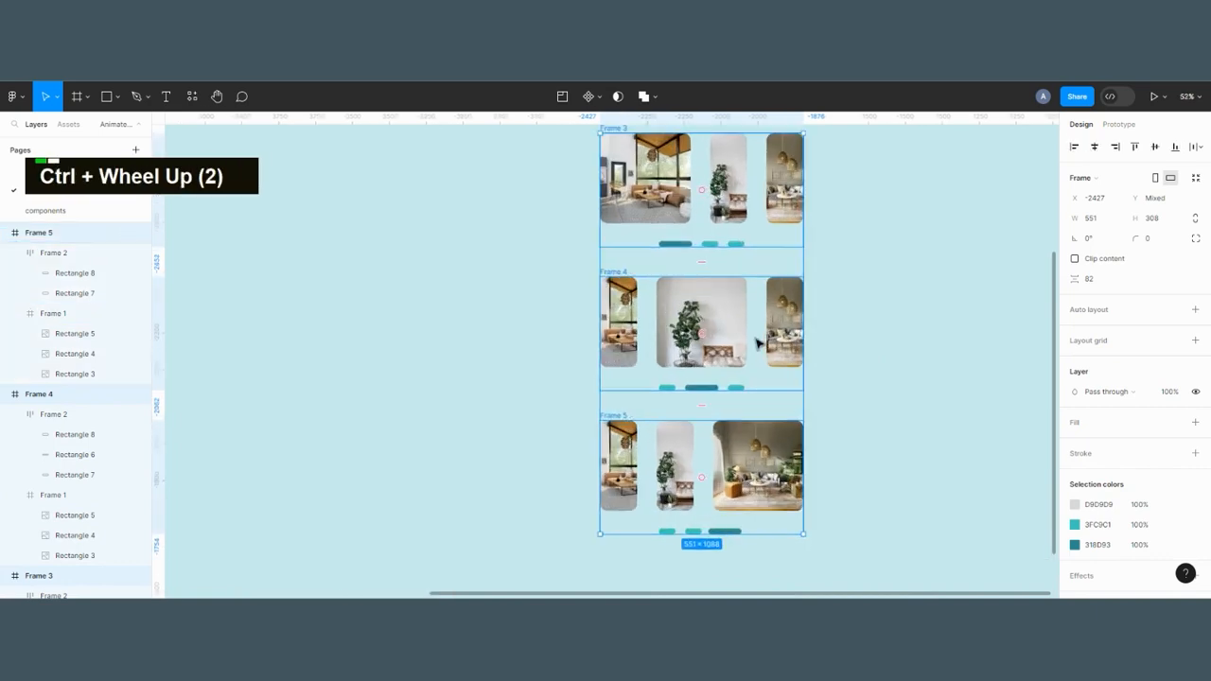
pyautogui.scroll(-1, 757, 341)
pyautogui.click(871, 373)
pyautogui.scroll(-2, 716, 386)
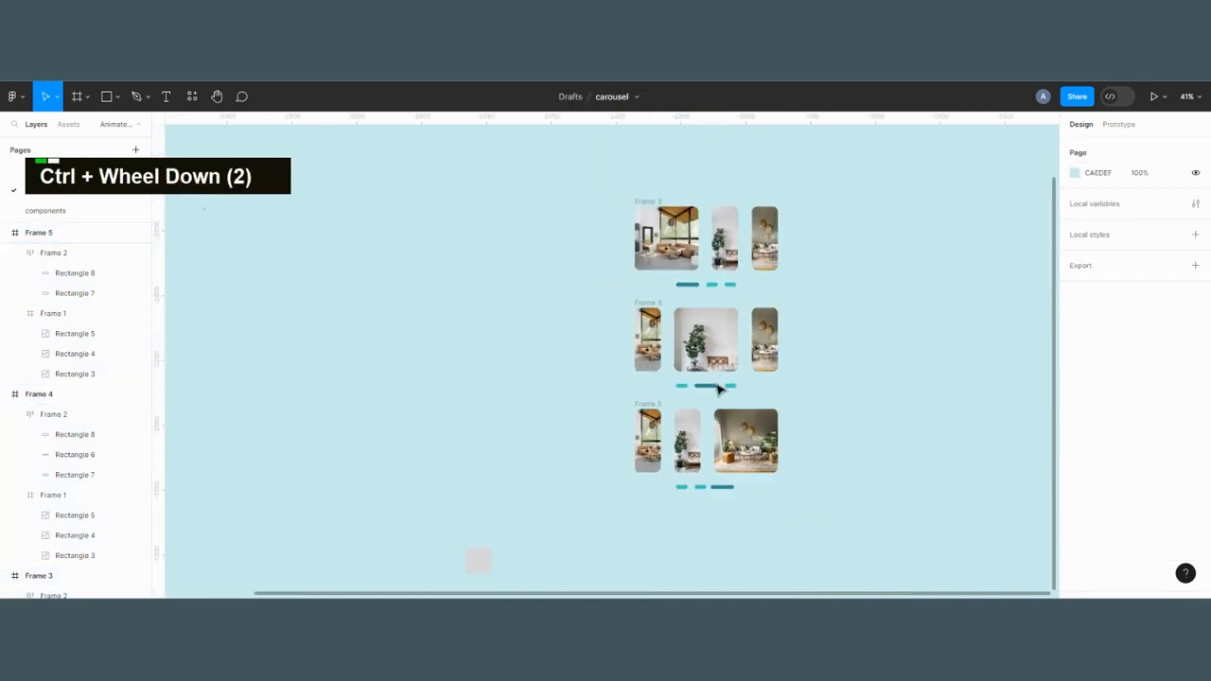
# - Combine the three carousel frames, Frame 3, Frame 4 and Frame 5, into one component set
pyautogui.click(660, 228)
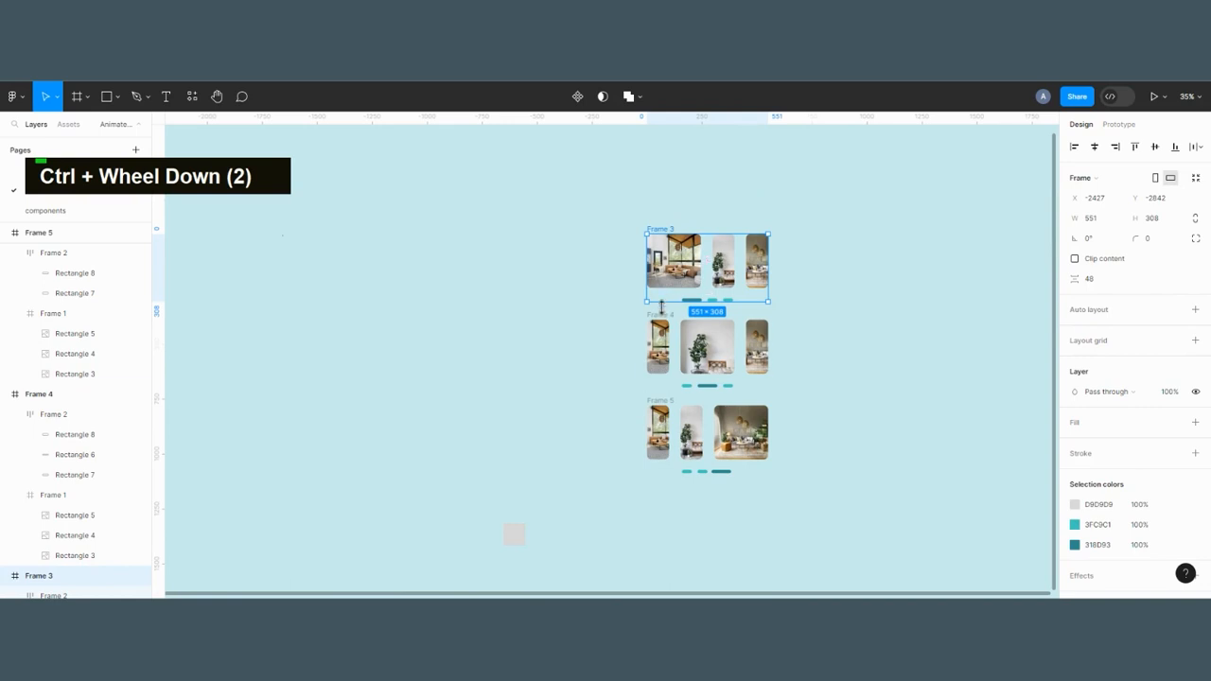
pyautogui.keyDown('shift'); pyautogui.click(662, 327); pyautogui.keyUp('shift')
pyautogui.keyDown('shift'); pyautogui.click(662, 409); pyautogui.keyUp('shift')
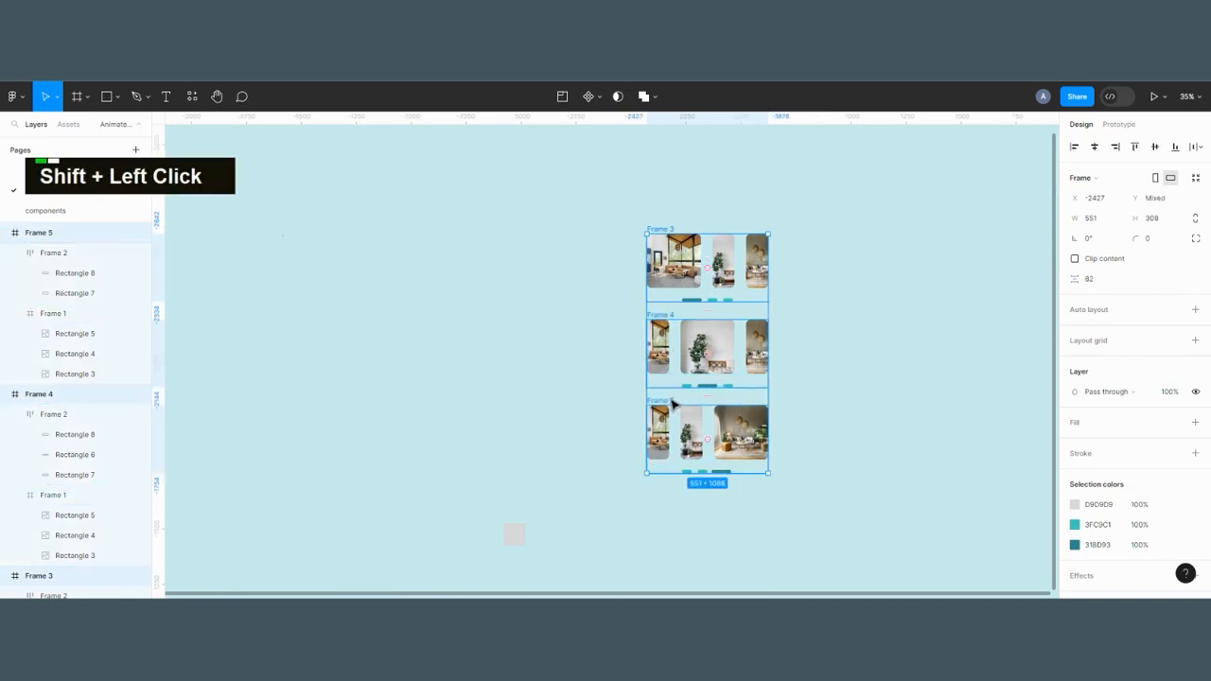
pyautogui.click(598, 95)
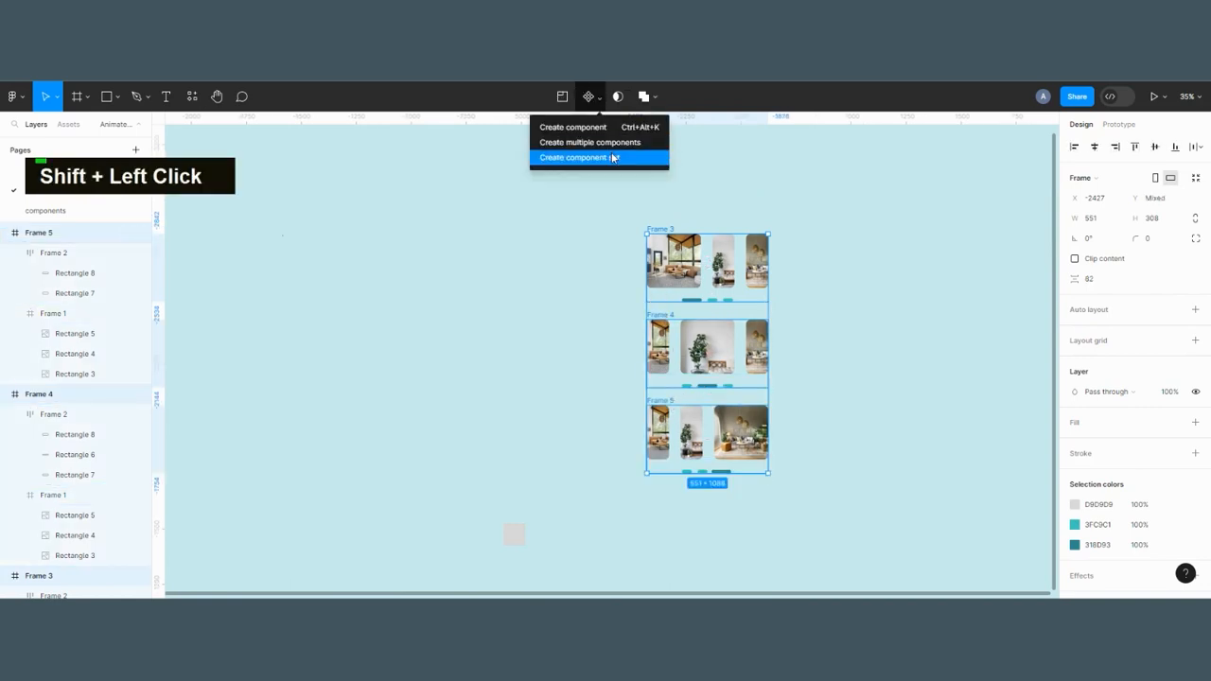
pyautogui.click(617, 158)
pyautogui.click(808, 308)
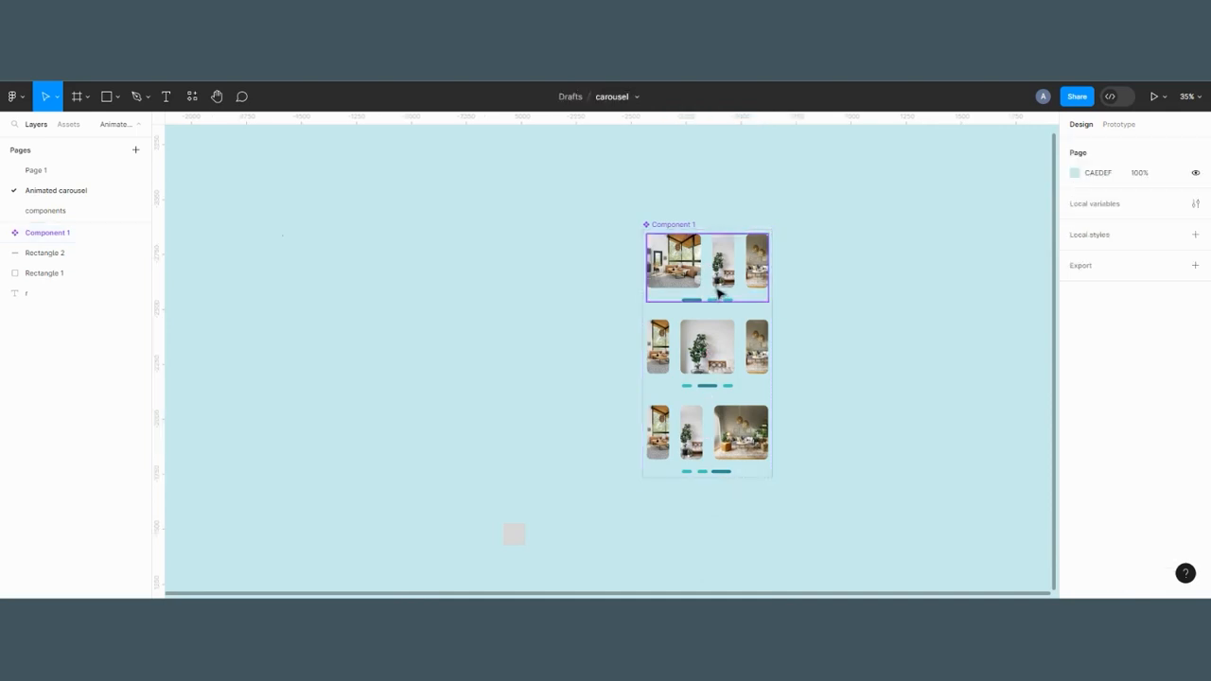
# - Switch from design to prototype mode for the carousel component set
pyautogui.scroll(2, 724, 279)
pyautogui.click(1121, 130)
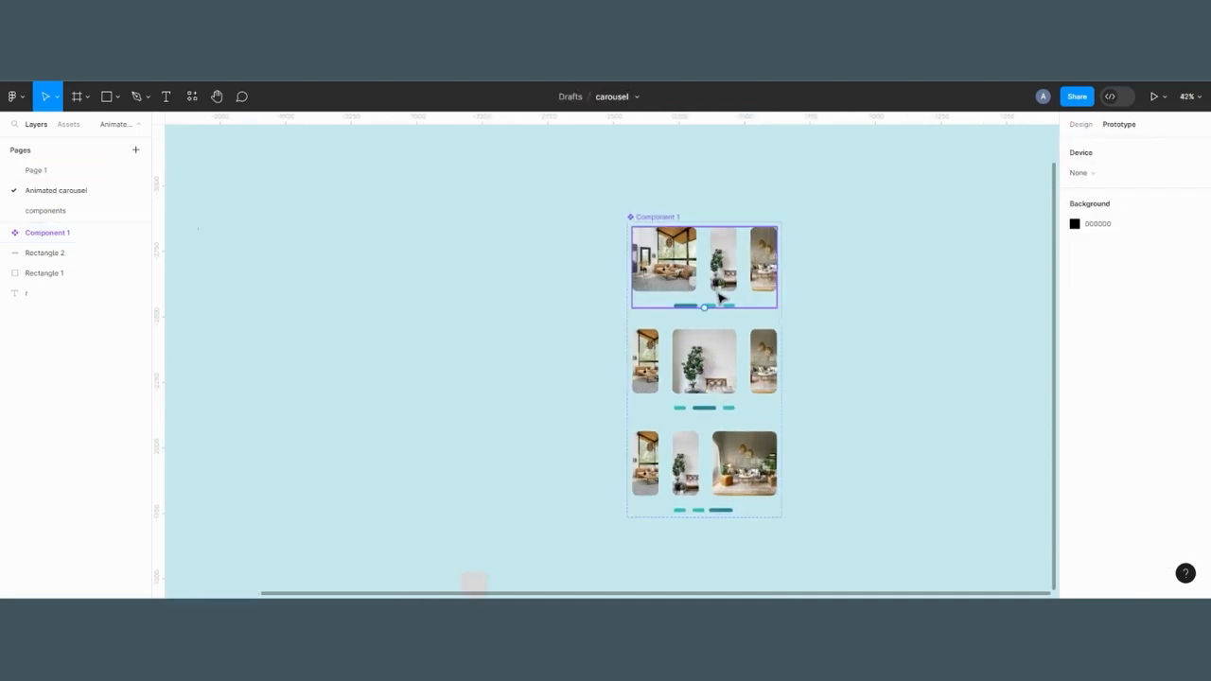
pyautogui.scroll(1, 700, 303)
pyautogui.scroll(-2, 709, 284)
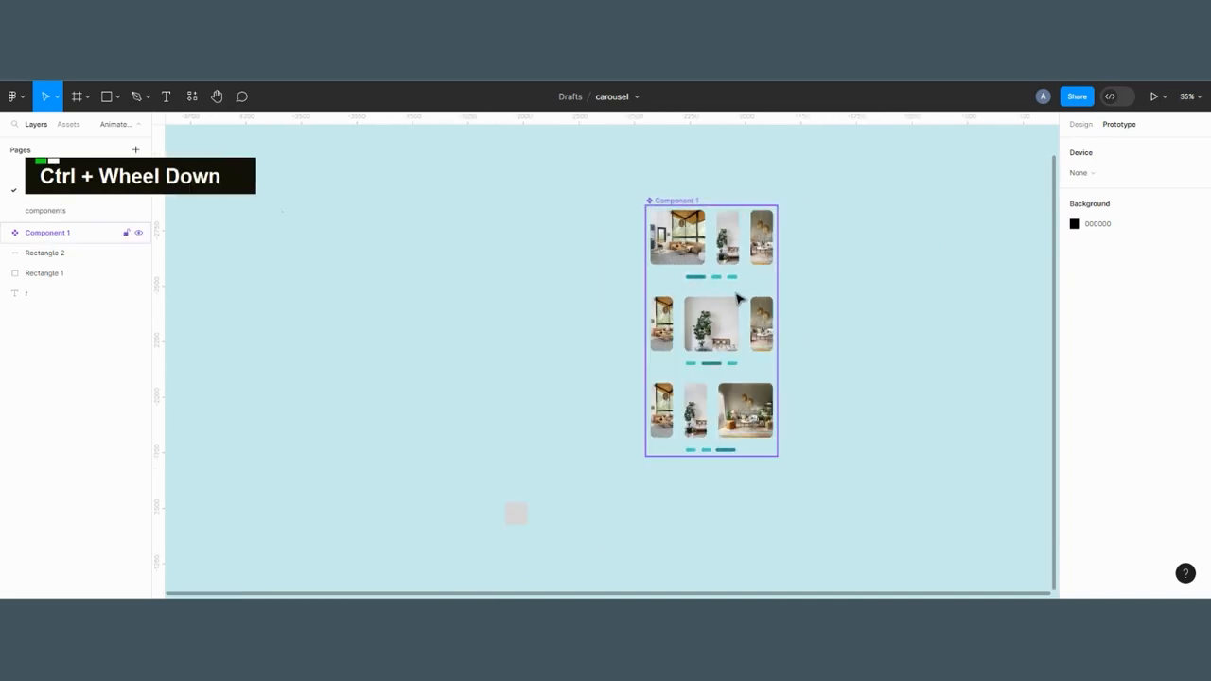
pyautogui.scroll(2, 736, 295)
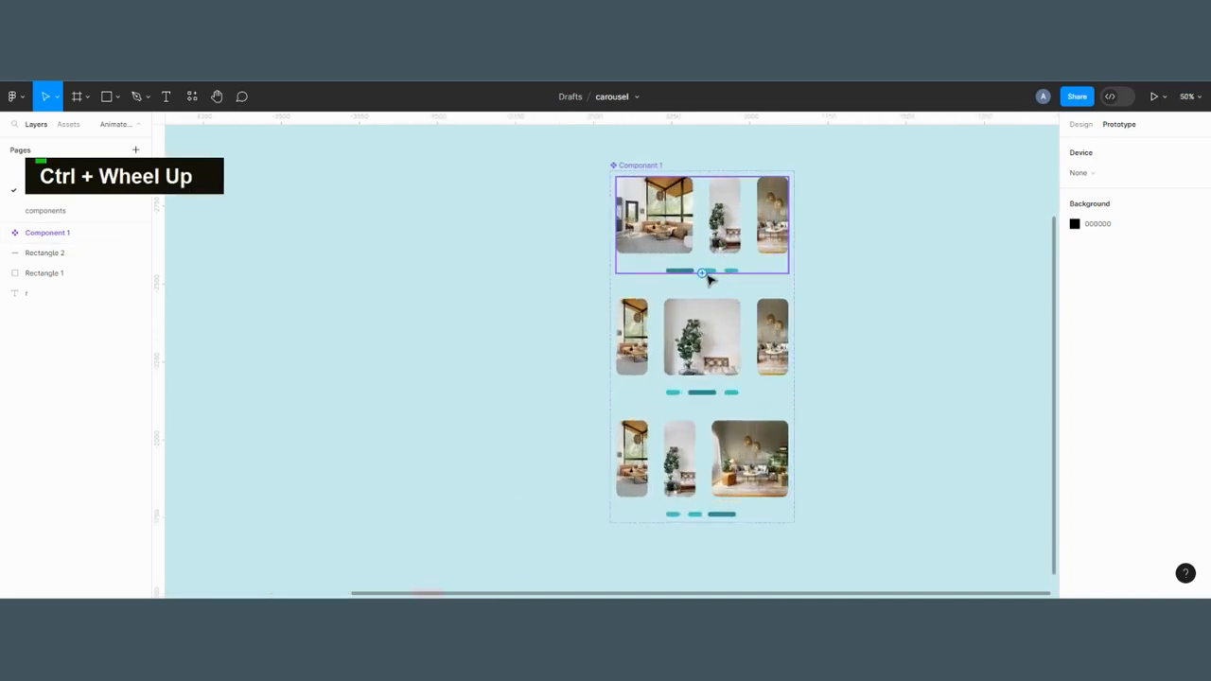
pyautogui.doubleClick(724, 244)
pyautogui.click(817, 241)
pyautogui.doubleClick(729, 218)
pyautogui.click(851, 228)
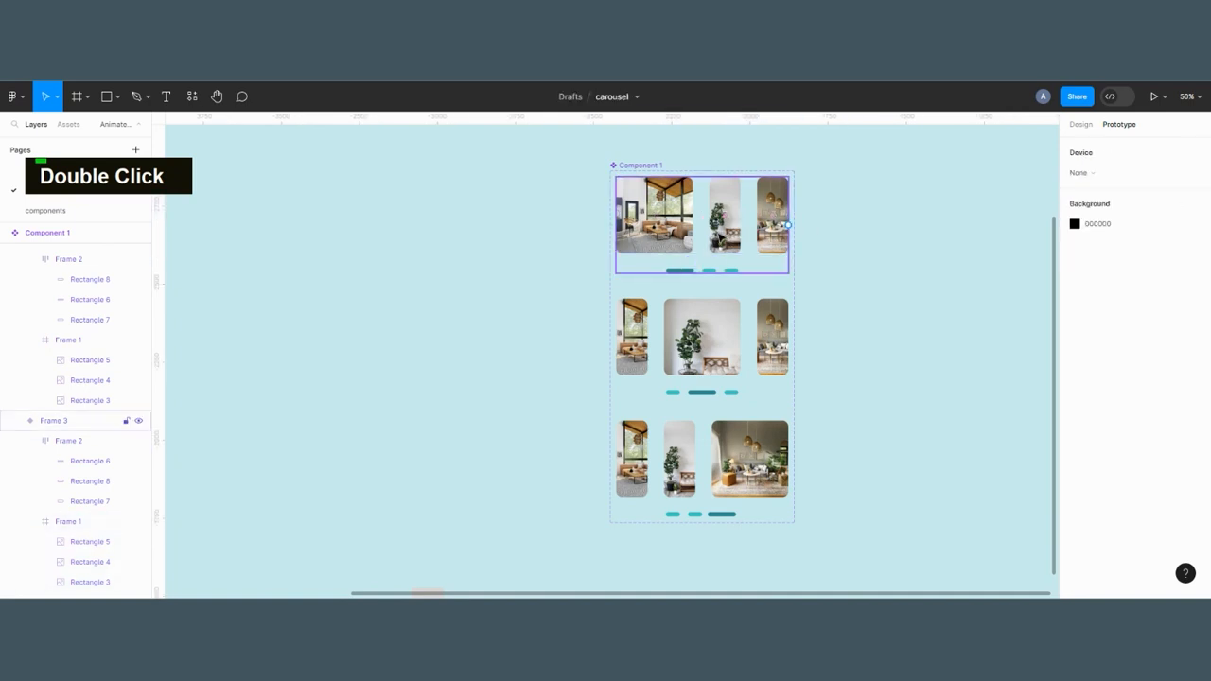
# - Link the plant photo in the first carousel variant to Frame 4 on click, using Smart animate with Gentle easing
pyautogui.doubleClick(720, 235)
pyautogui.doubleClick(724, 244)
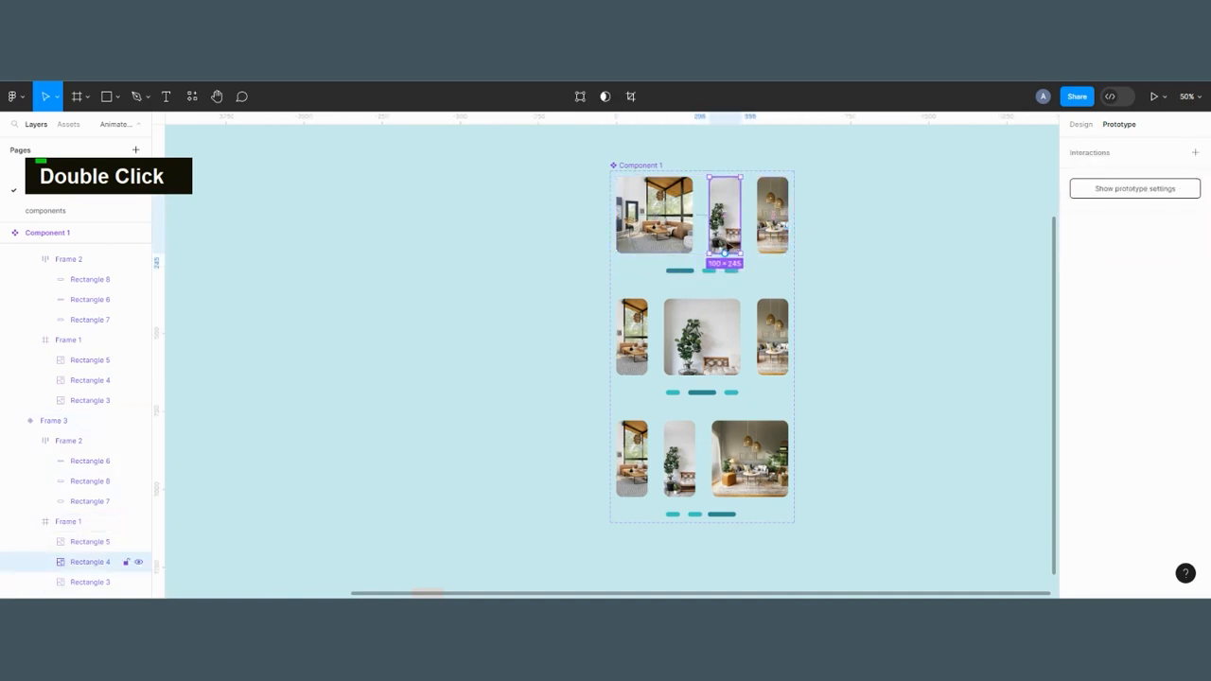
pyautogui.moveTo(727, 255); pyautogui.dragTo(742, 371)
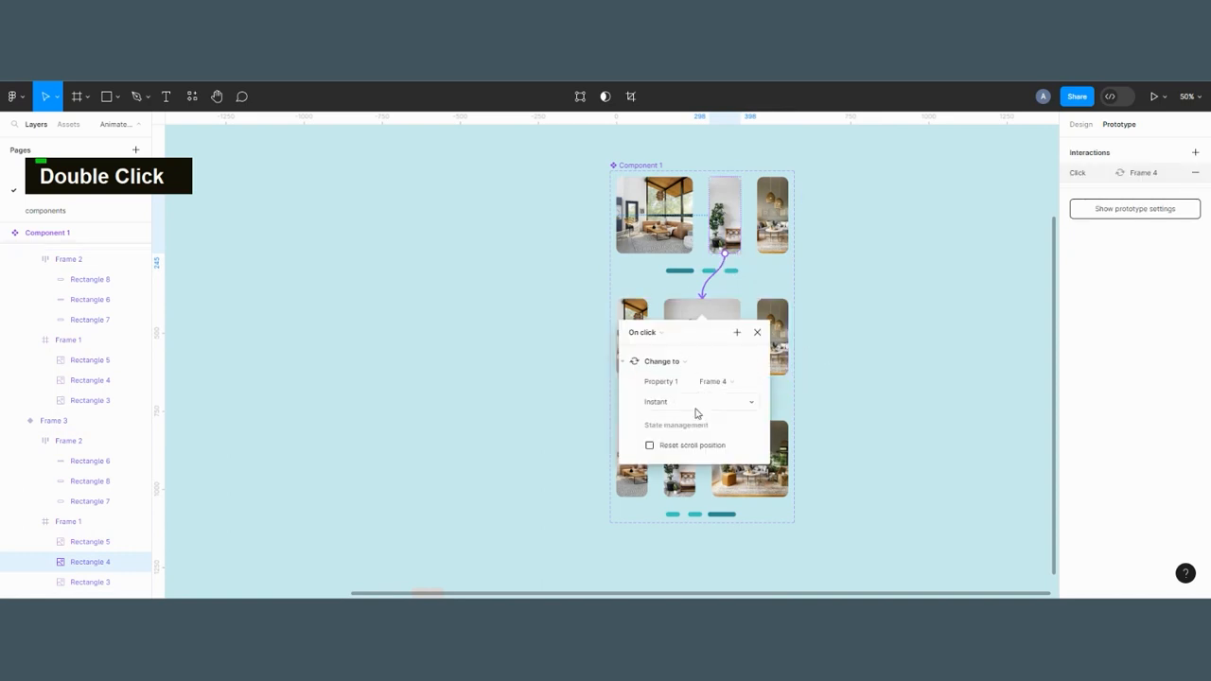
pyautogui.click(693, 405)
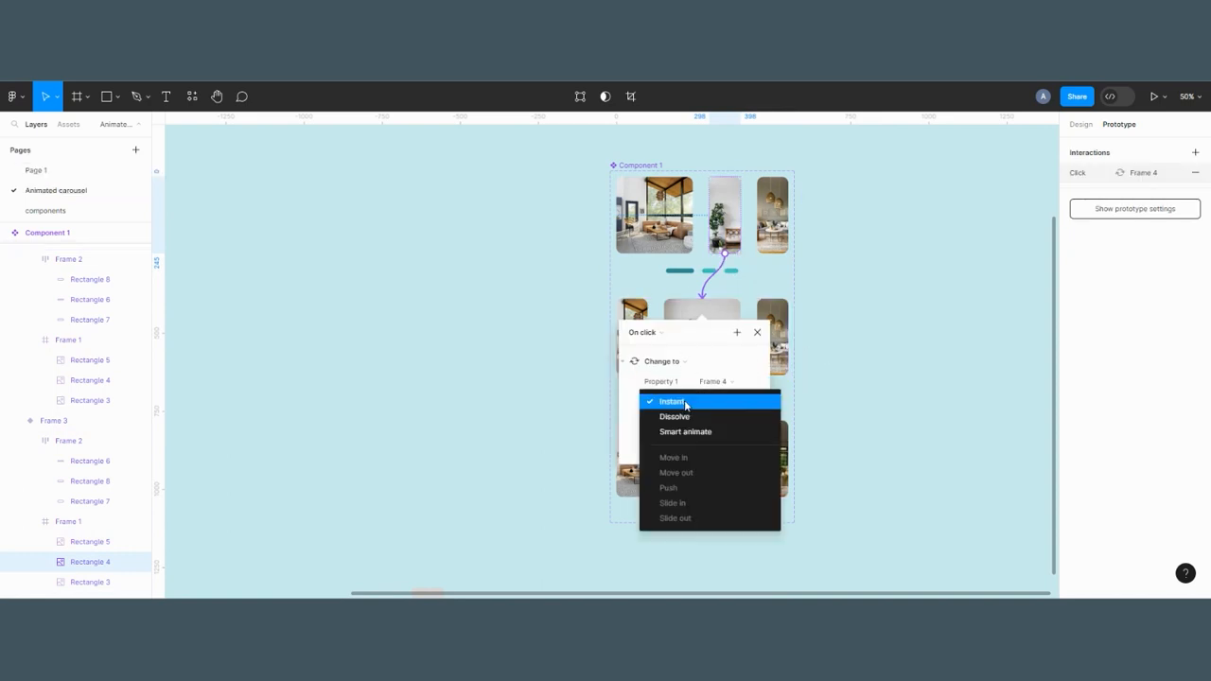
pyautogui.click(698, 431)
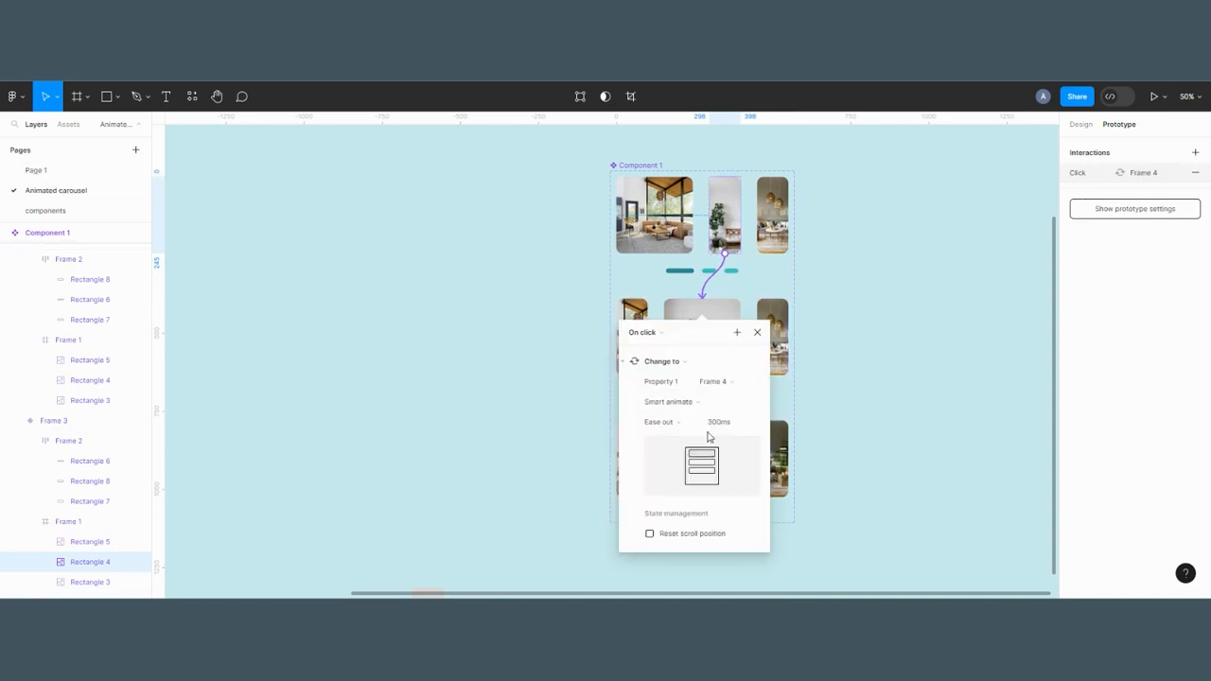
pyautogui.click(687, 426)
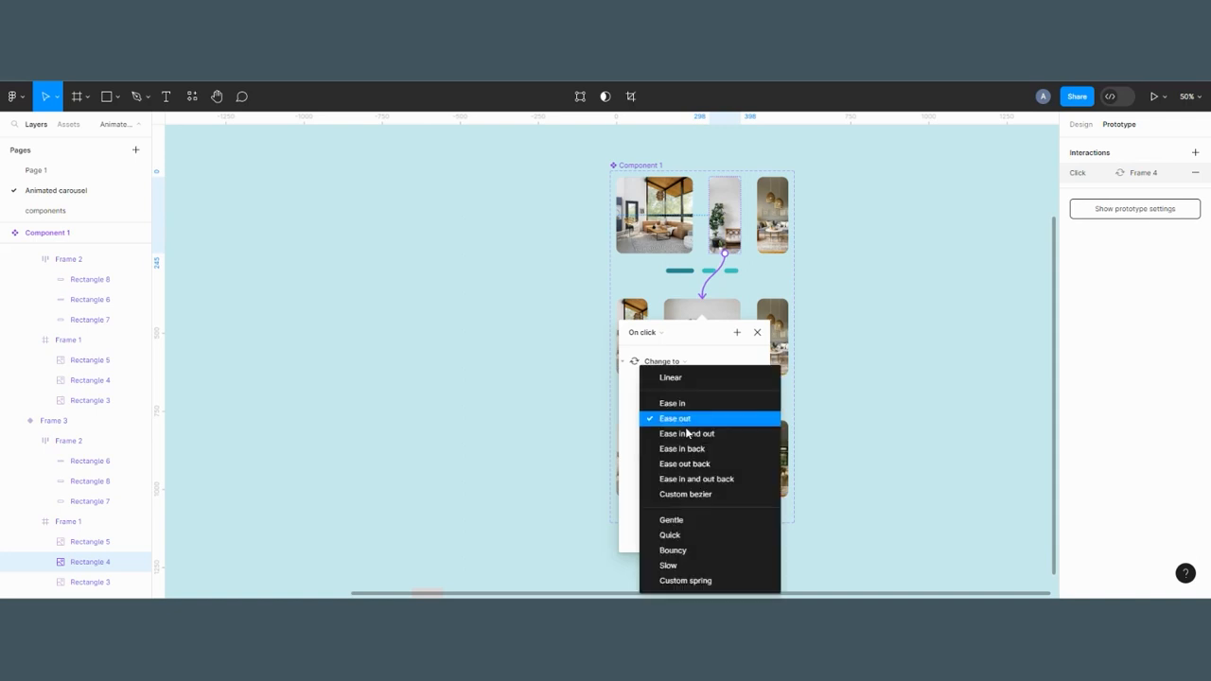
pyautogui.click(697, 521)
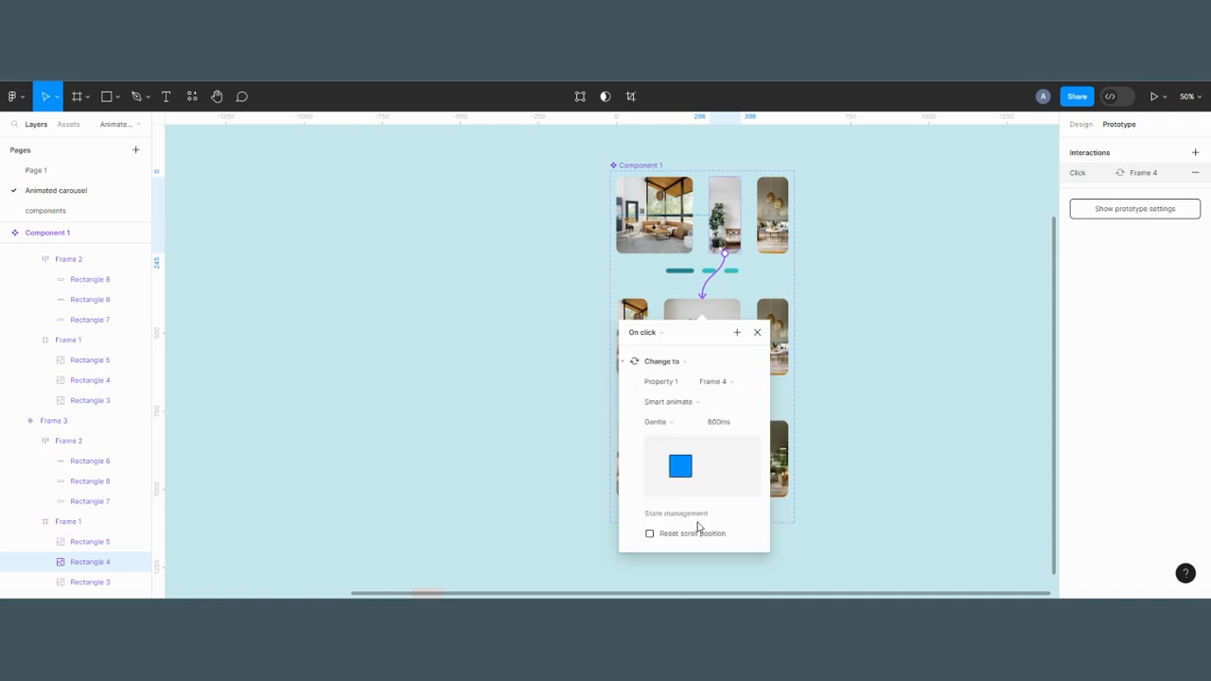
pyautogui.click(756, 333)
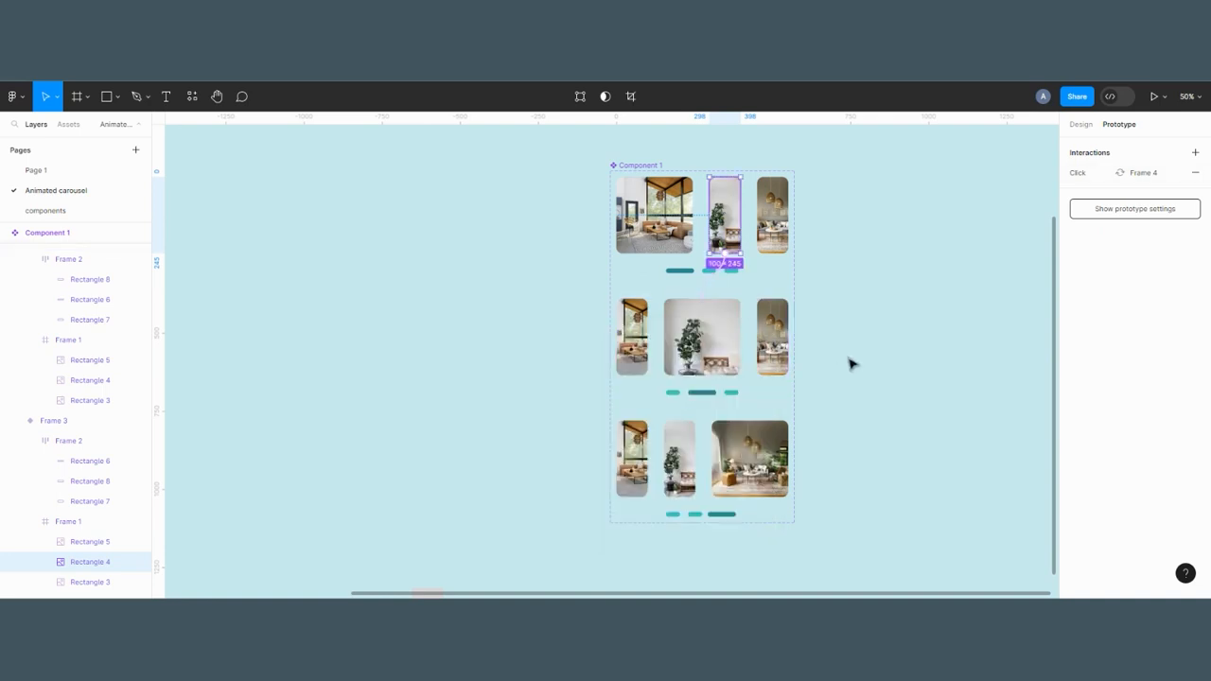
# - Link the pendant-lamp photo in the first carousel variant to Frame 5 on click with Gentle Smart animate
pyautogui.keyDown('ctrl'); pyautogui.scroll(2, 805, 362); pyautogui.keyUp('ctrl')
pyautogui.doubleClick(765, 218)
pyautogui.doubleClick(767, 219)
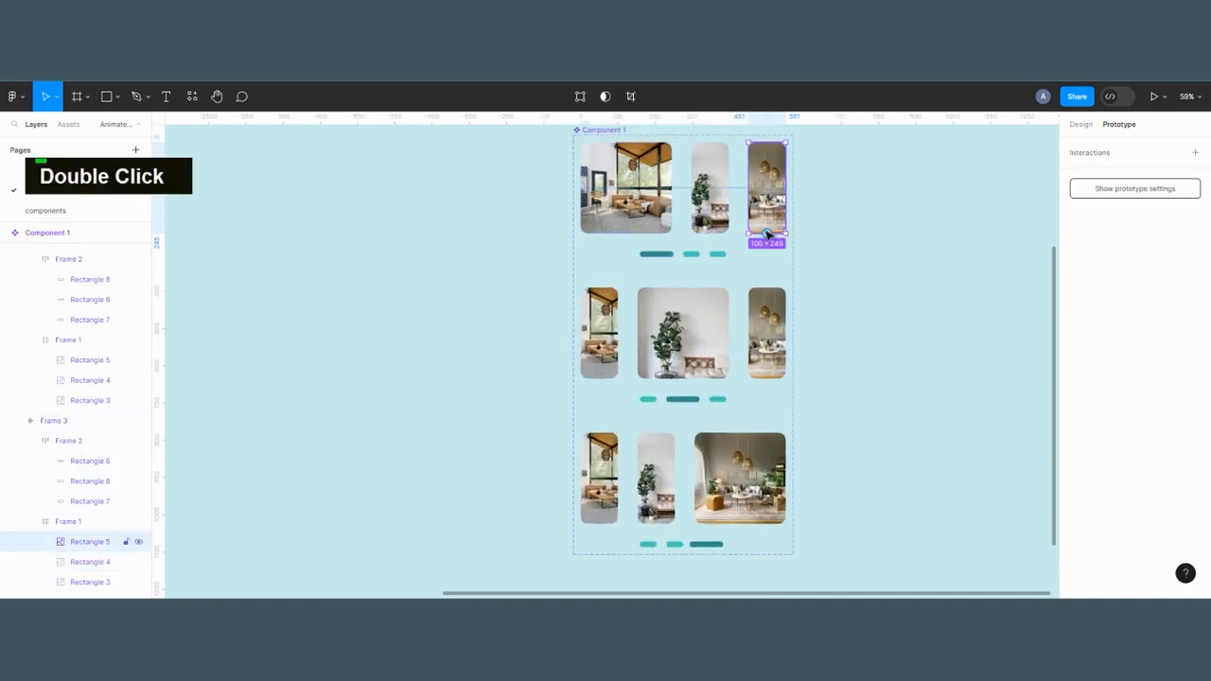
pyautogui.moveTo(766, 233); pyautogui.dragTo(706, 498)
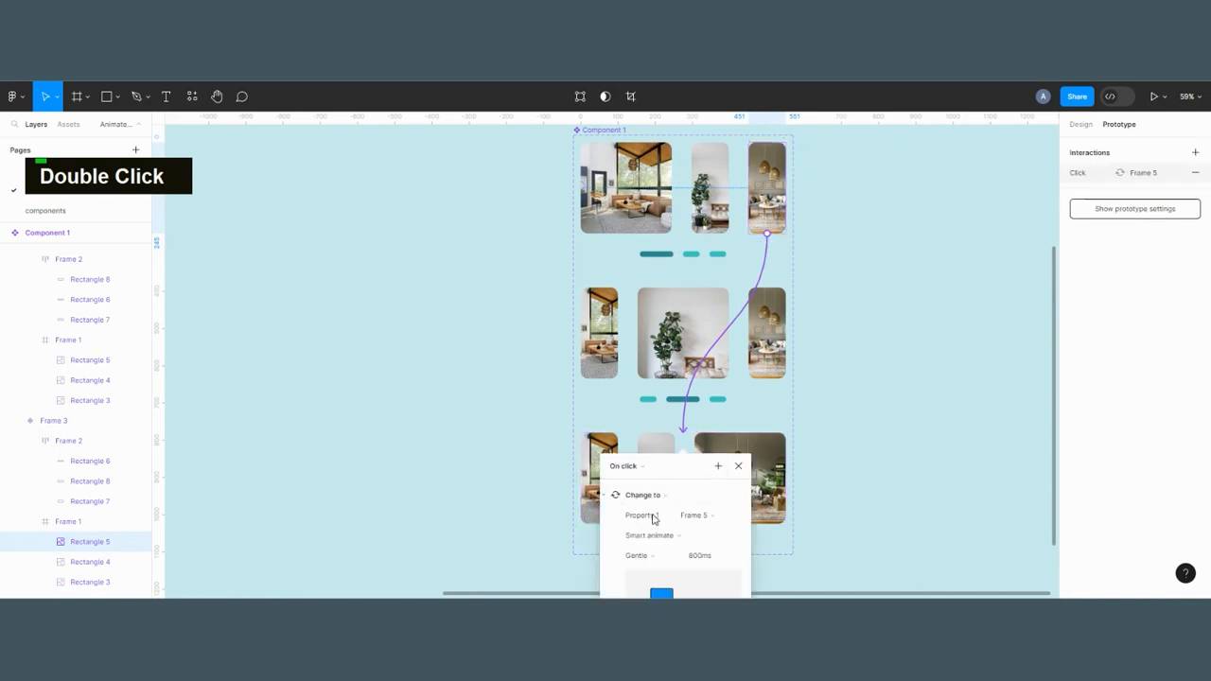
pyautogui.click(851, 426)
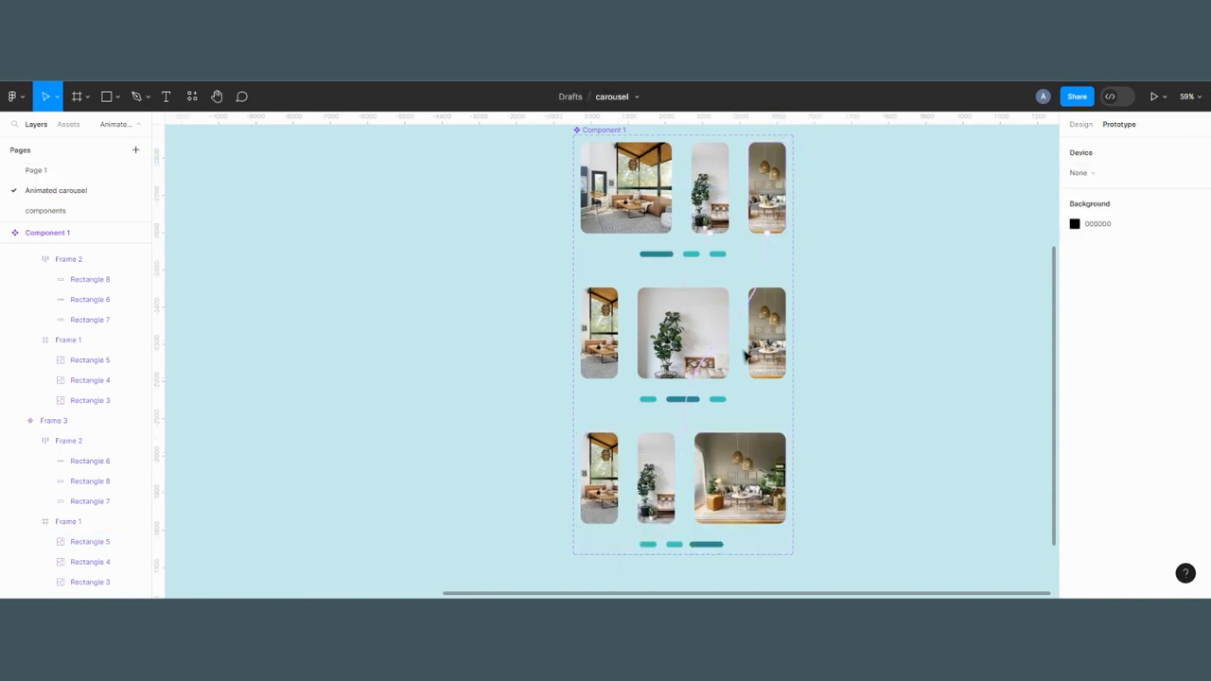
# - Link the narrow living-room photo in the second carousel variant to Frame 3 on click with Gentle Smart animate
pyautogui.doubleClick(607, 331)
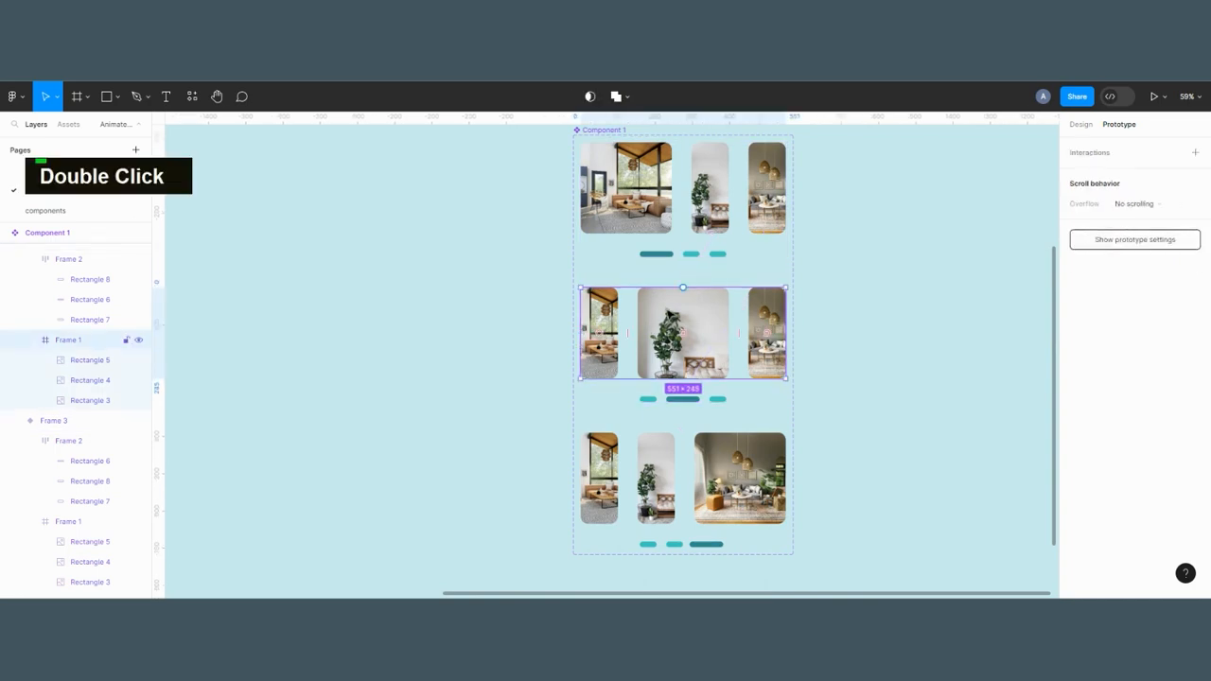
pyautogui.click(800, 338)
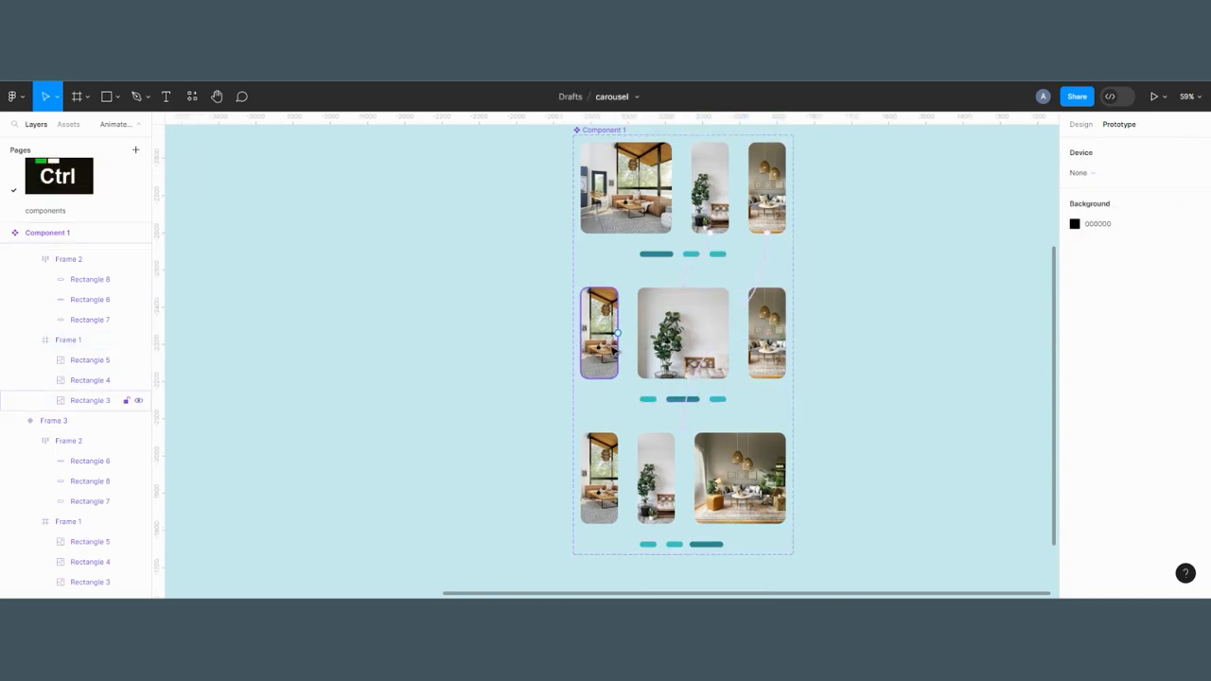
pyautogui.keyDown('ctrl'); pyautogui.click(617, 333); pyautogui.keyUp('ctrl')
pyautogui.moveTo(619, 333); pyautogui.dragTo(657, 219)
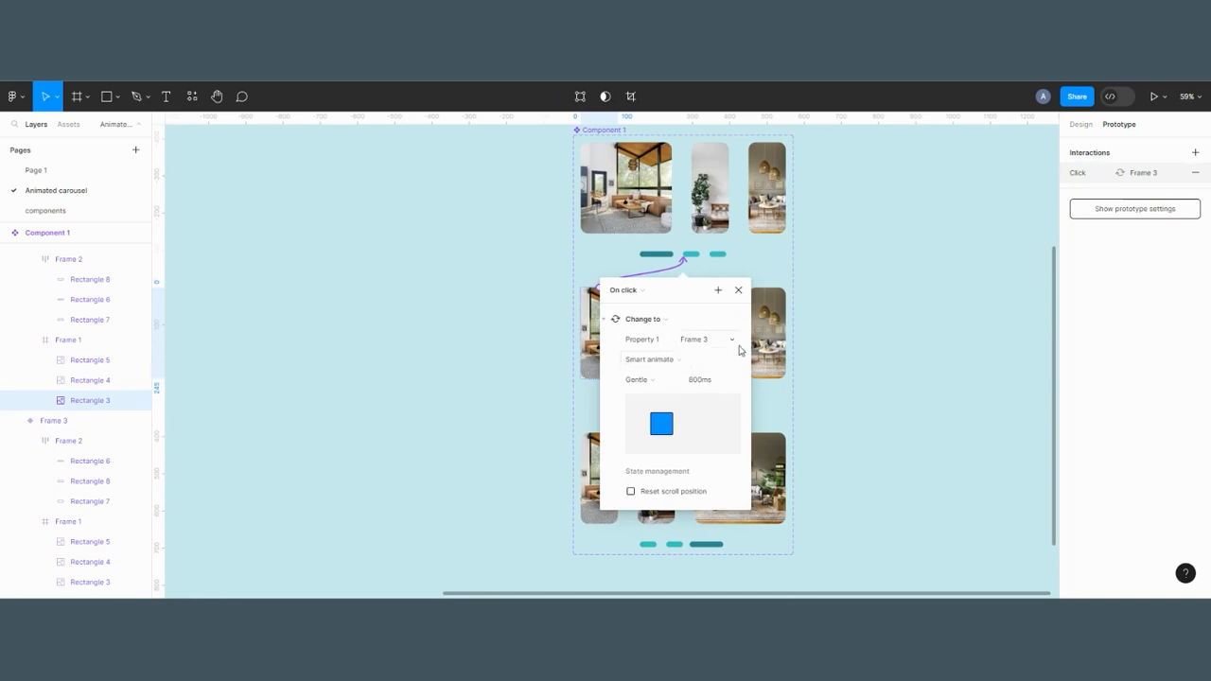
pyautogui.click(895, 313)
# - Link the pendant-lamp photo in the second carousel variant to the third variant, Frame 5
pyautogui.doubleClick(692, 339)
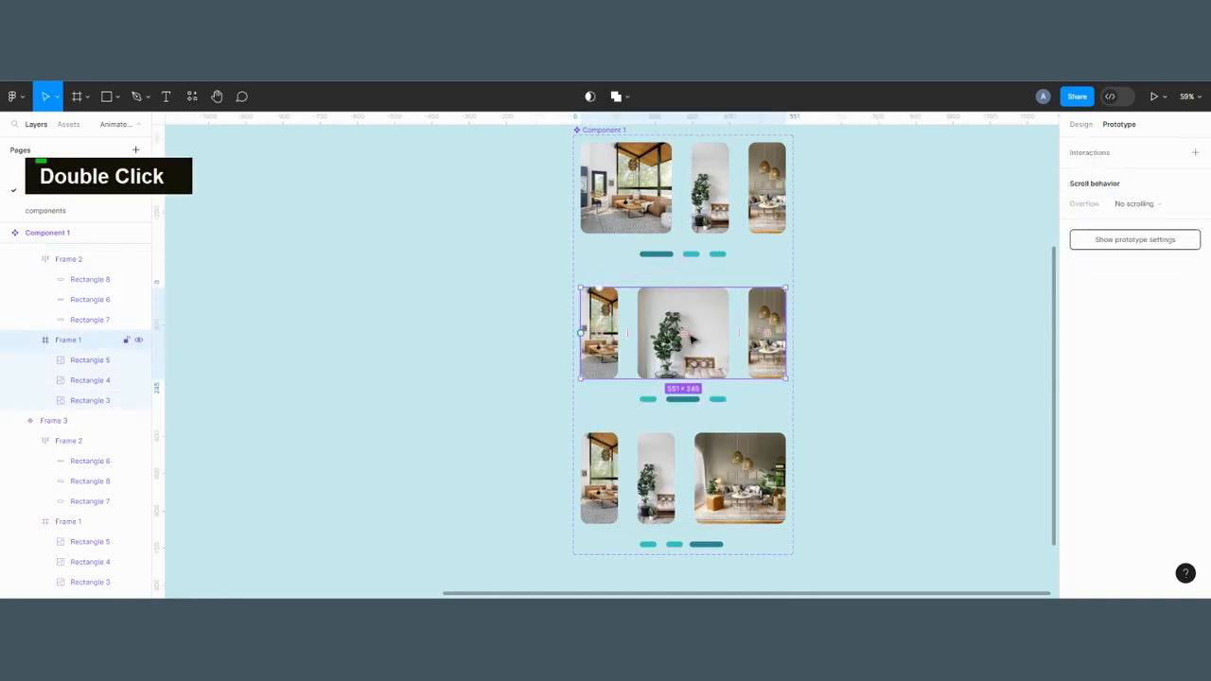
pyautogui.press('ctrl')
pyautogui.doubleClick(762, 360)
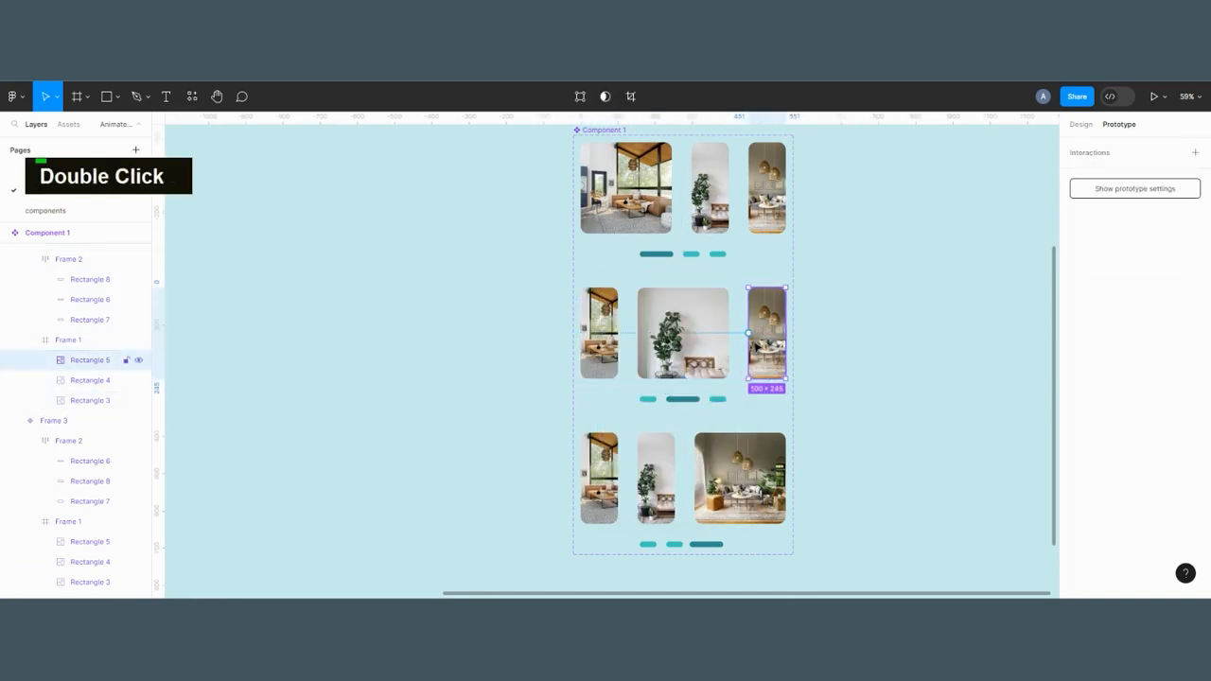
pyautogui.moveTo(749, 333); pyautogui.dragTo(664, 506)
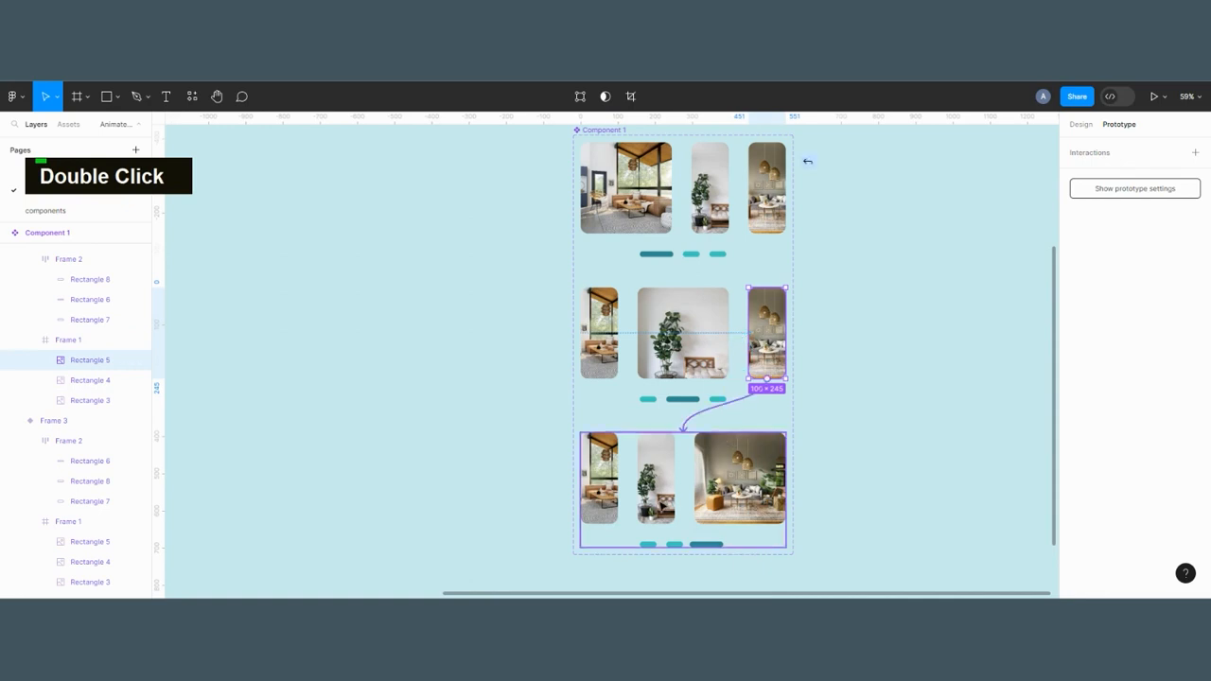
pyautogui.click(850, 412)
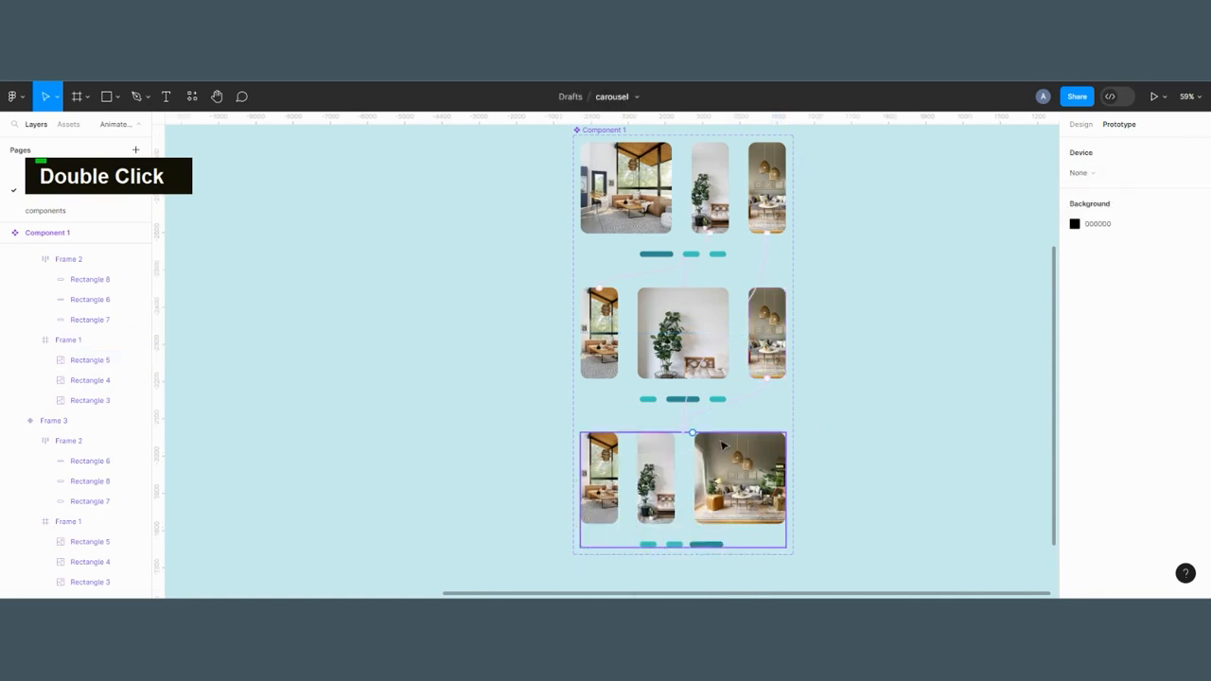
# - Link the plant photo in the third carousel variant to the second variant, Frame 4
pyautogui.press('ctrl')
pyautogui.keyDown('ctrl'); pyautogui.click(638, 480); pyautogui.keyUp('ctrl')
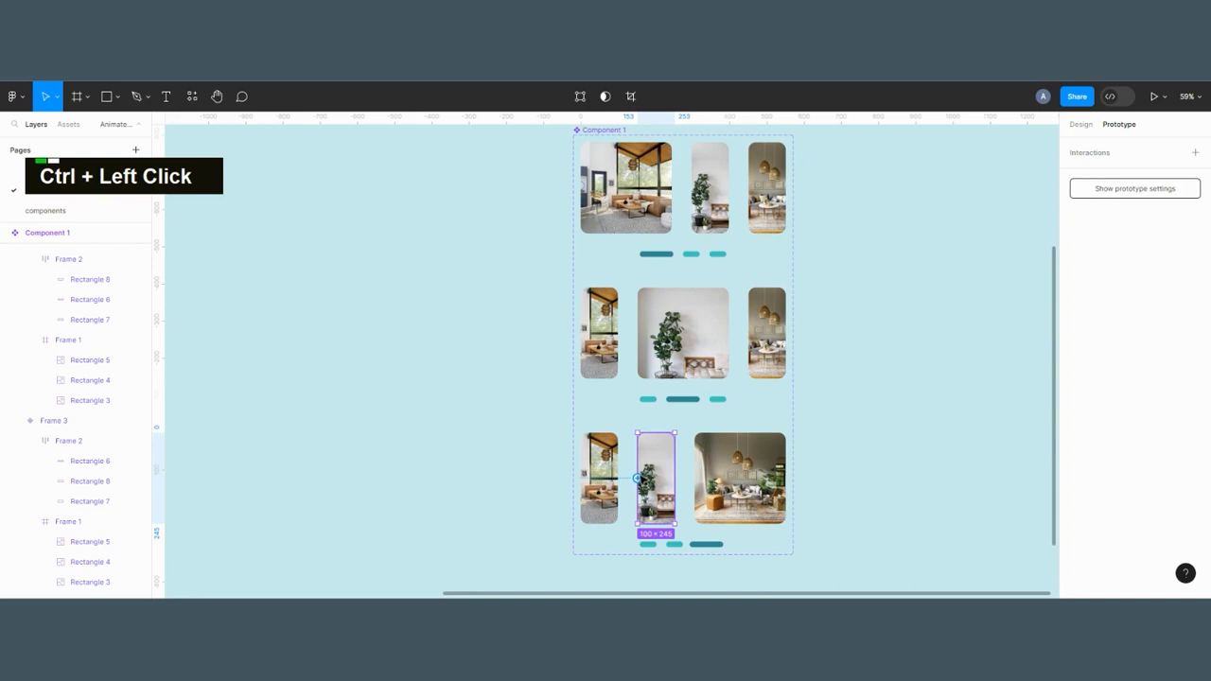
pyautogui.moveTo(655, 430); pyautogui.dragTo(672, 388)
# - Link the narrow living-room photo in the third carousel variant to the first variant, Frame 3
pyautogui.keyDown('ctrl'); pyautogui.click(586, 478); pyautogui.keyUp('ctrl')
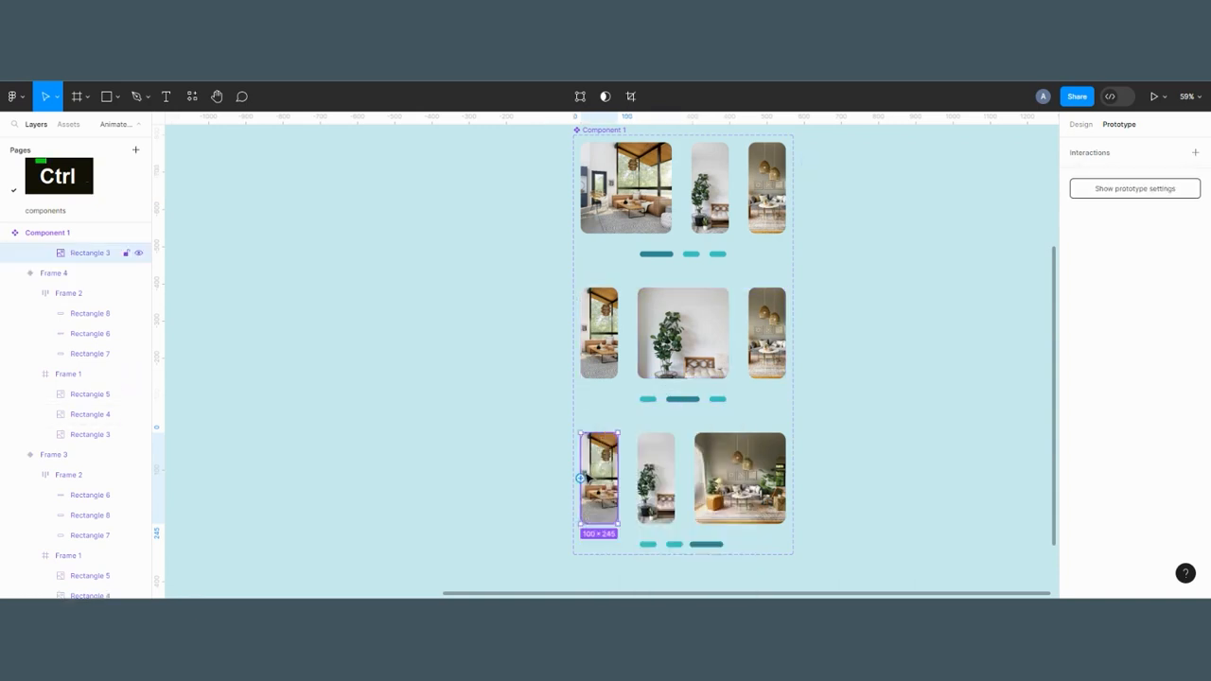
pyautogui.moveTo(615, 421); pyautogui.dragTo(665, 253)
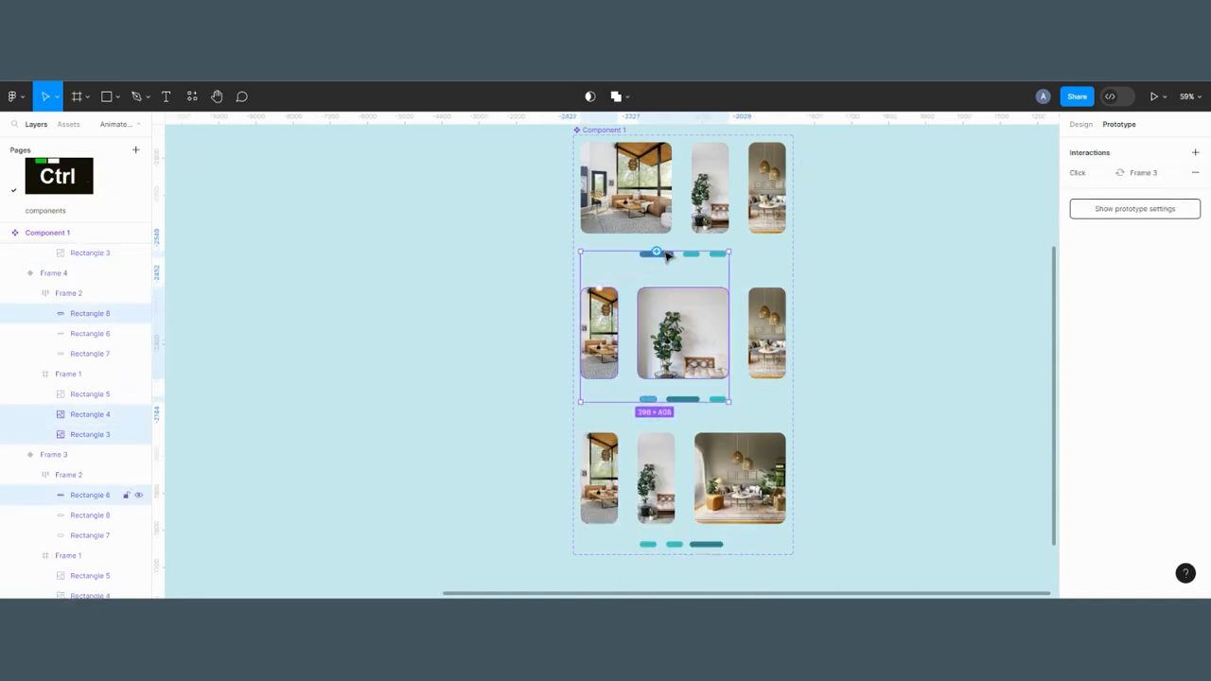
pyautogui.click(880, 407)
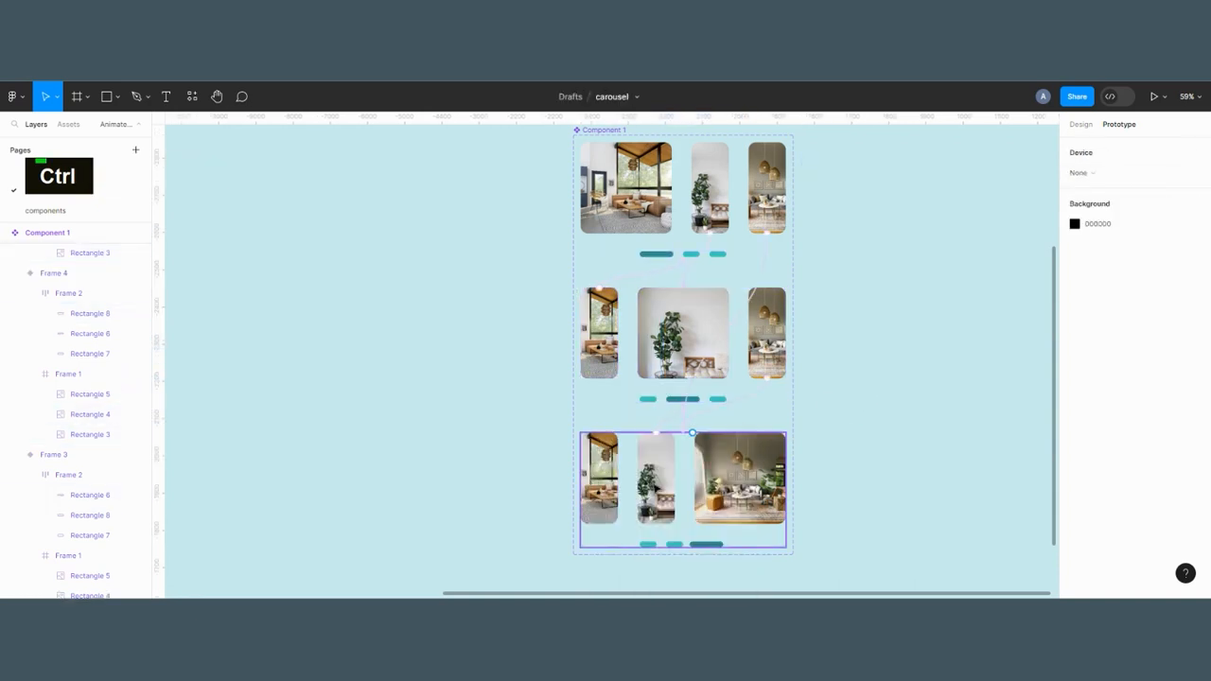
pyautogui.keyDown('ctrl'); pyautogui.click(615, 482); pyautogui.keyUp('ctrl')
pyautogui.click(567, 495)
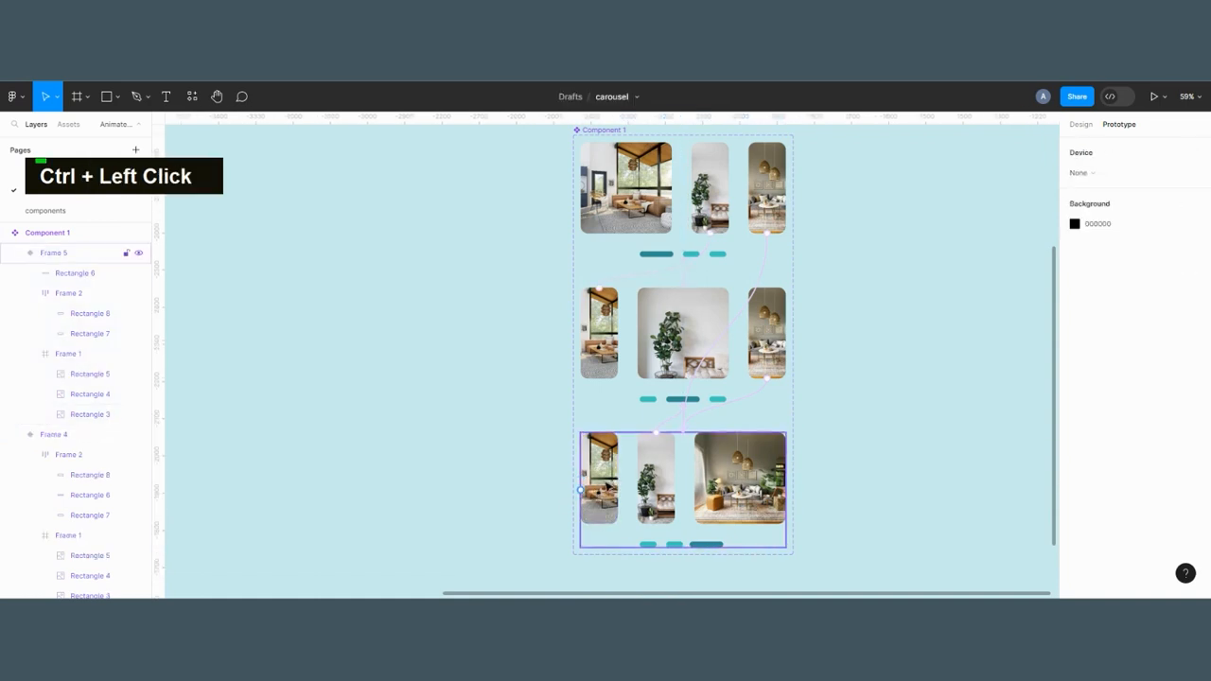
pyautogui.keyDown('ctrl'); pyautogui.click(616, 480); pyautogui.keyUp('ctrl')
pyautogui.moveTo(619, 477); pyautogui.dragTo(683, 261)
pyautogui.click(867, 312)
# - Review the prototype connections between the photos of the three carousel variants
pyautogui.keyDown('ctrl'); pyautogui.scroll(5, 633, 256); pyautogui.keyUp('ctrl')
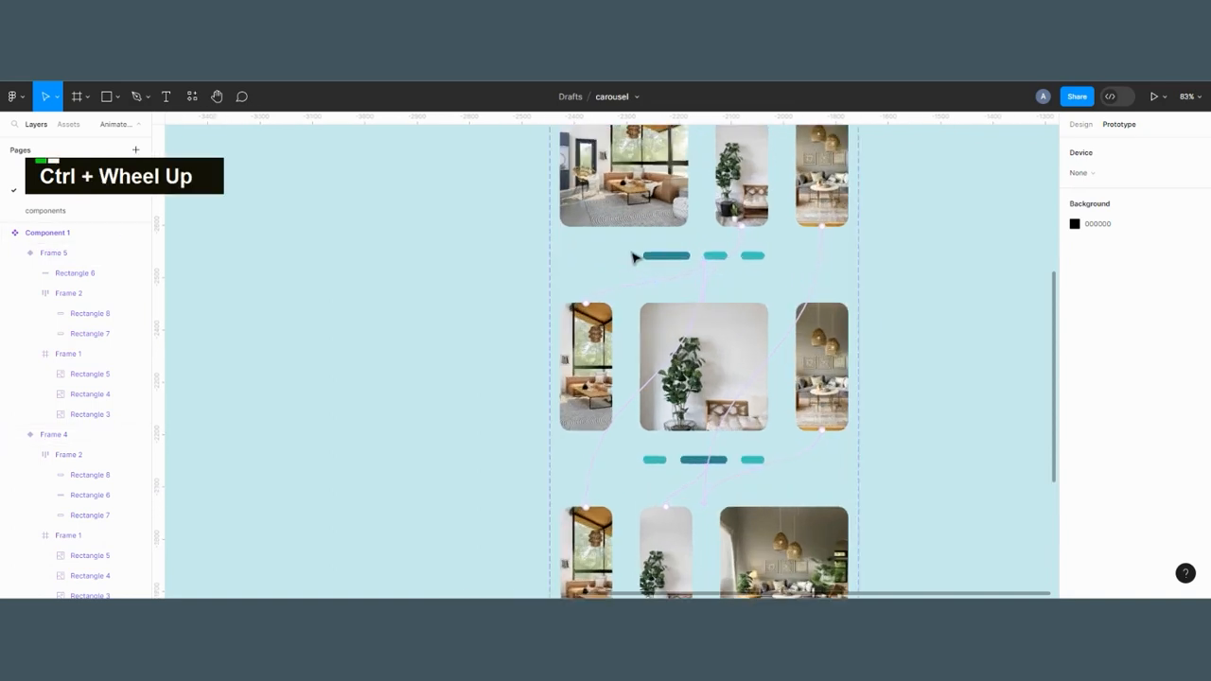
pyautogui.keyDown('ctrl'); pyautogui.scroll(-4, 649, 264); pyautogui.keyUp('ctrl')
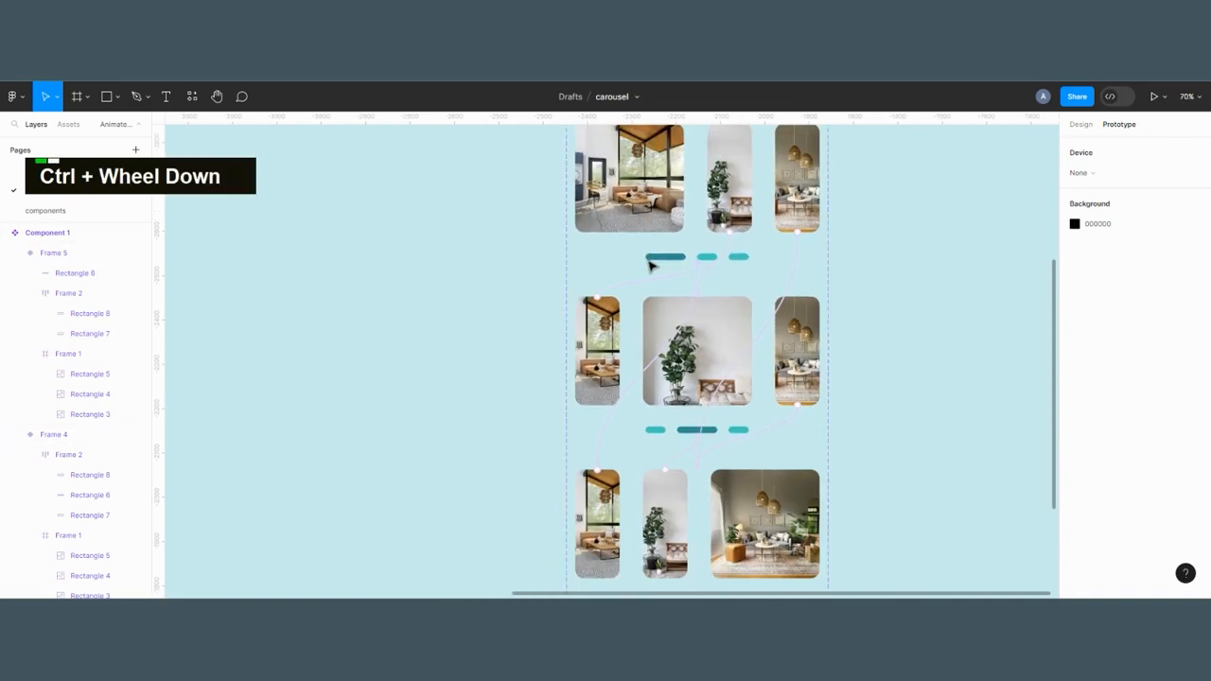
pyautogui.keyDown('ctrl'); pyautogui.scroll(-3, 770, 416); pyautogui.keyUp('ctrl')
pyautogui.keyDown('ctrl'); pyautogui.scroll(5, 728, 359); pyautogui.keyUp('ctrl')
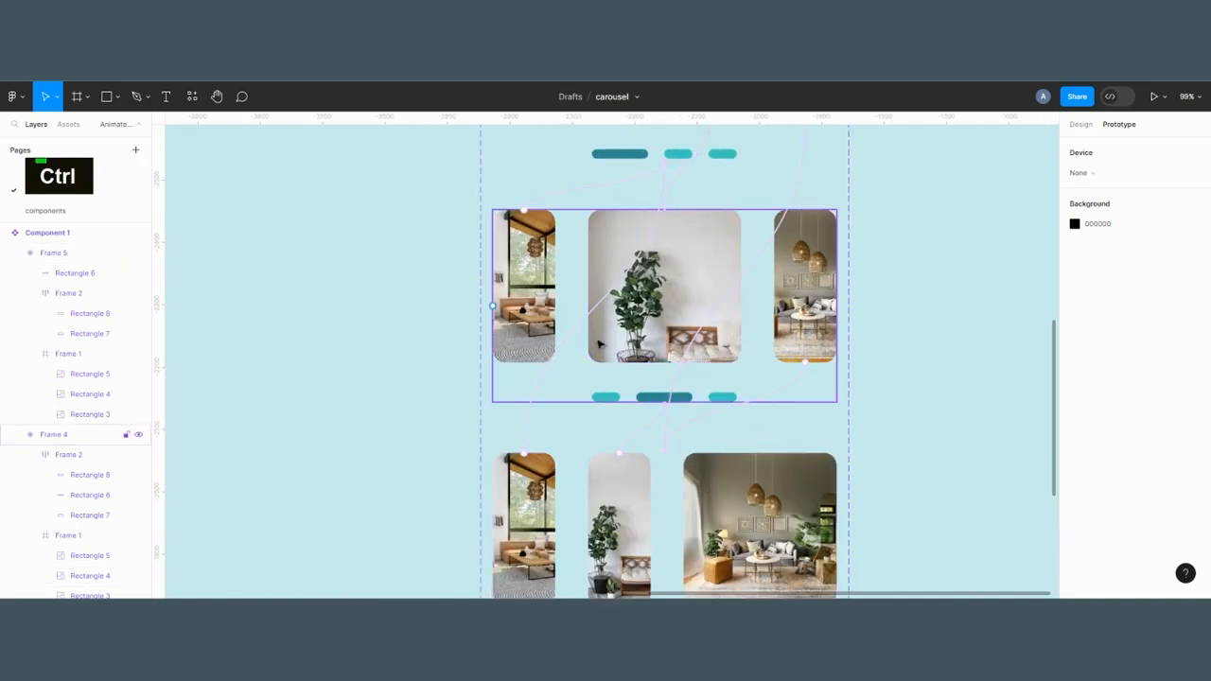
pyautogui.keyDown('ctrl'); pyautogui.scroll(-4, 589, 387); pyautogui.keyUp('ctrl')
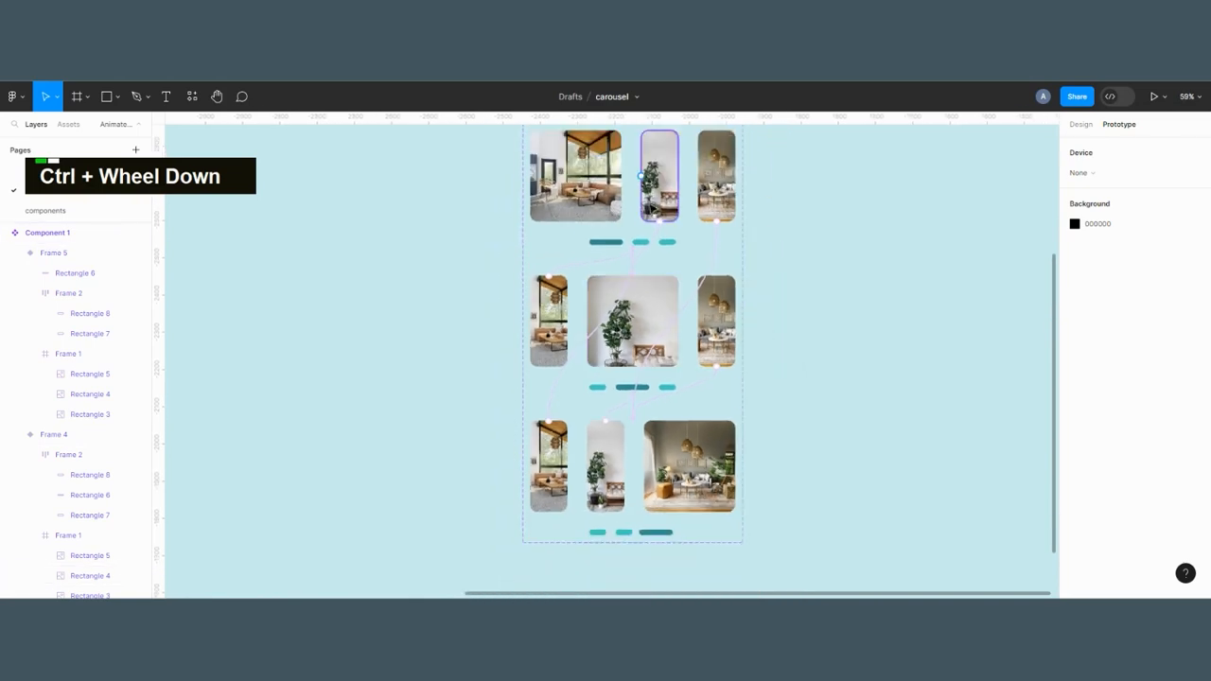
pyautogui.keyDown('ctrl'); pyautogui.scroll(5, 589, 387); pyautogui.keyUp('ctrl')
pyautogui.keyDown('ctrl'); pyautogui.scroll(-4, 733, 326); pyautogui.keyUp('ctrl')
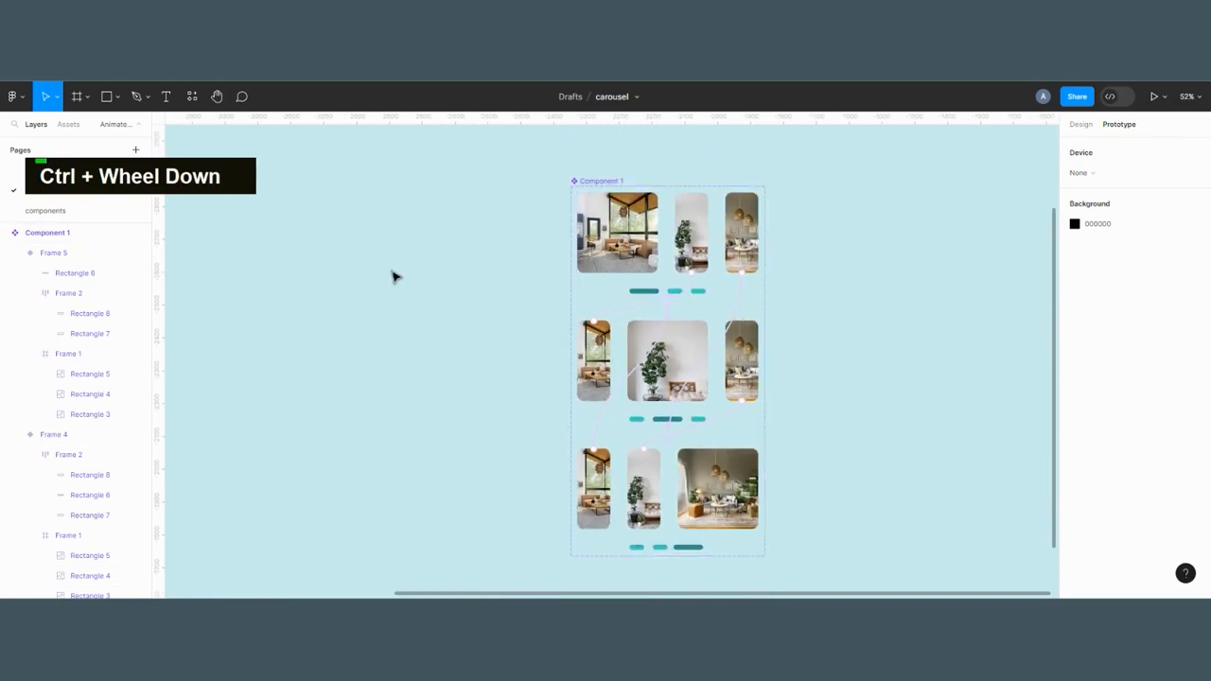
# - Draw a new frame of about 1022 × 490 on the empty canvas to the left of the carousel component set
pyautogui.keyDown('ctrl'); pyautogui.scroll(-2, 558, 331); pyautogui.keyUp('ctrl')
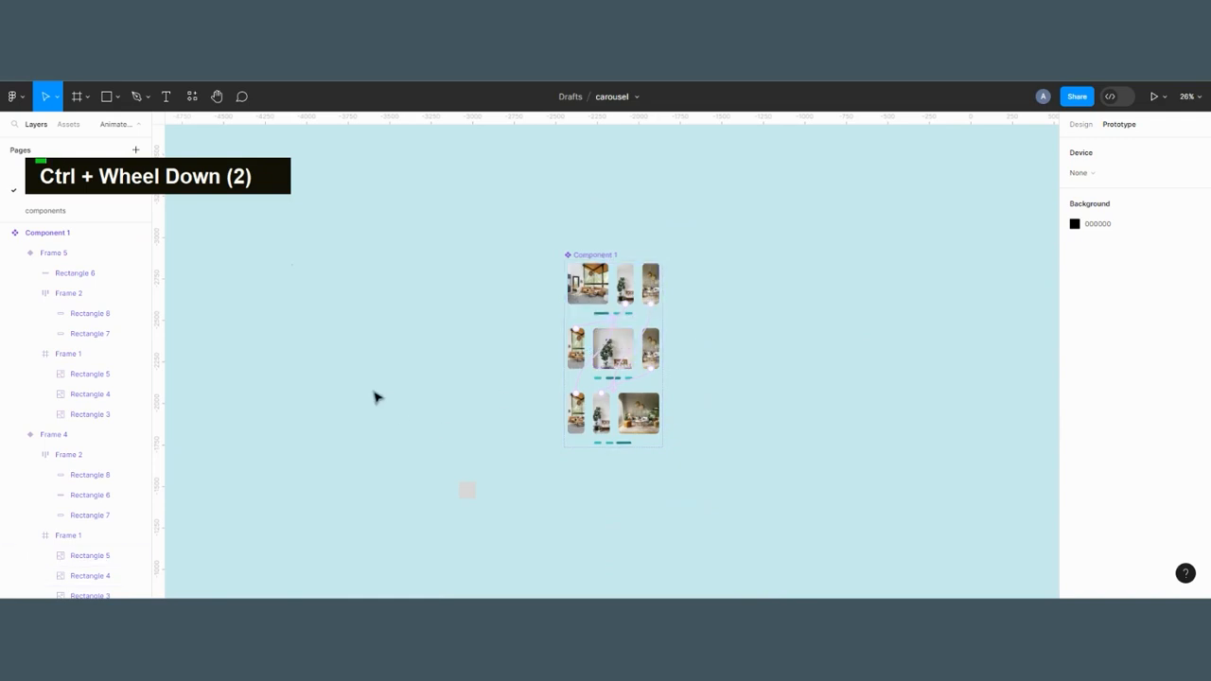
pyautogui.press('f')
pyautogui.moveTo(339, 281); pyautogui.dragTo(509, 364)
pyautogui.keyDown('ctrl'); pyautogui.scroll(3, 445, 349); pyautogui.keyUp('ctrl')
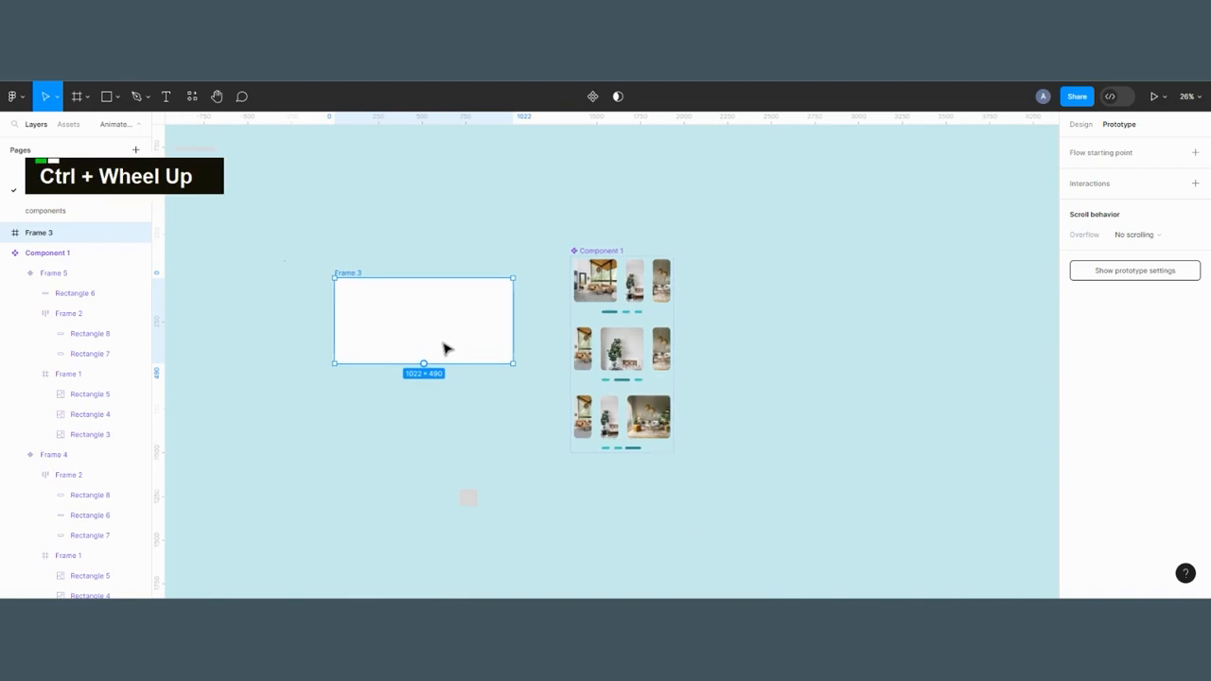
pyautogui.click(516, 410)
pyautogui.click(511, 366)
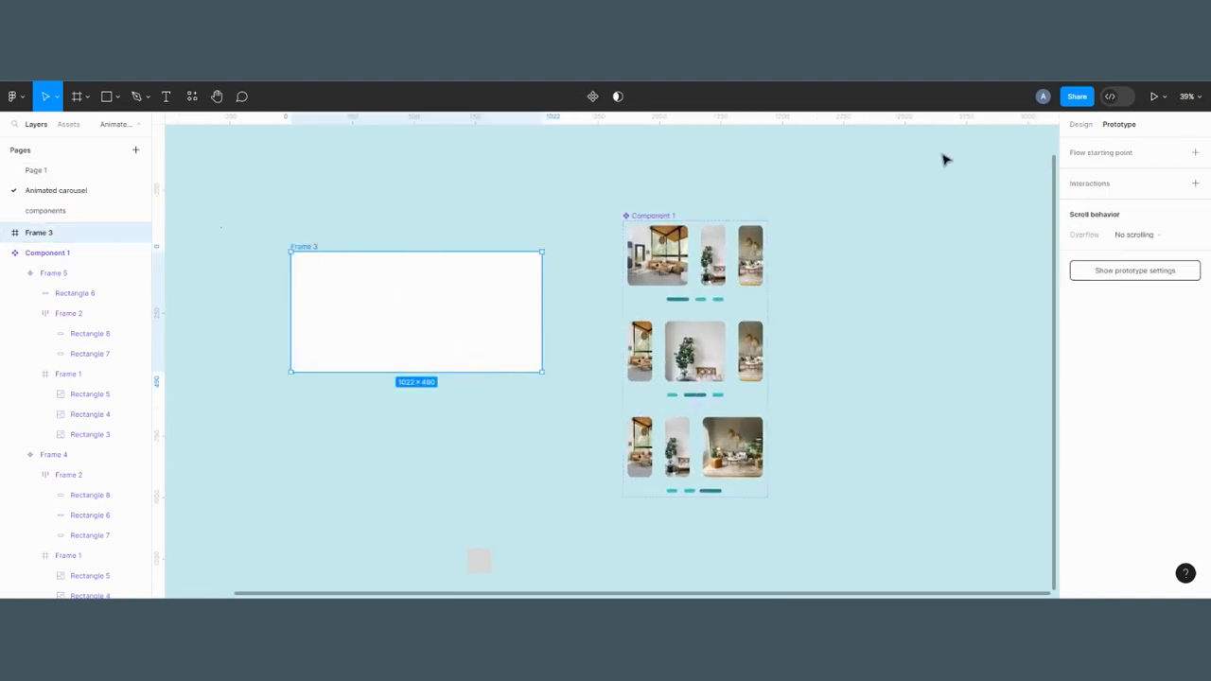
# - Switch to design mode and place an instance of Page 2's Component 1 from the local components inside the new frame
pyautogui.click(1080, 124)
pyautogui.click(815, 418)
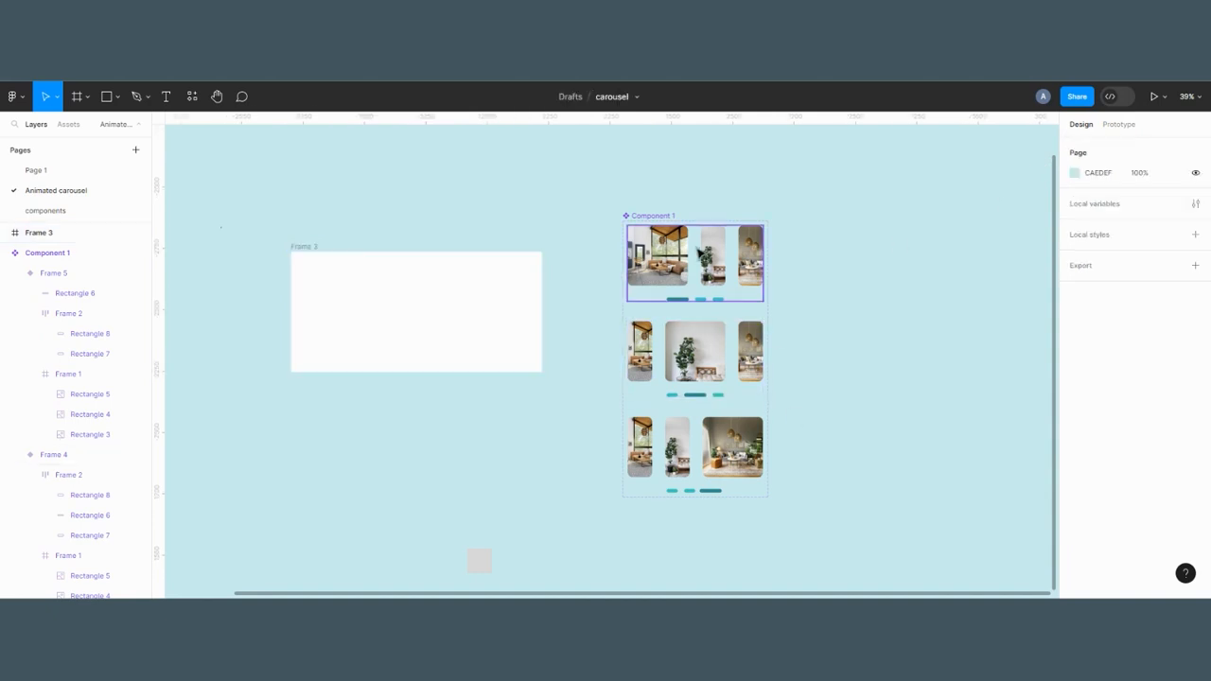
pyautogui.click(305, 246)
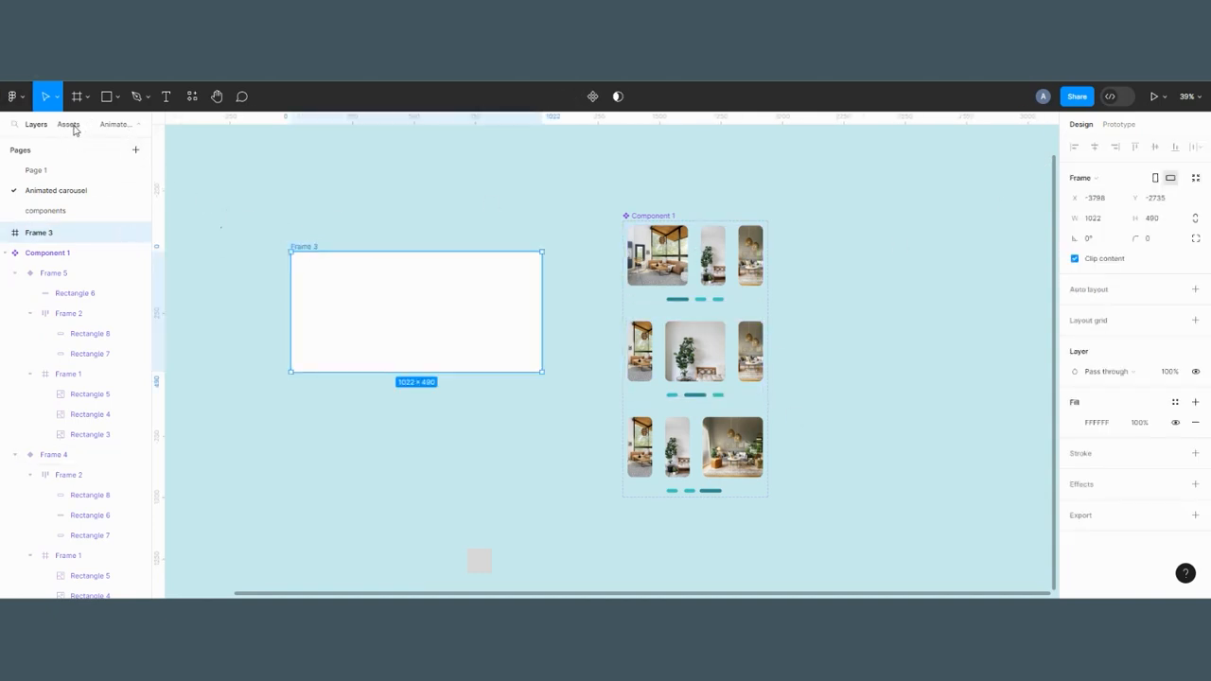
pyautogui.click(75, 129)
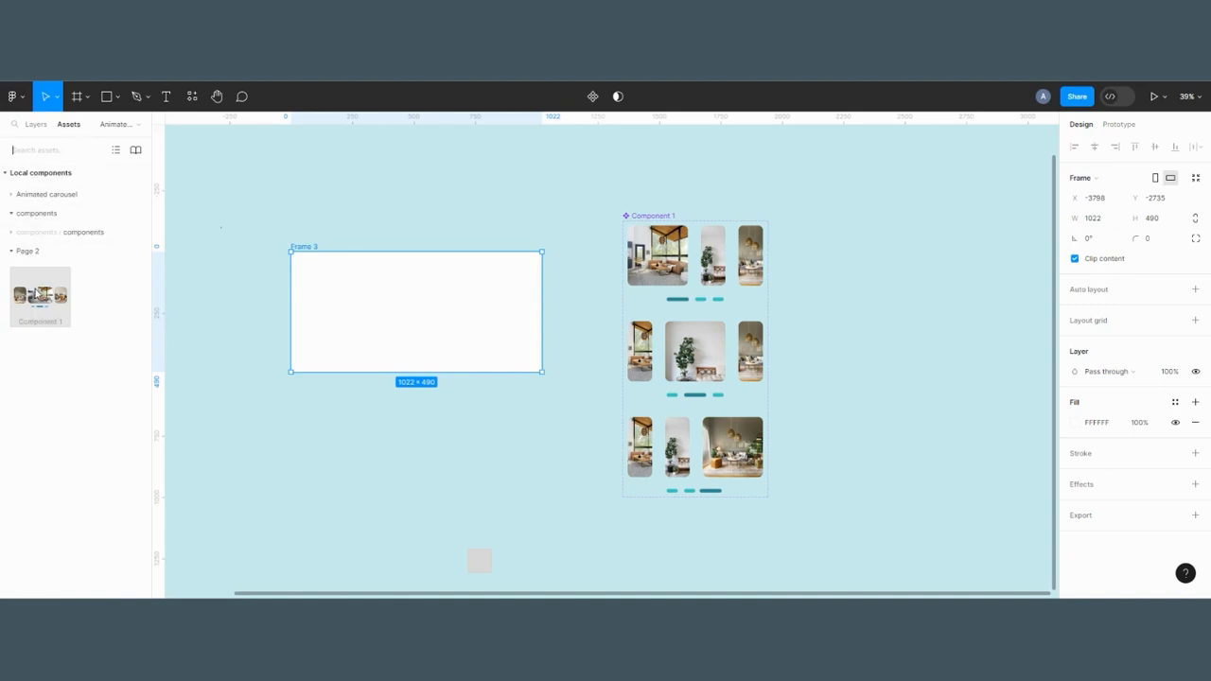
pyautogui.moveTo(49, 296); pyautogui.dragTo(408, 309)
pyautogui.keyDown('ctrl'); pyautogui.scroll(5, 367, 307); pyautogui.keyUp('ctrl')
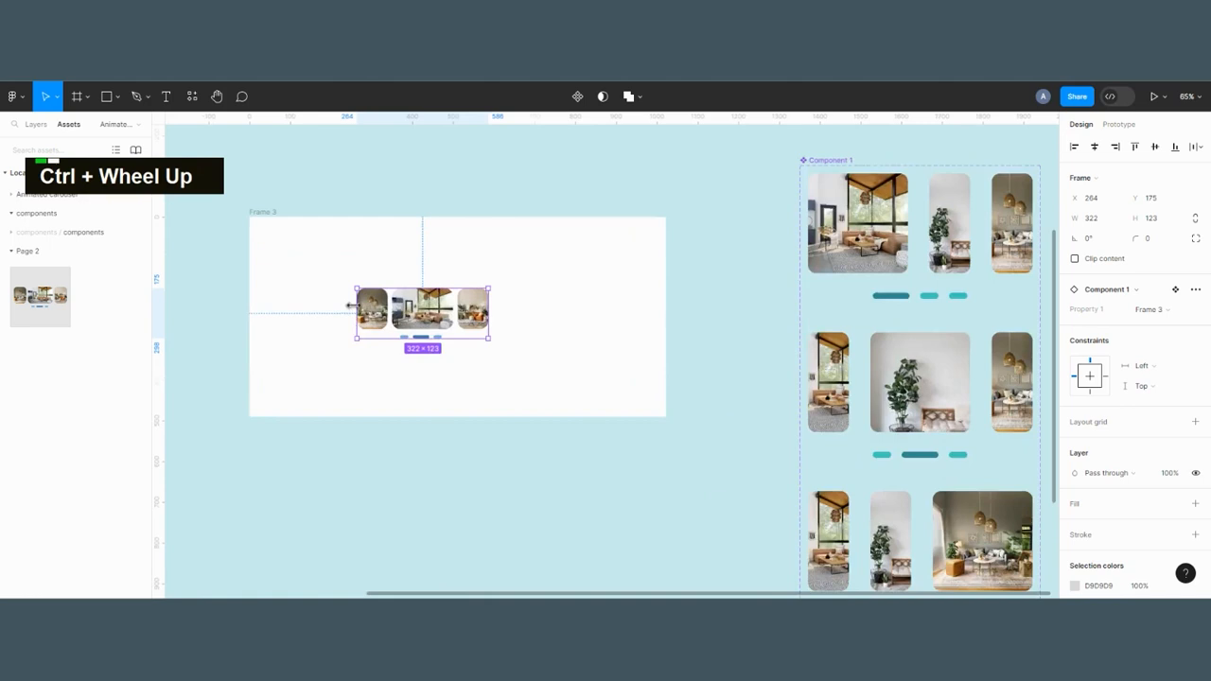
pyautogui.keyDown('ctrl'); pyautogui.scroll(-4, 520, 317); pyautogui.keyUp('ctrl')
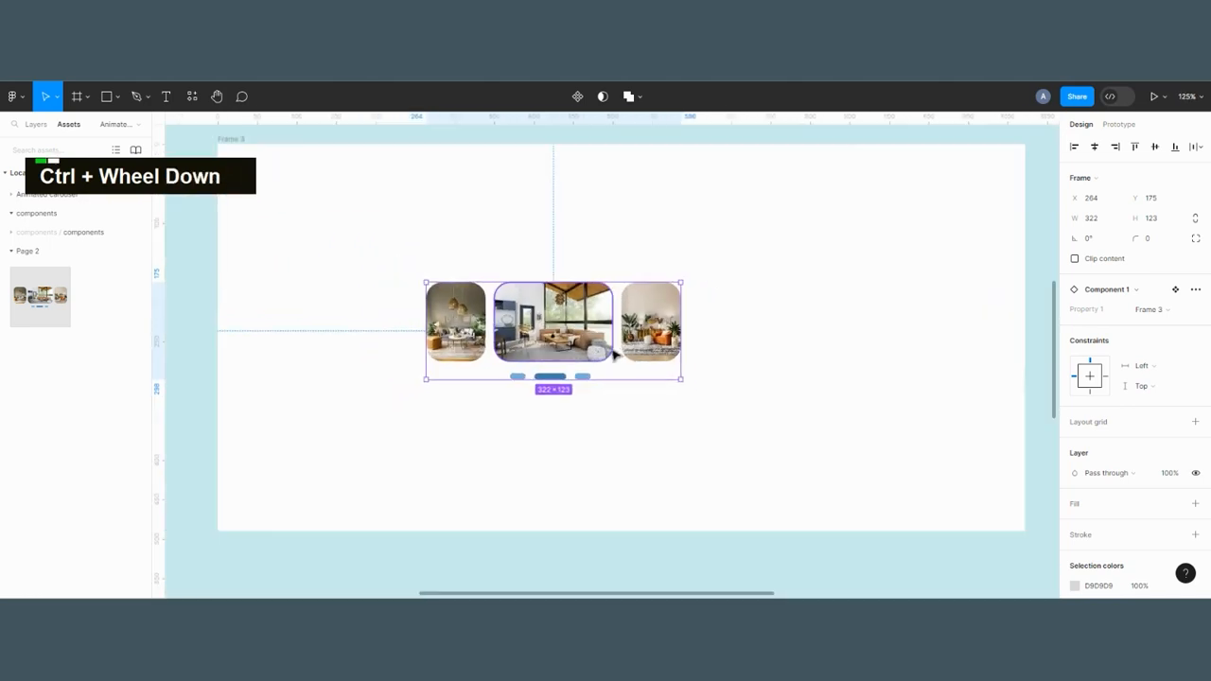
pyautogui.keyDown('ctrl'); pyautogui.scroll(3, 570, 276); pyautogui.keyUp('ctrl')
pyautogui.click(754, 402)
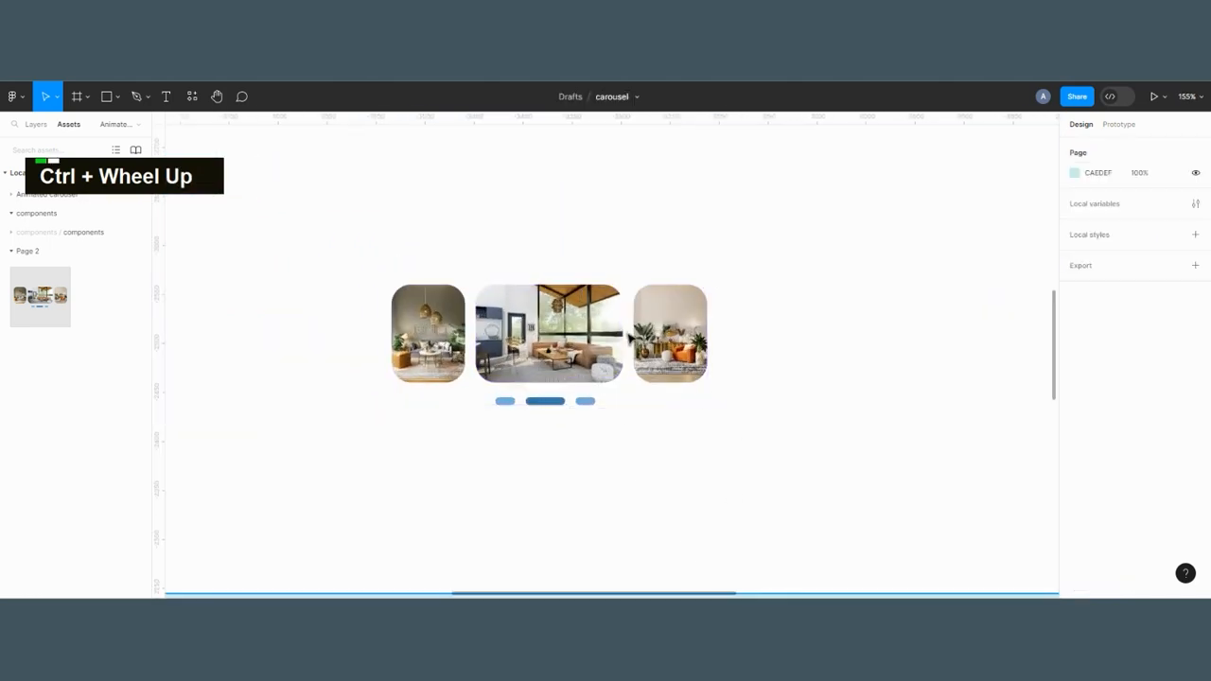
pyautogui.click(673, 367)
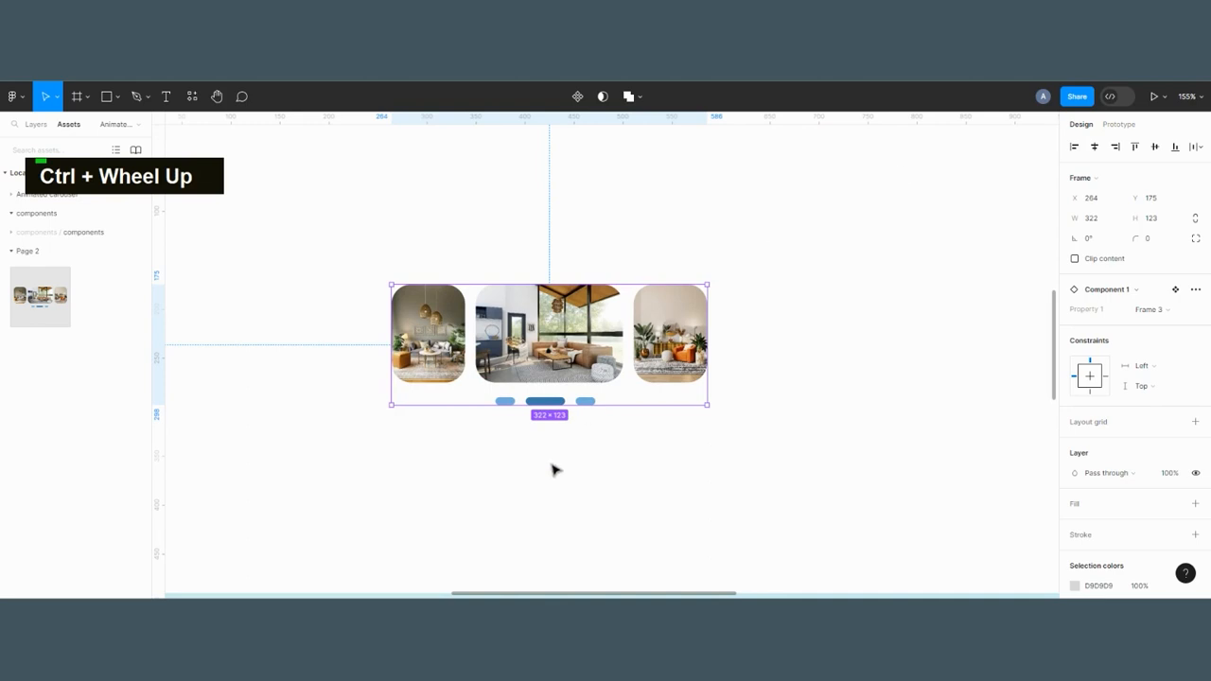
pyautogui.keyDown('ctrl'); pyautogui.scroll(-3, 597, 407); pyautogui.keyUp('ctrl')
pyautogui.keyDown('ctrl'); pyautogui.scroll(1, 587, 401); pyautogui.keyUp('ctrl')
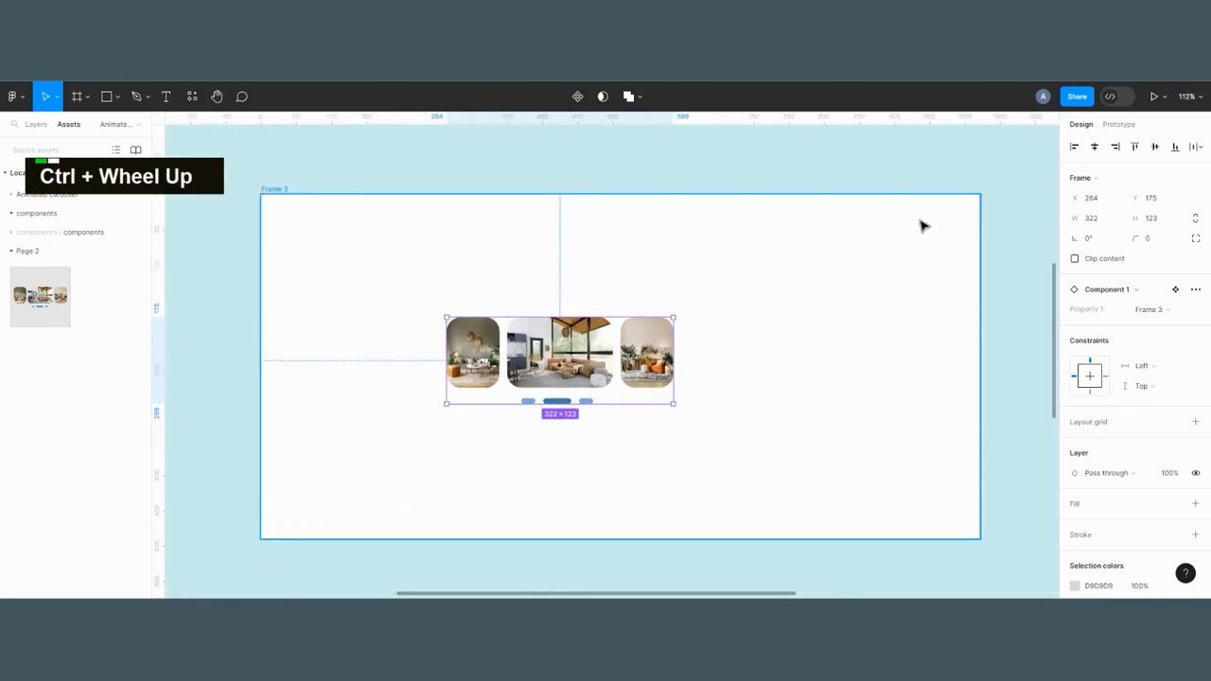
# - Present the frame as a prototype and test the carousel by repeatedly switching between its three living-room photos in both directions
pyautogui.click(1155, 97)
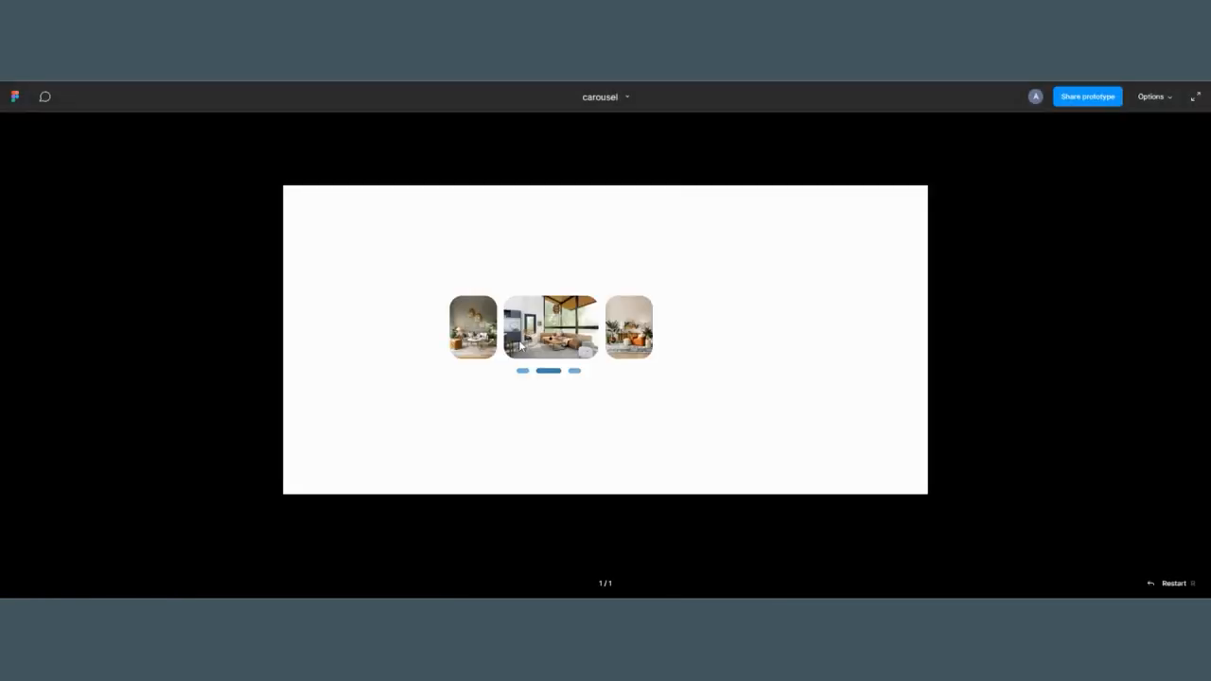
pyautogui.click(636, 347)
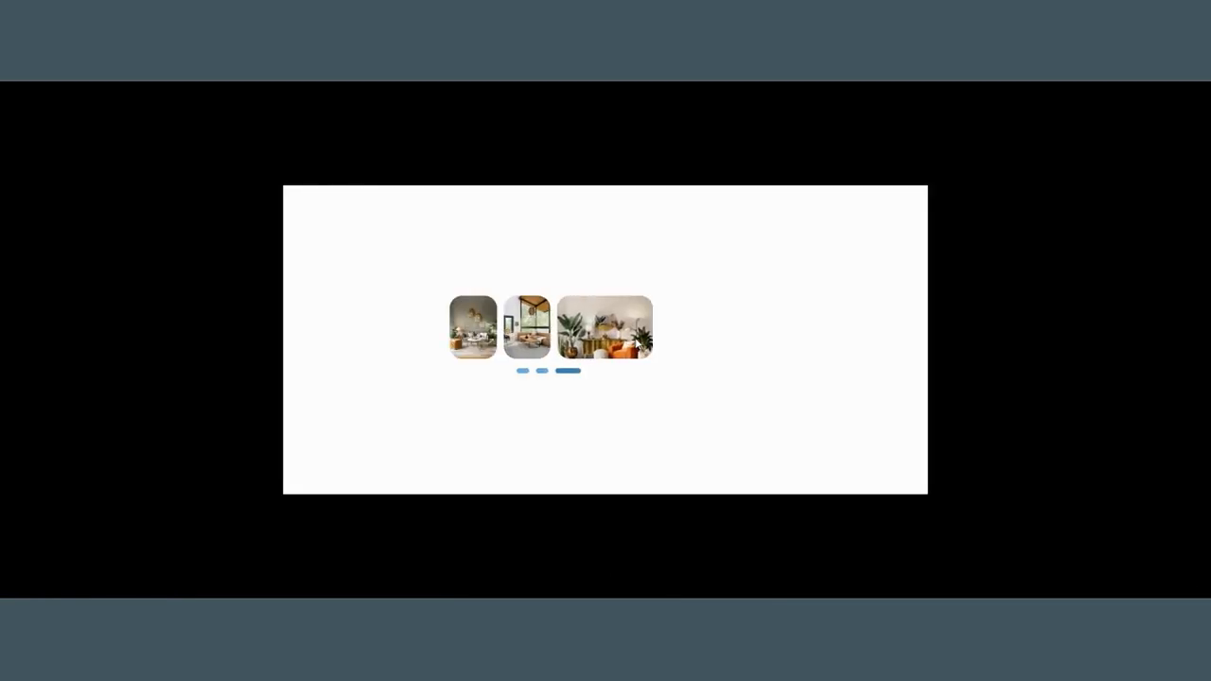
pyautogui.click(477, 346)
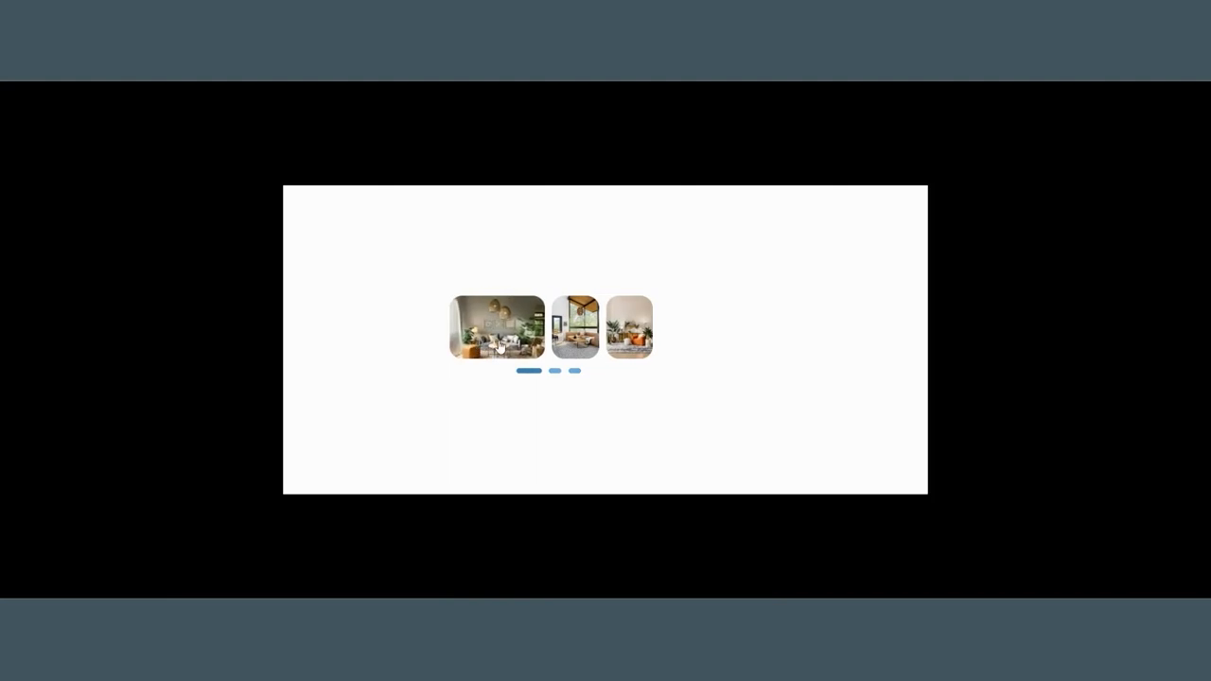
pyautogui.click(581, 331)
pyautogui.click(631, 336)
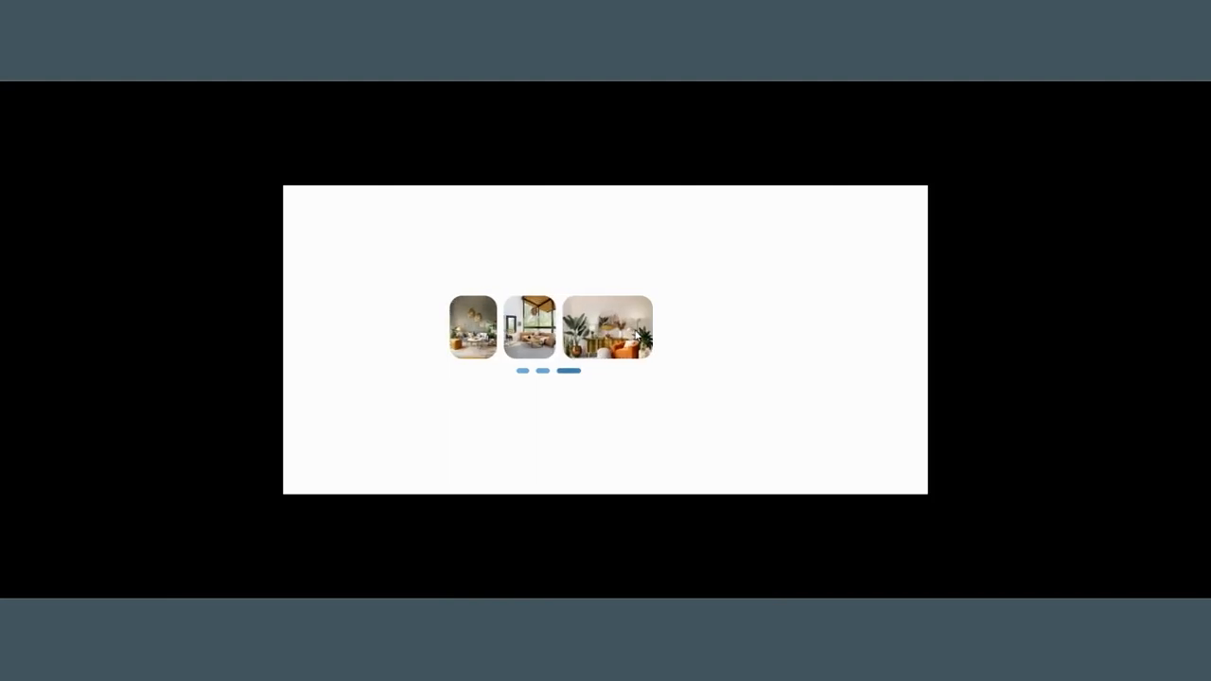
pyautogui.click(515, 341)
pyautogui.click(484, 342)
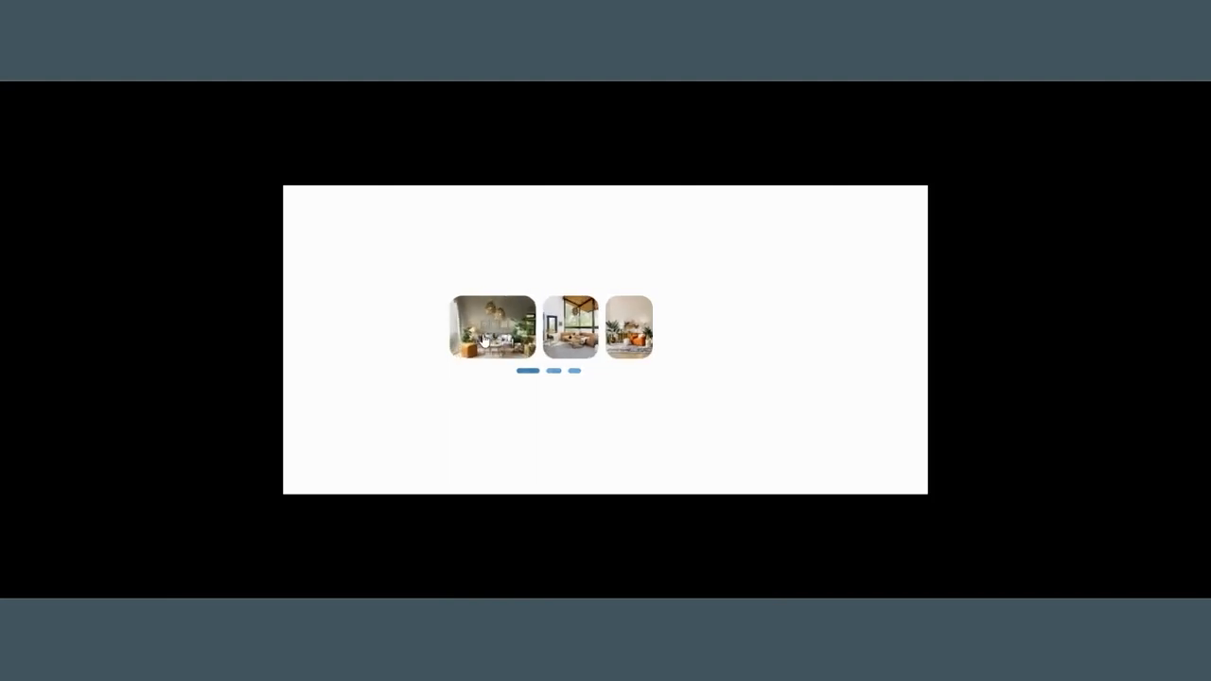
pyautogui.click(573, 338)
pyautogui.click(627, 336)
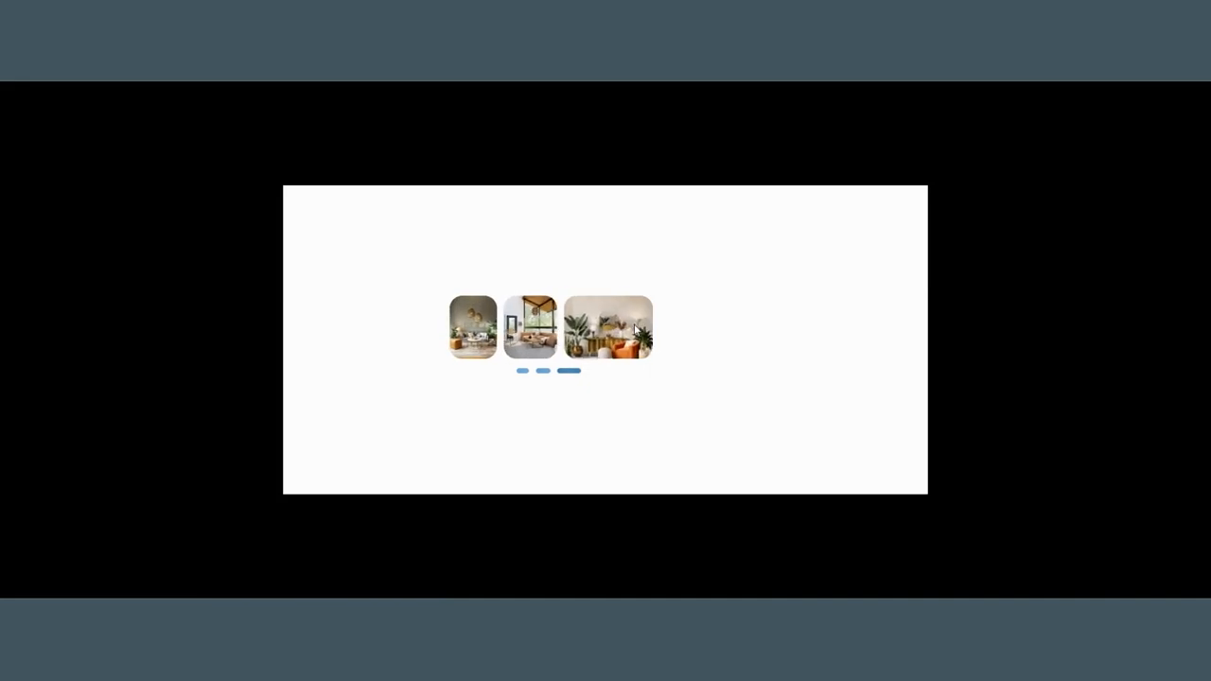